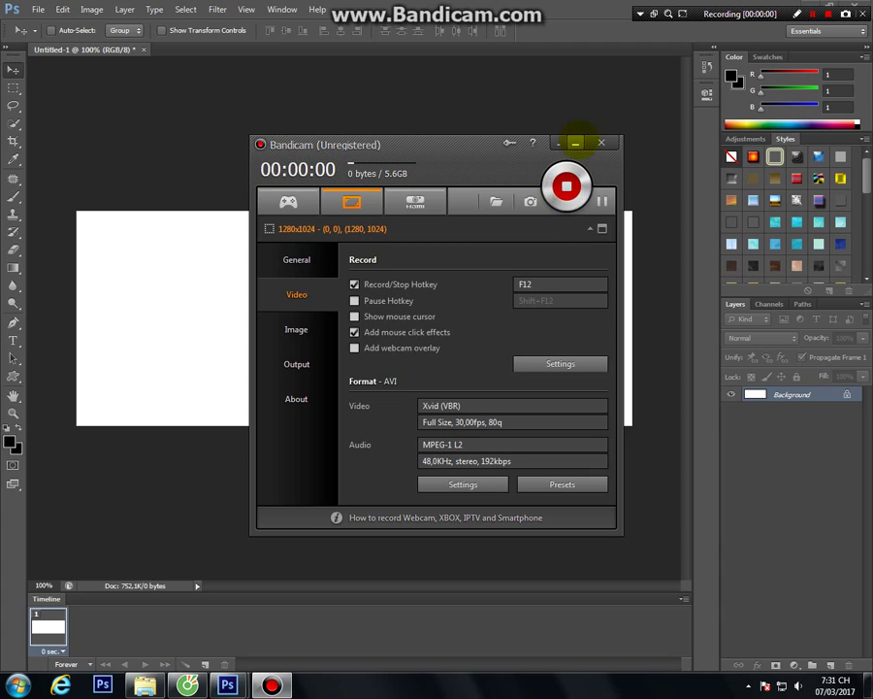
- Copy the Golden Gate Bridge image 01.png into Untitled-1 as Layer 1, then close 01.png
click(578, 141)
click(39, 10)
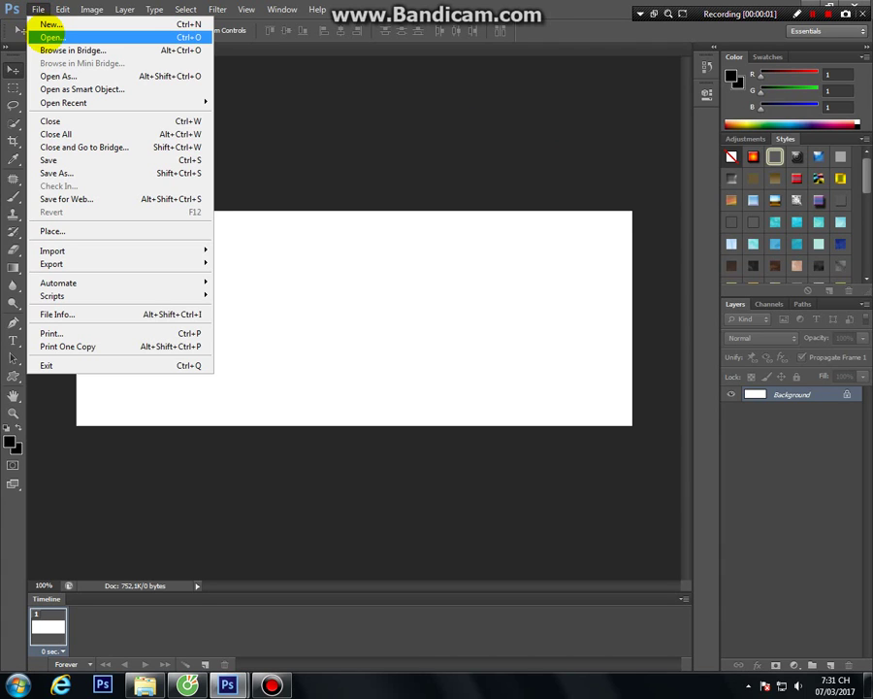
click(49, 37)
click(146, 135)
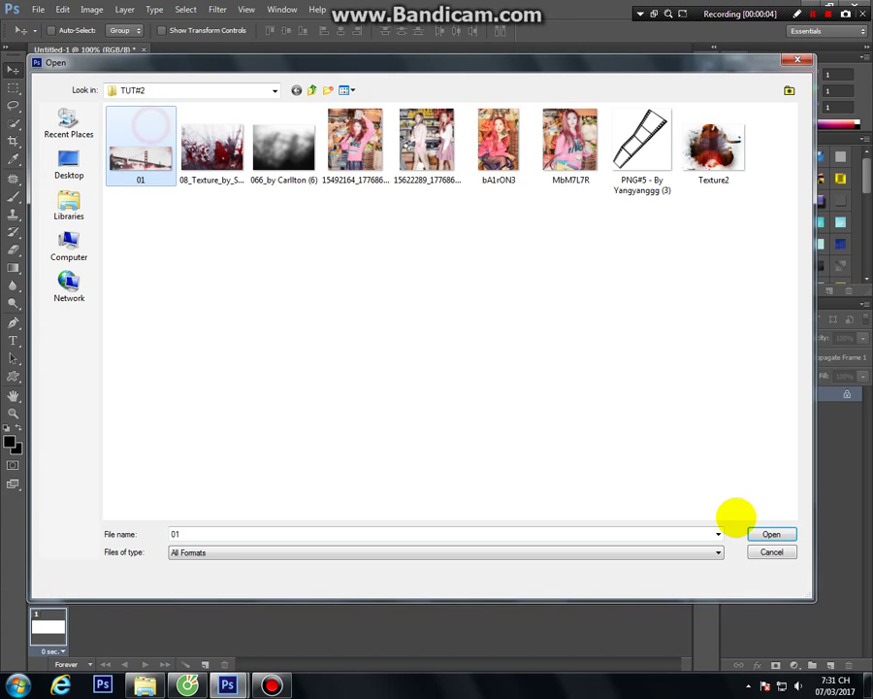
click(773, 534)
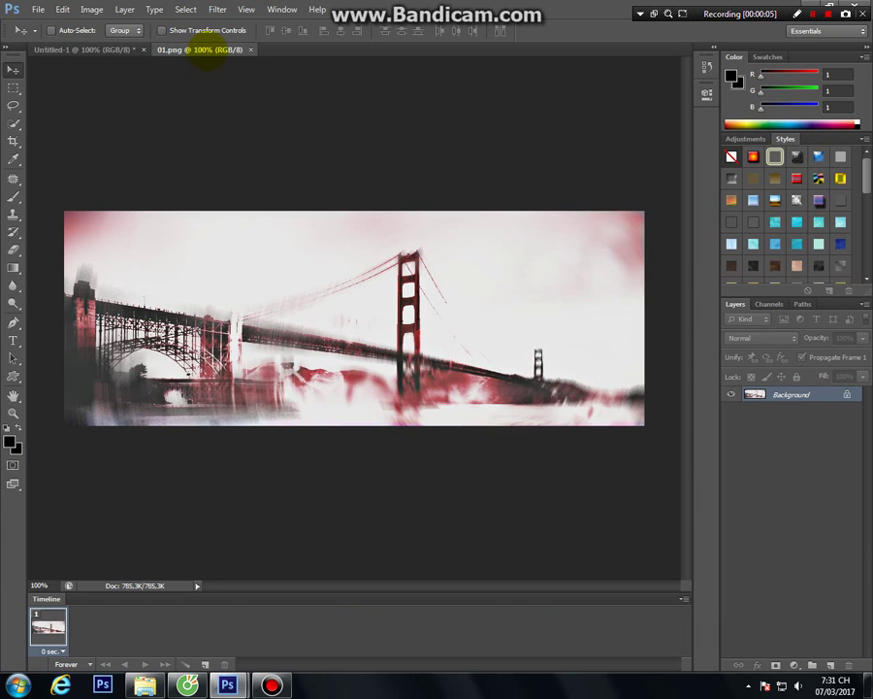
drag(203, 50, 184, 348)
drag(754, 394, 519, 285)
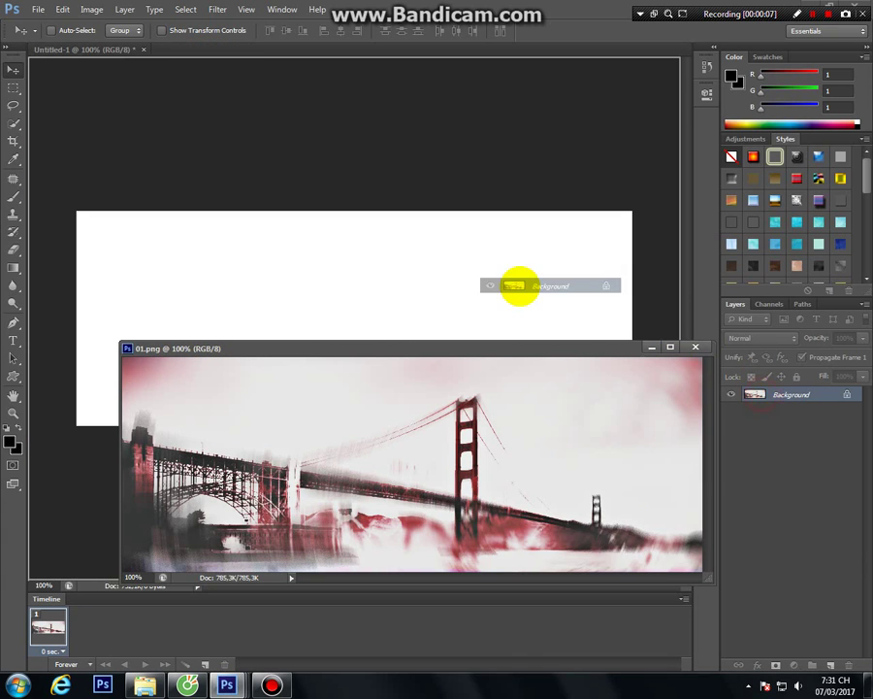
click(695, 346)
- Open the PNG#5 film-strip image alongside the Untitled-1 banner
click(38, 9)
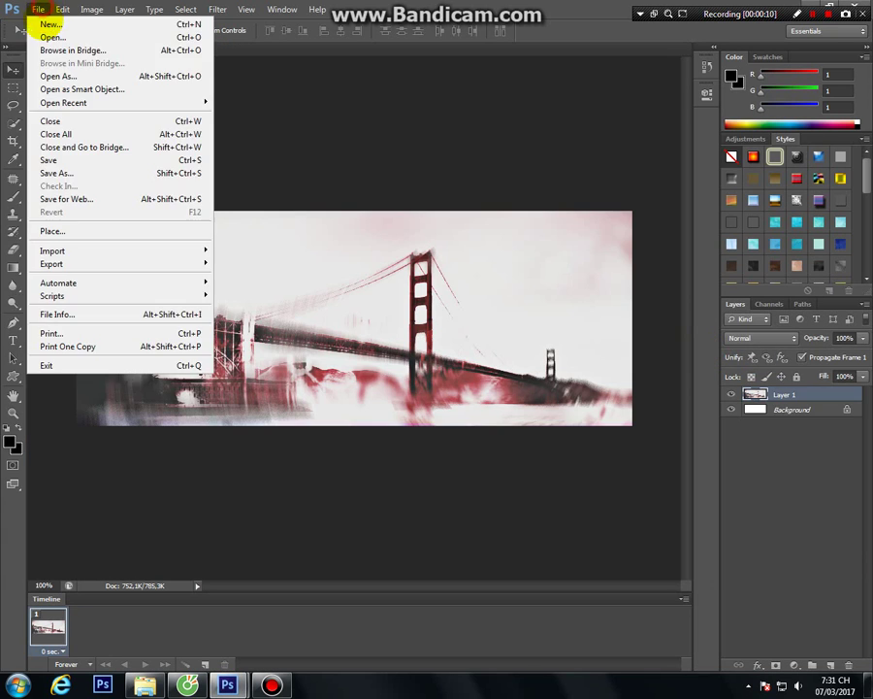
click(52, 37)
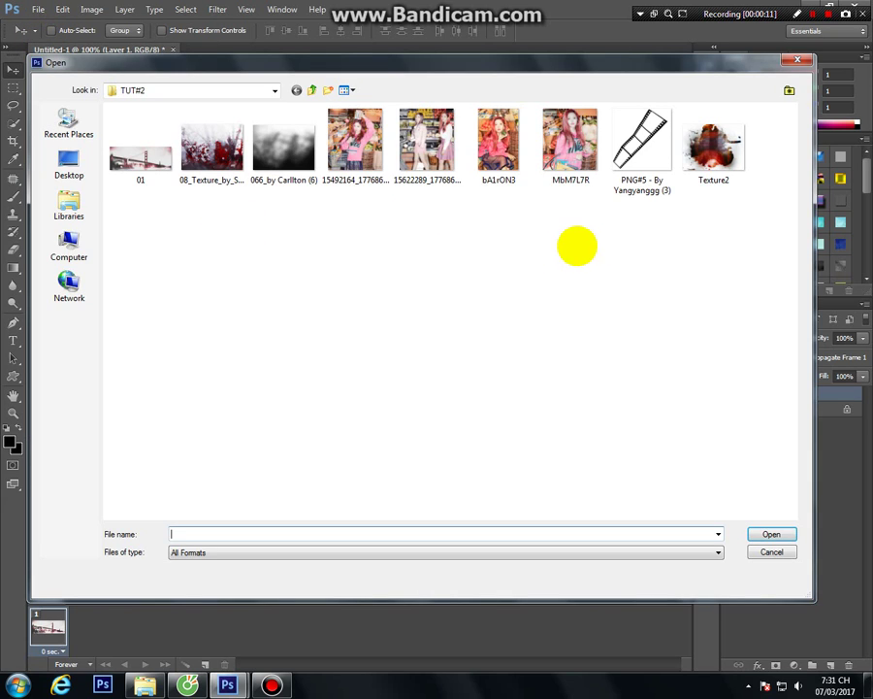
click(621, 141)
click(769, 533)
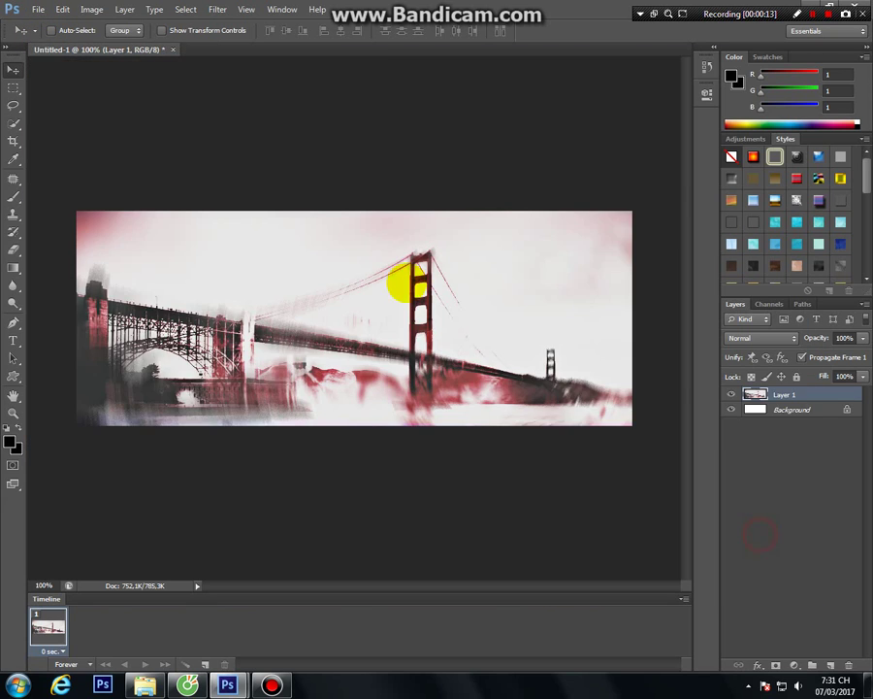
click(139, 49)
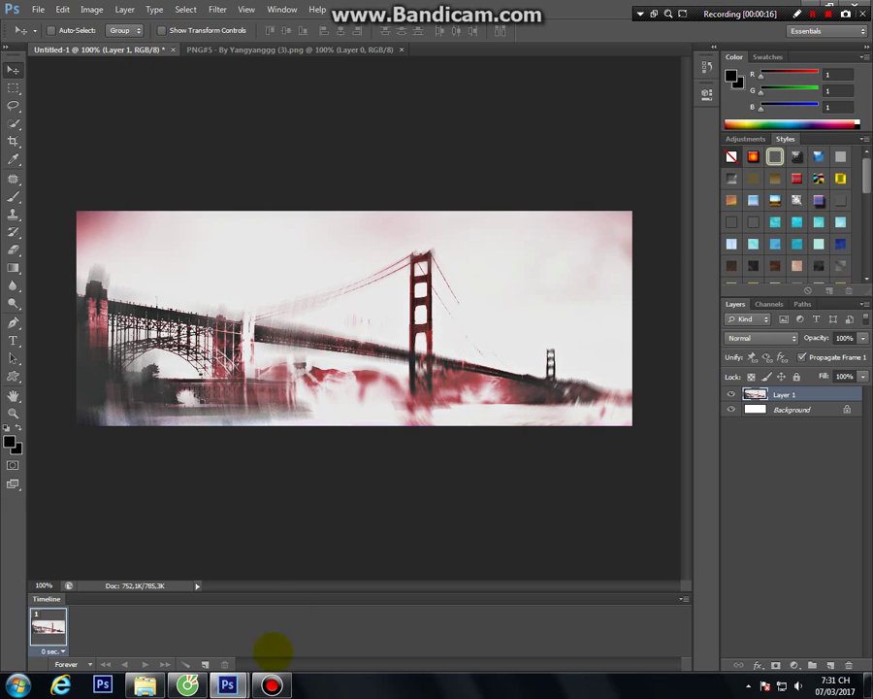
- Copy the red-haired girl layer from YERI-1.psd into the banner and centre it over the bridge
click(297, 622)
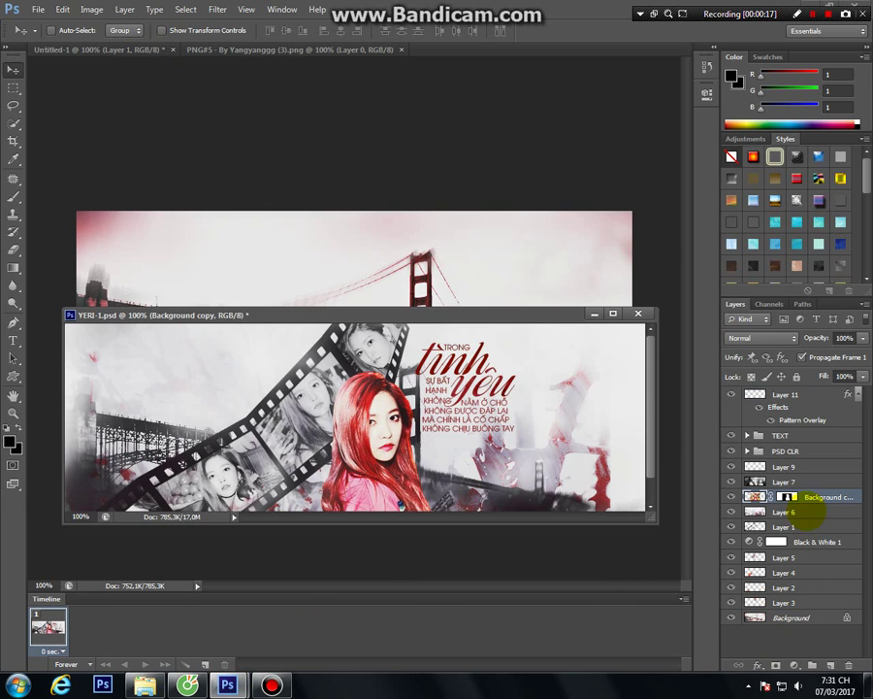
drag(813, 496, 522, 267)
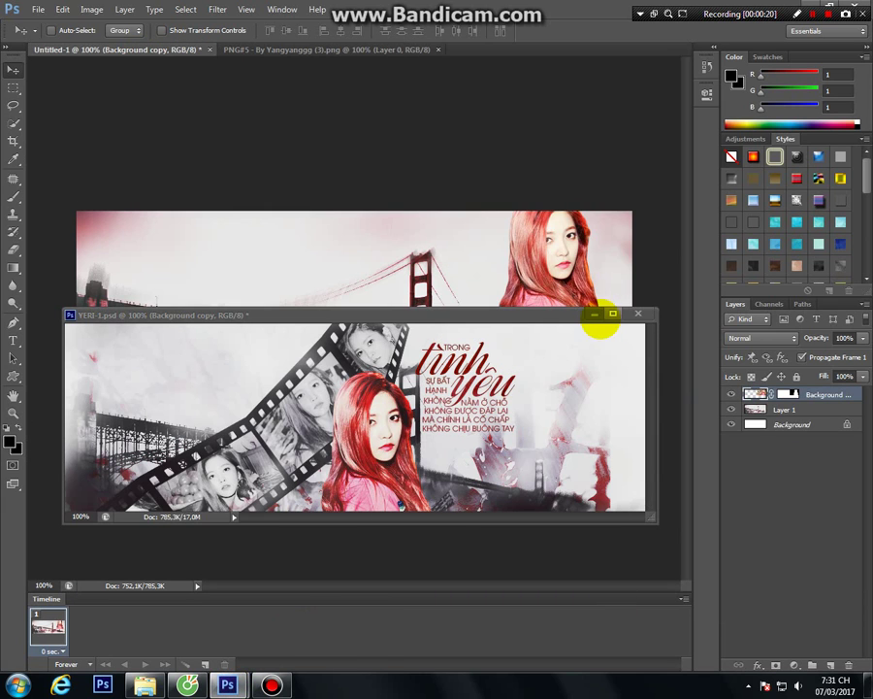
click(595, 313)
mouse_move(538, 314)
mouse_down()
mouse_move(385, 365)
mouse_move(374, 383)
mouse_up()
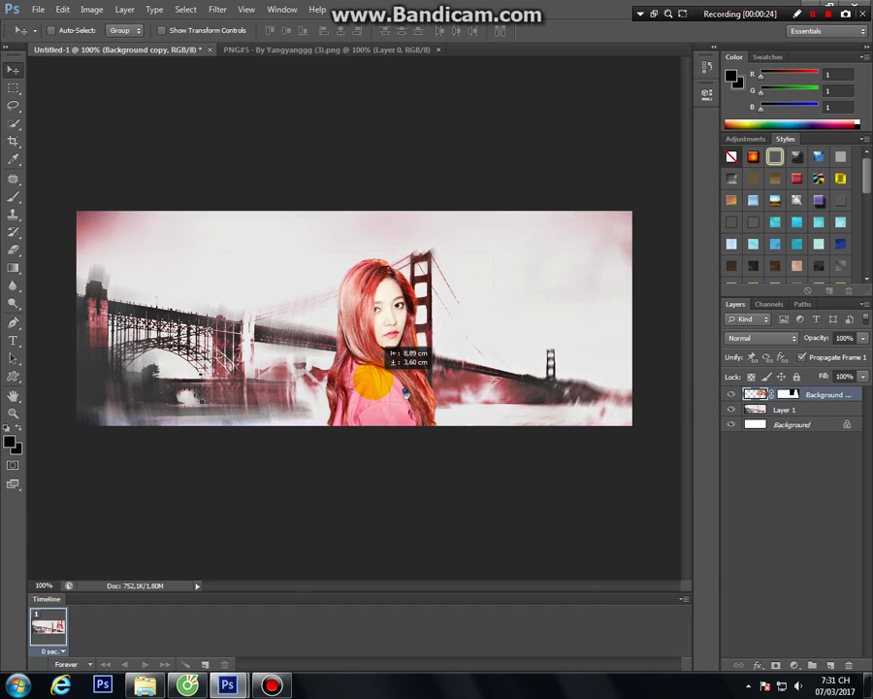
click(798, 501)
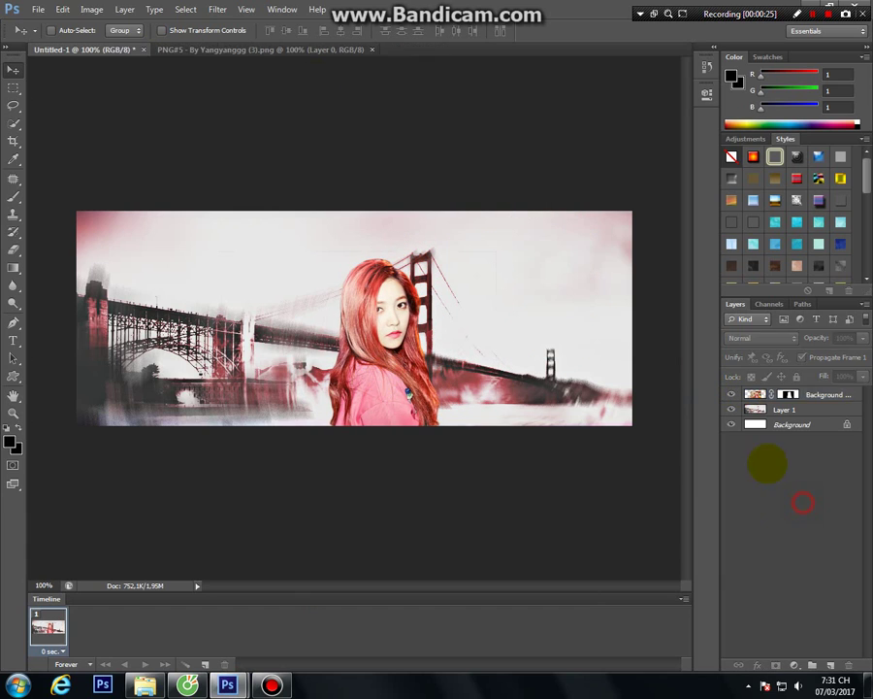
- Copy the PNG#5 film strip into the banner as Layer 2 and close its source
drag(212, 49, 187, 378)
drag(743, 398, 505, 320)
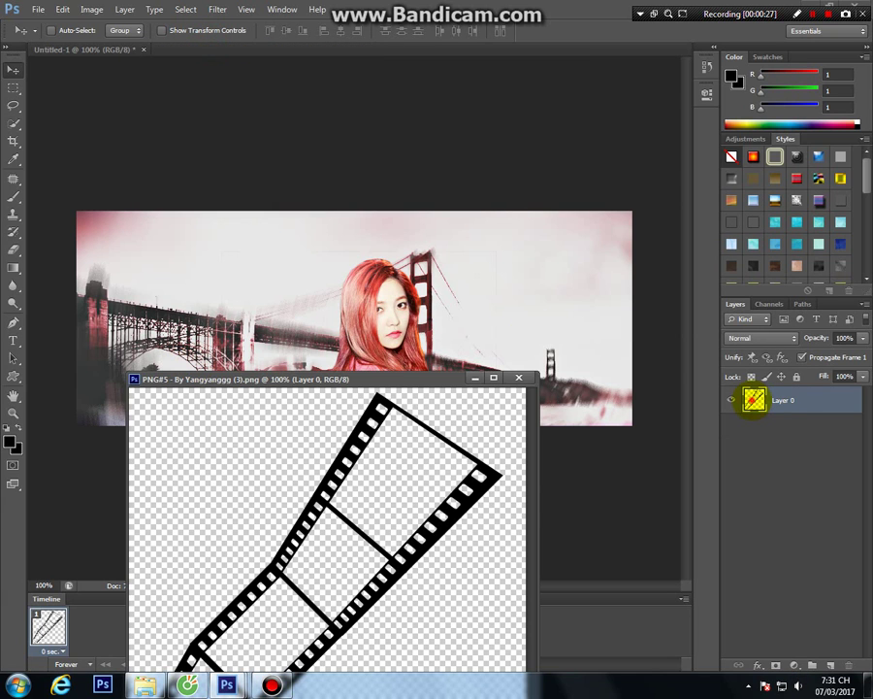
click(518, 378)
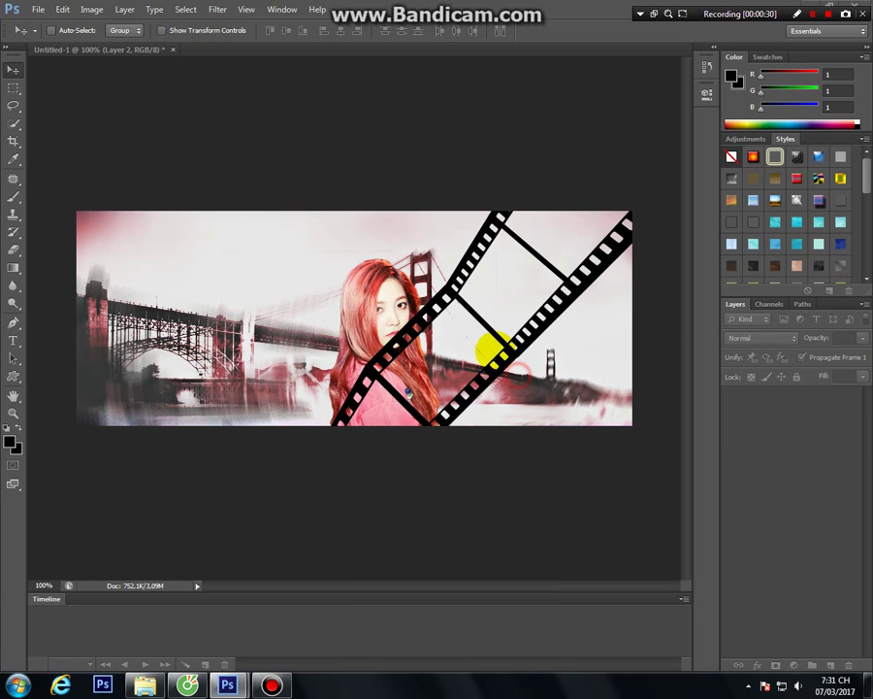
- Scale the film strip to about 77%, rotate it about -1.6°, and place it diagonally left
key(ctrl+t)
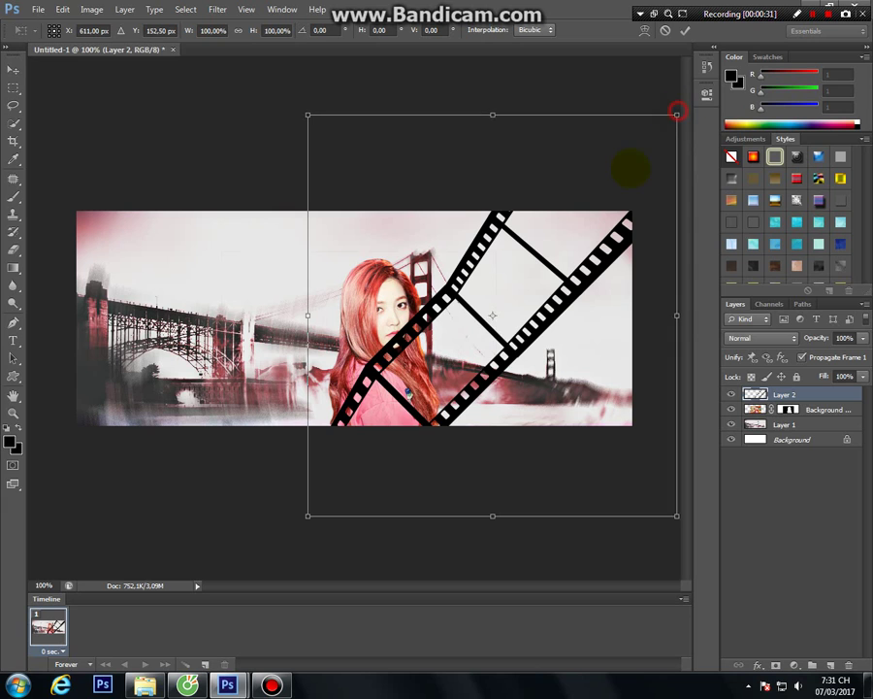
drag(679, 114, 605, 191)
mouse_move(548, 235)
mouse_down()
mouse_move(412, 216)
mouse_move(418, 189)
mouse_up()
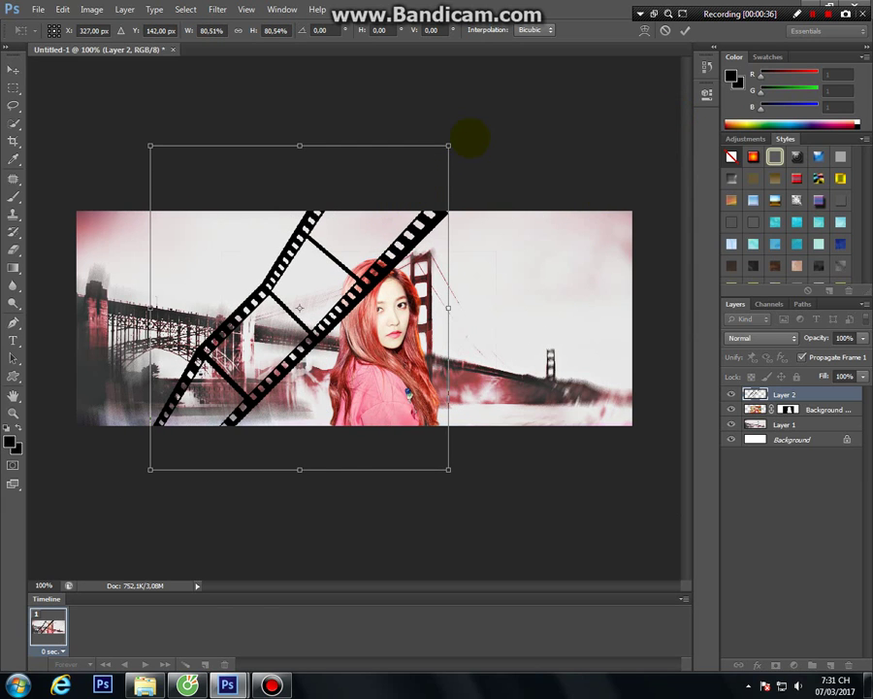
drag(470, 139, 464, 136)
mouse_move(389, 214)
mouse_down()
mouse_move(399, 196)
mouse_move(393, 215)
mouse_up()
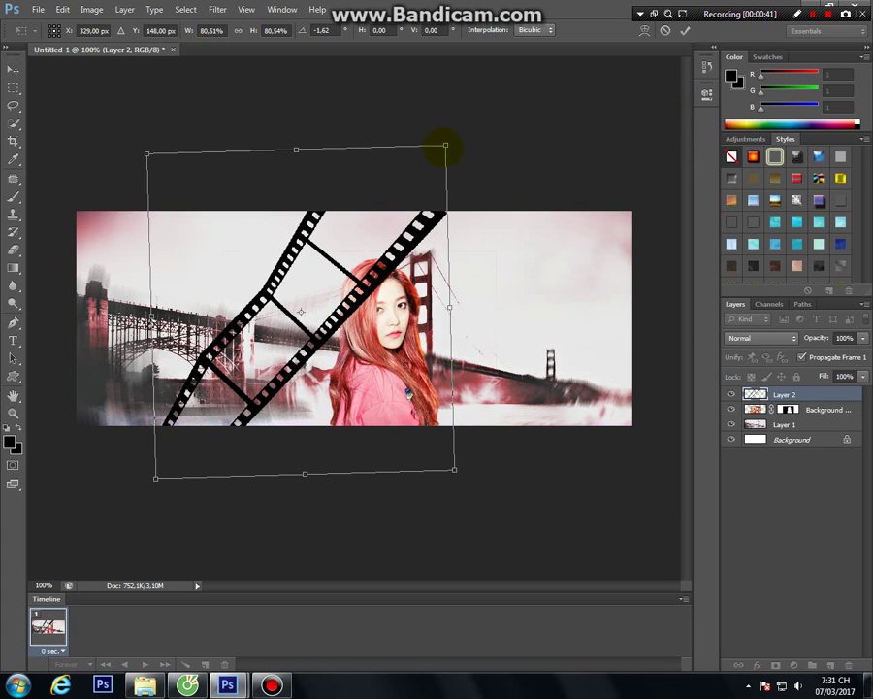
drag(445, 145, 413, 188)
drag(441, 147, 442, 142)
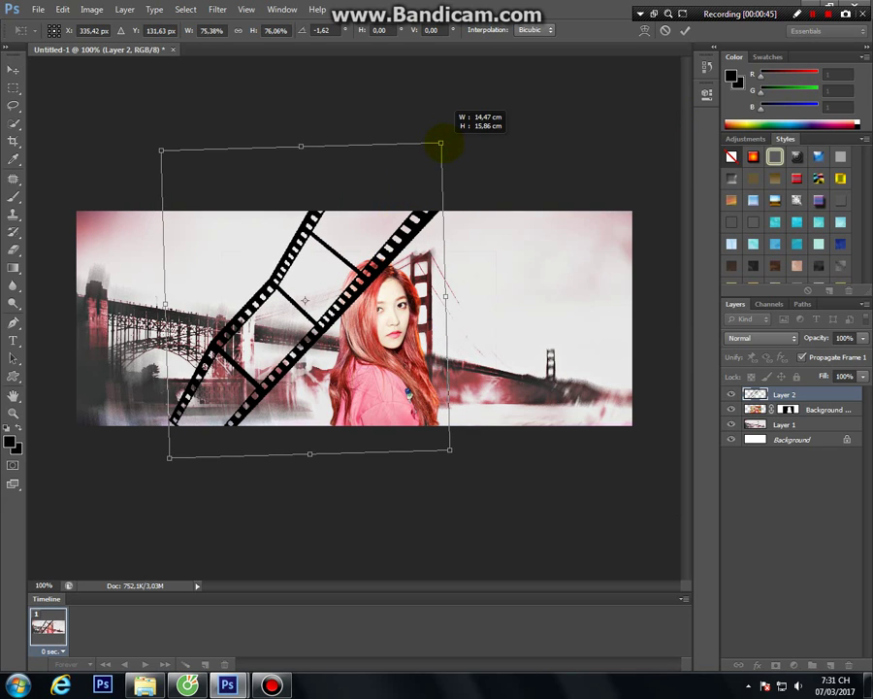
drag(404, 179, 397, 189)
click(684, 30)
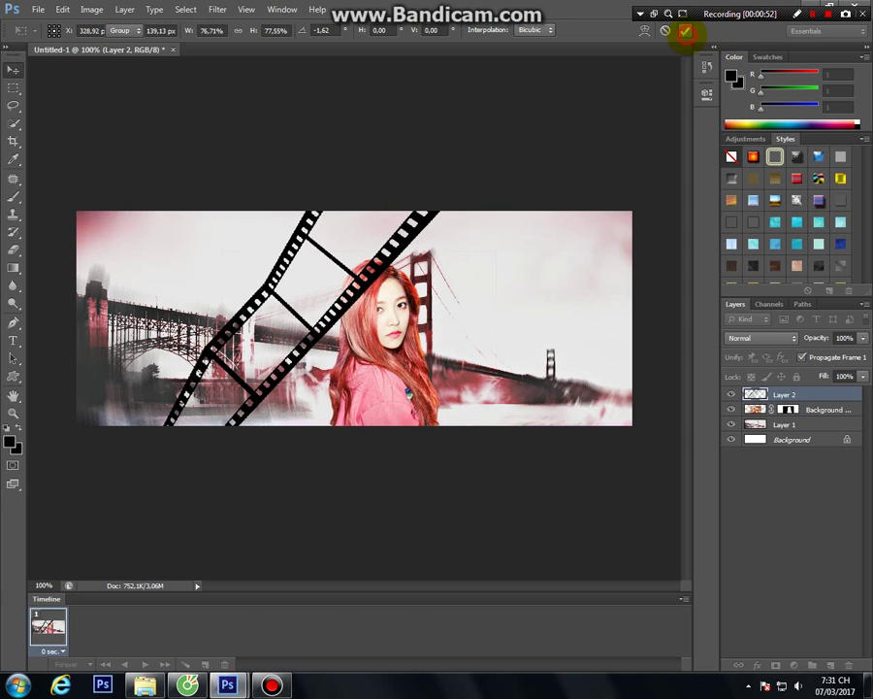
click(813, 506)
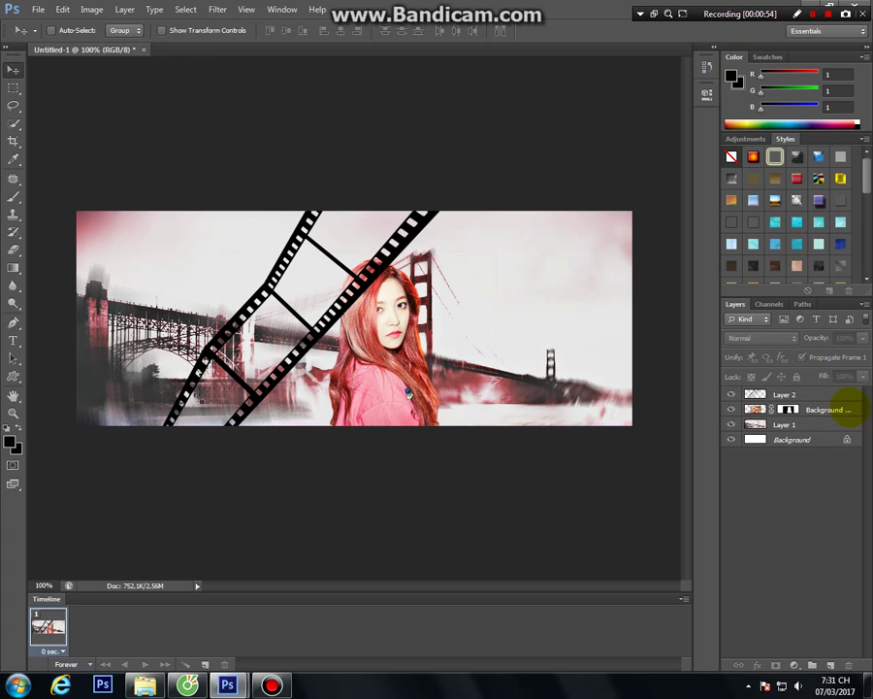
click(843, 409)
- Move the girl above the film strip and copy the 15622289 supermarket photo into the banner
mouse_move(852, 406)
mouse_down()
mouse_move(858, 377)
mouse_move(844, 386)
mouse_up()
click(782, 491)
click(37, 10)
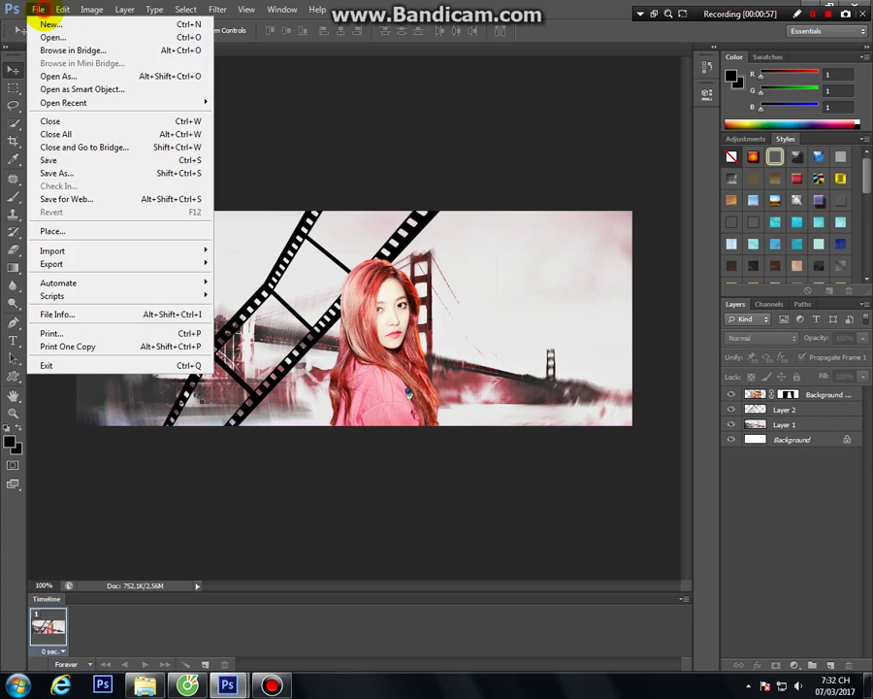
click(53, 37)
click(417, 146)
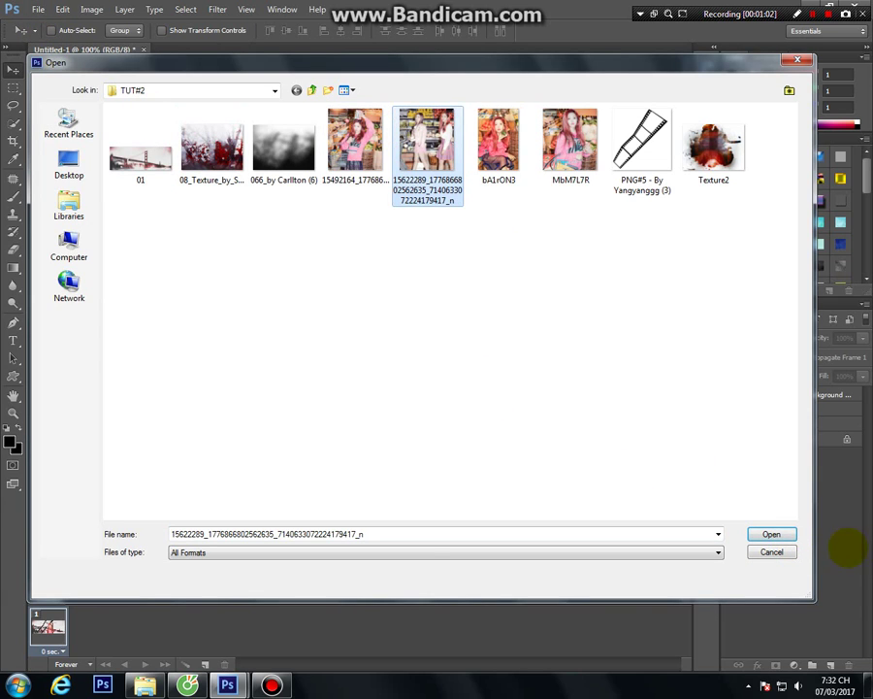
click(771, 534)
key(ctrl+plus)
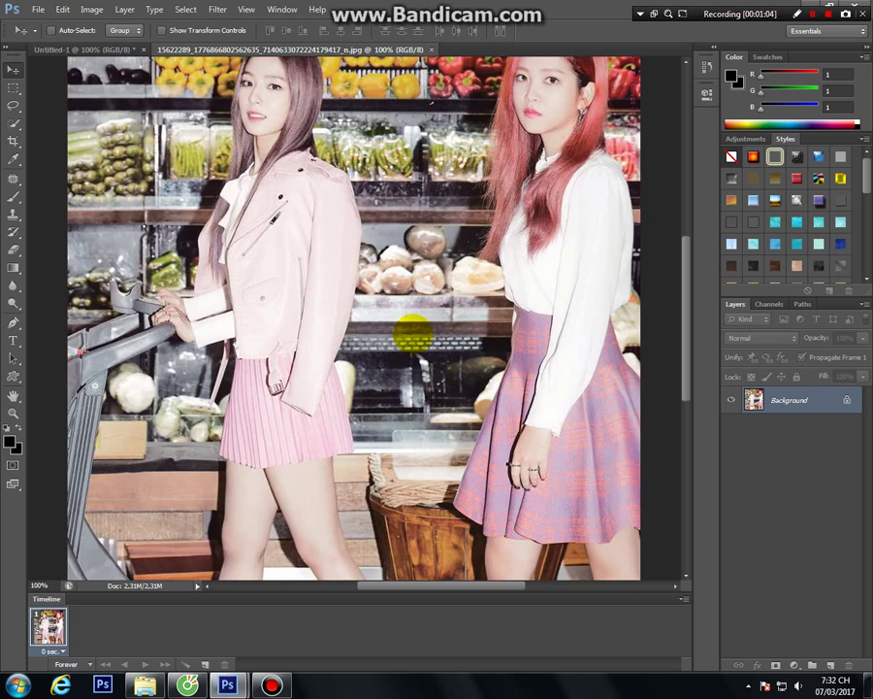
key(ctrl+minus)
key(ctrl+minus)
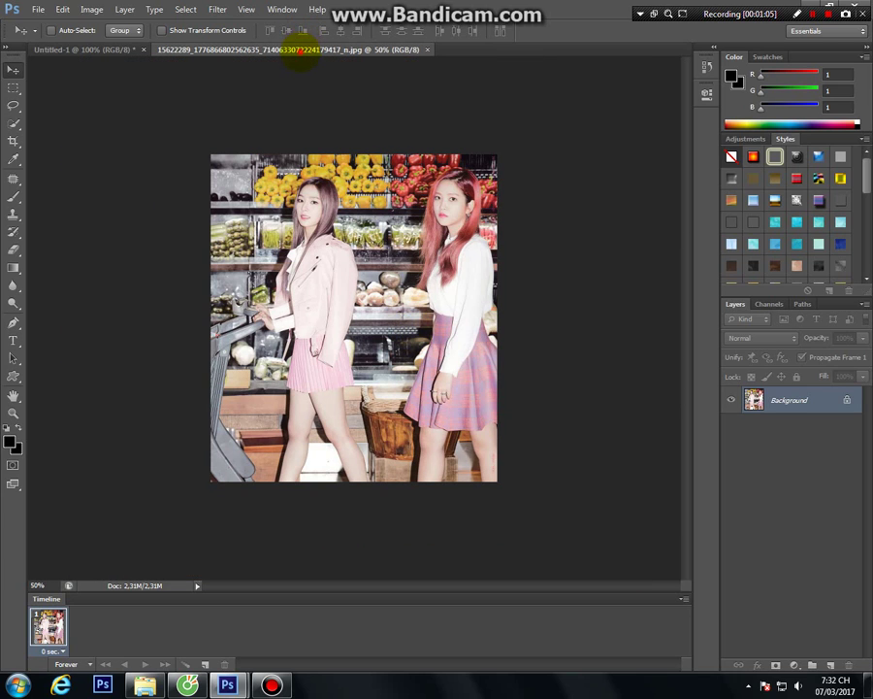
drag(301, 48, 216, 388)
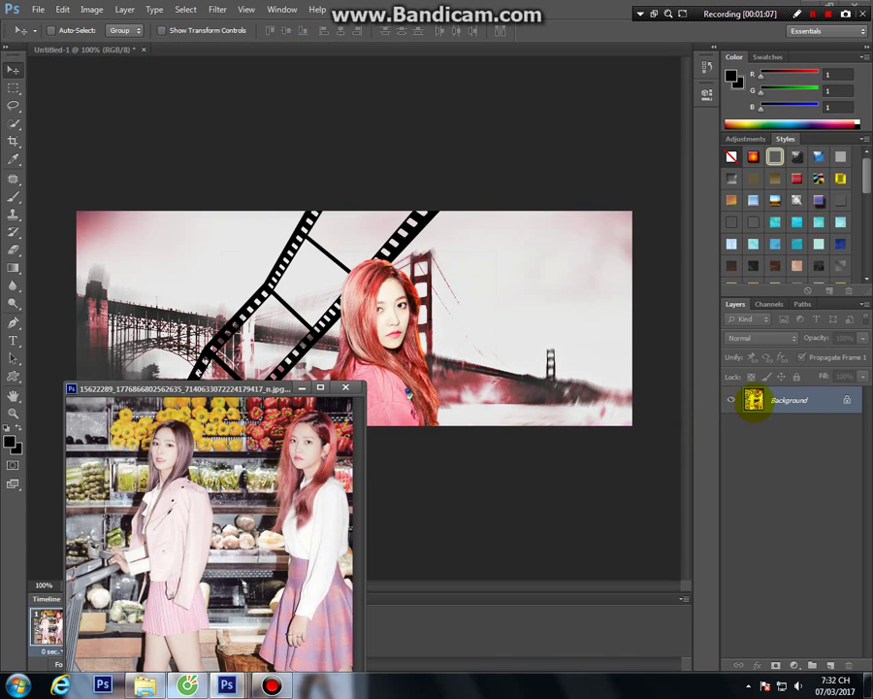
drag(753, 400, 347, 330)
- Scale Layer 3 to about 30%, rotate it -45°, and move it to the lower left
click(346, 387)
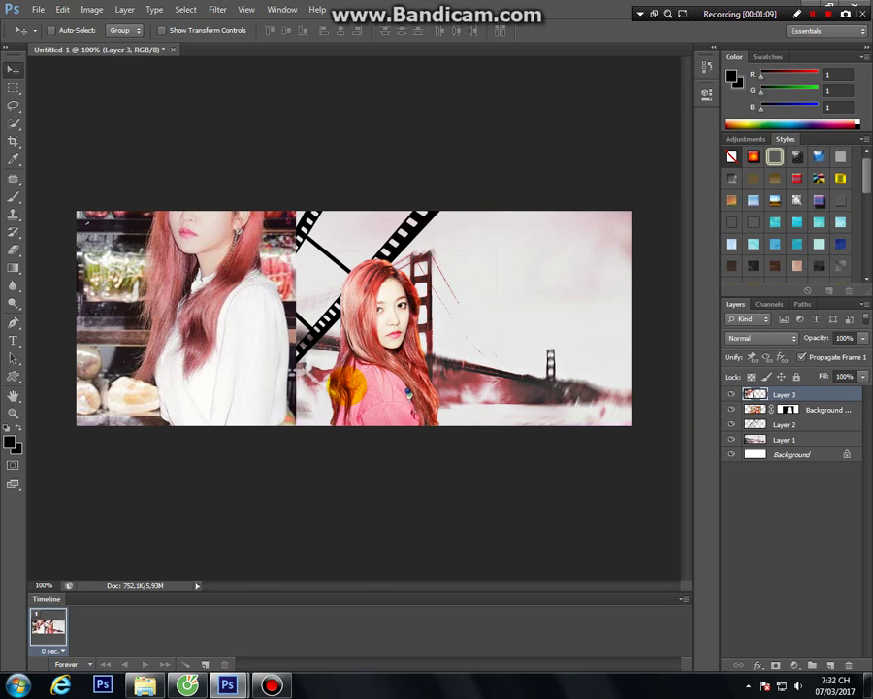
key(ctrl+t)
key(ctrl+minus)
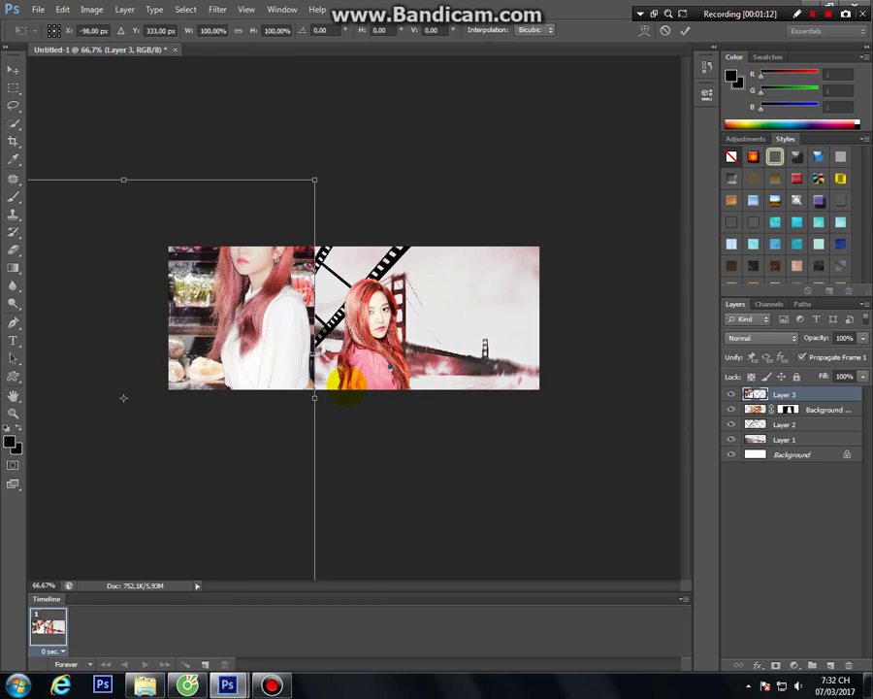
key(ctrl+minus)
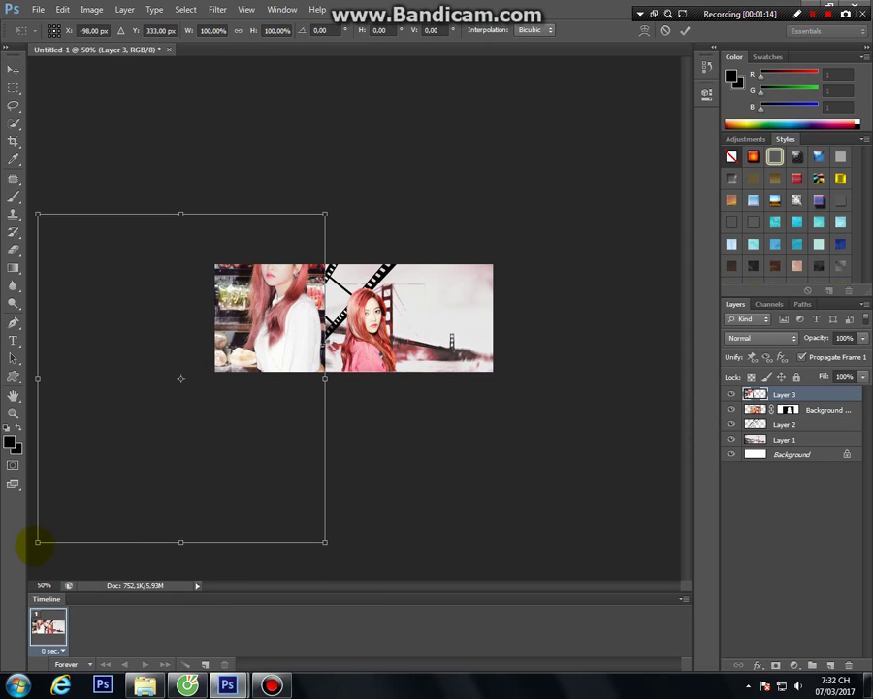
drag(37, 541, 253, 357)
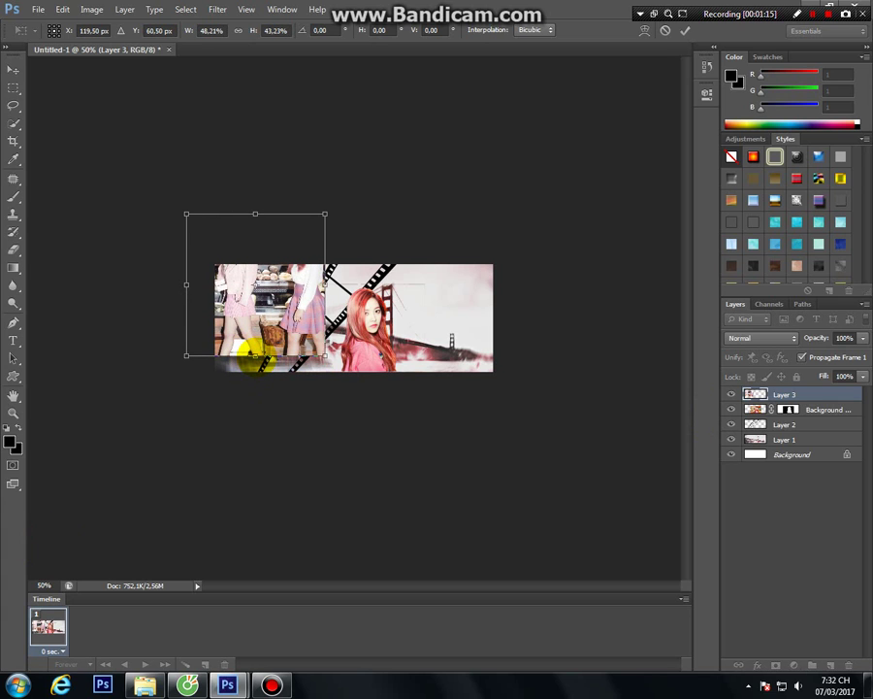
click(666, 30)
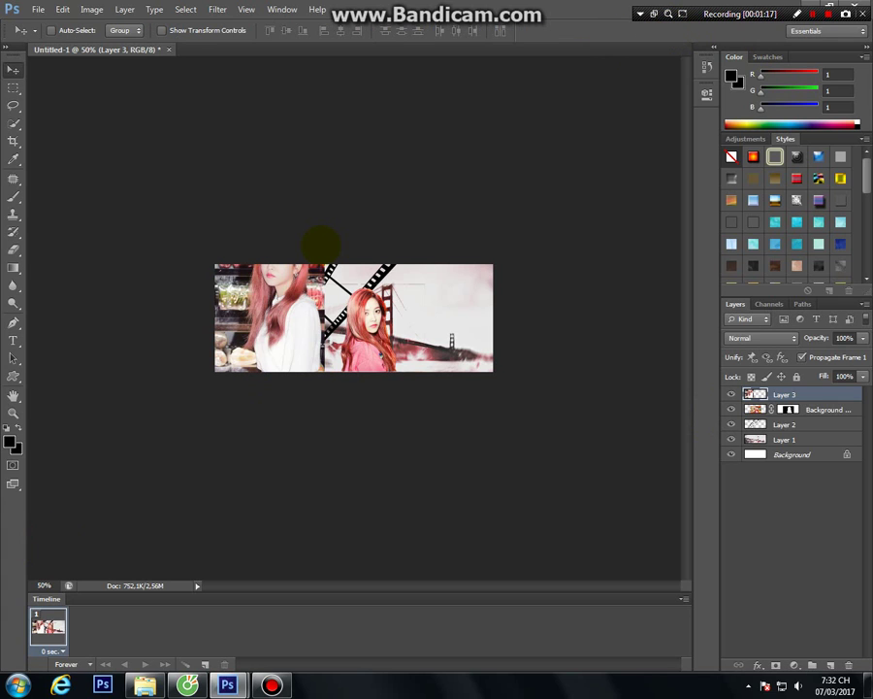
key(ctrl+t)
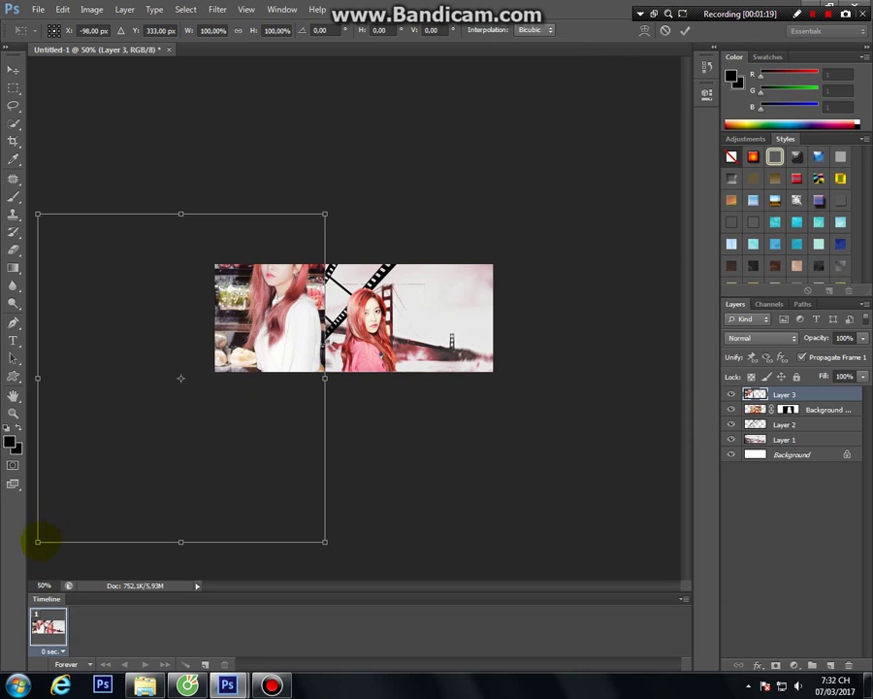
drag(37, 541, 286, 359)
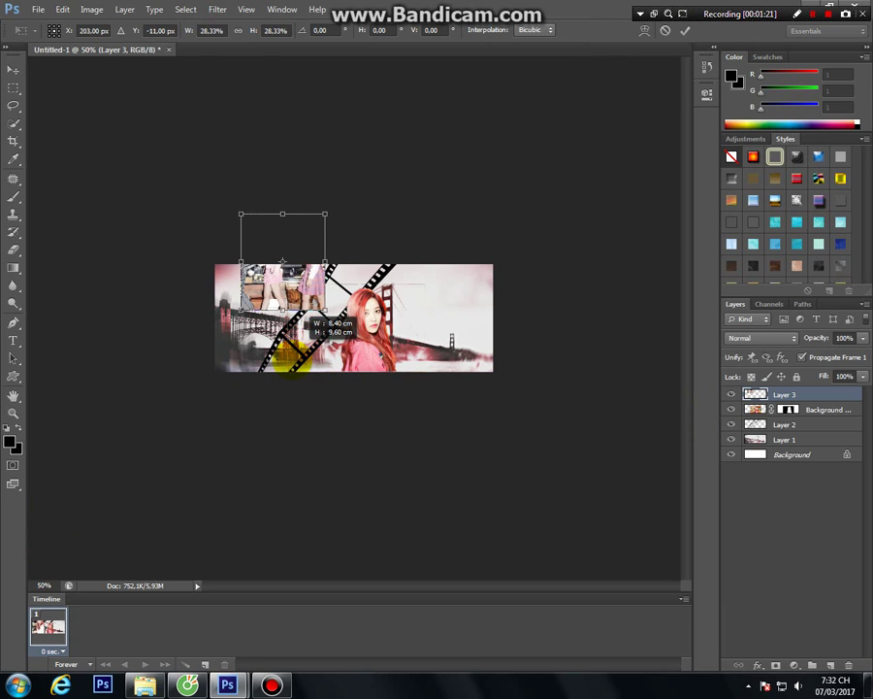
drag(334, 192, 273, 176)
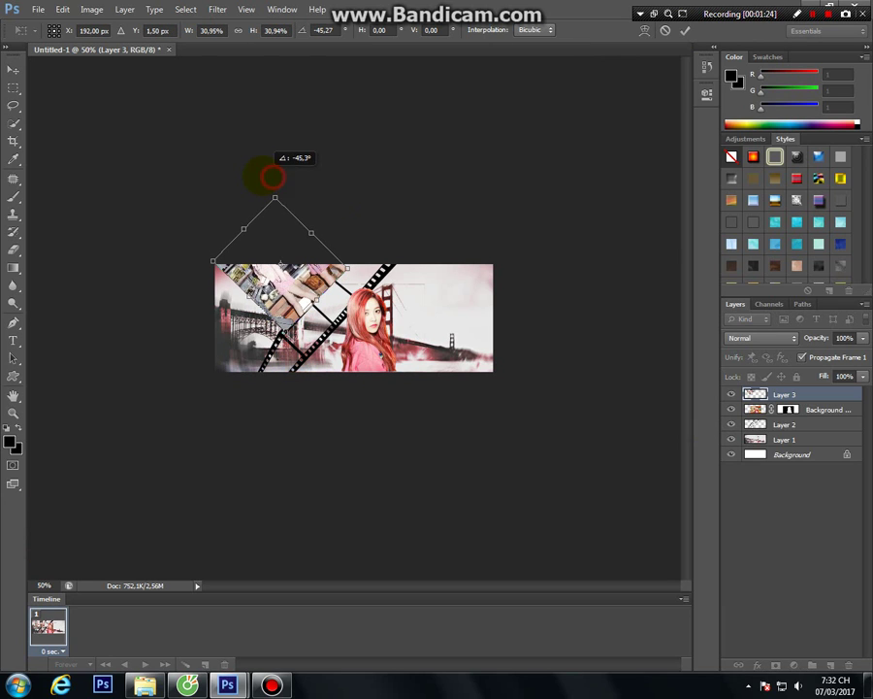
mouse_move(277, 223)
mouse_down()
mouse_move(280, 391)
mouse_move(295, 364)
mouse_up()
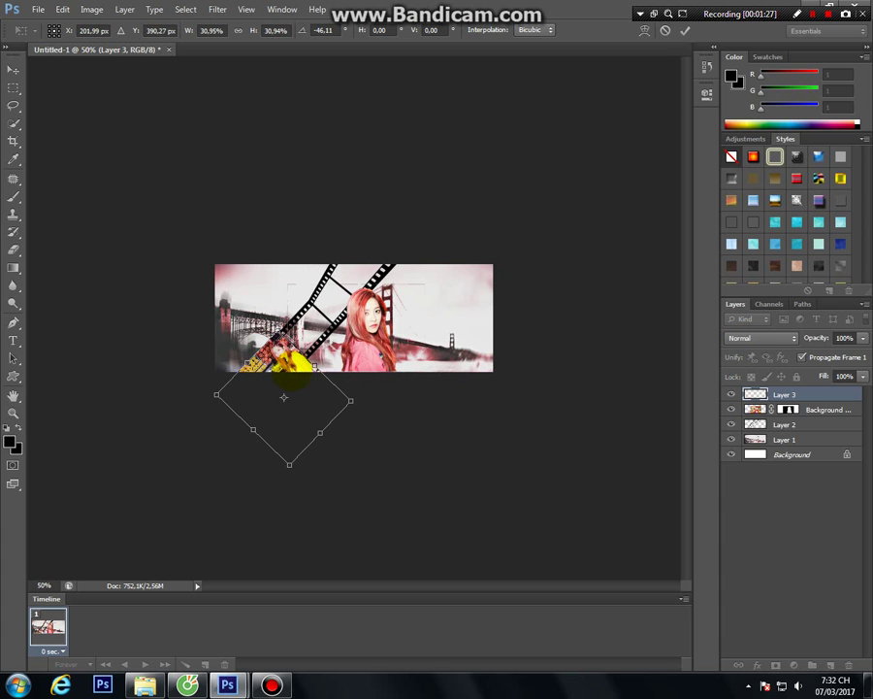
click(685, 30)
- Move Layer 3 below the film strip's Layer 2 and nudge it into place at lower left
key(ctrl+plus)
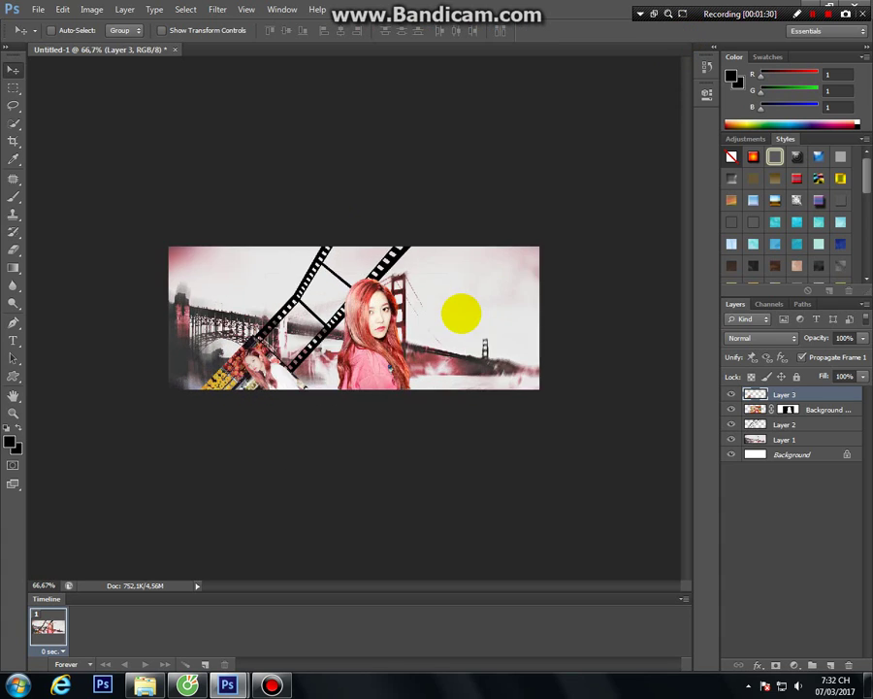
key(ctrl+plus)
drag(461, 313, 222, 289)
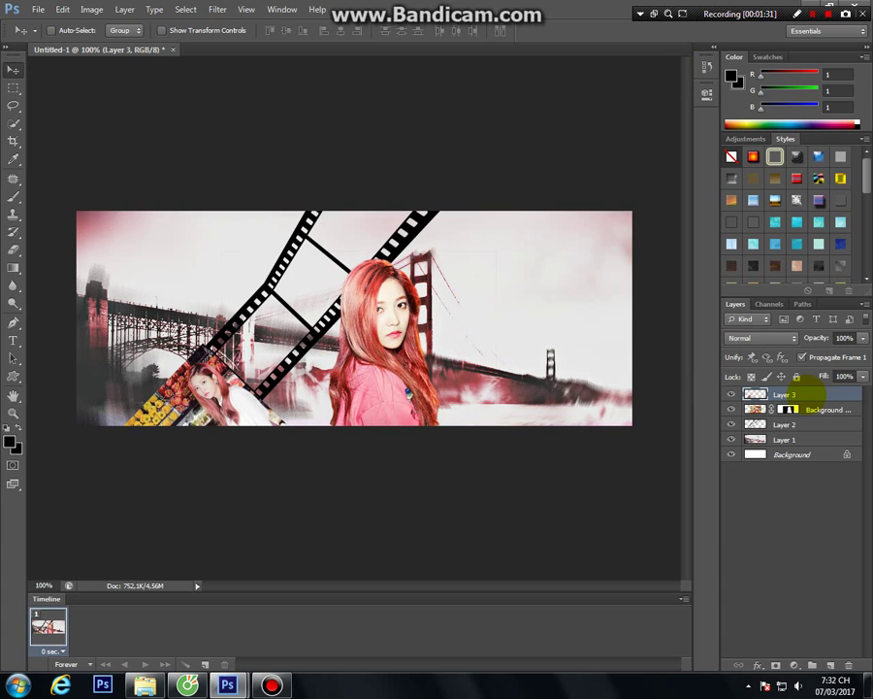
drag(810, 398, 811, 434)
click(782, 509)
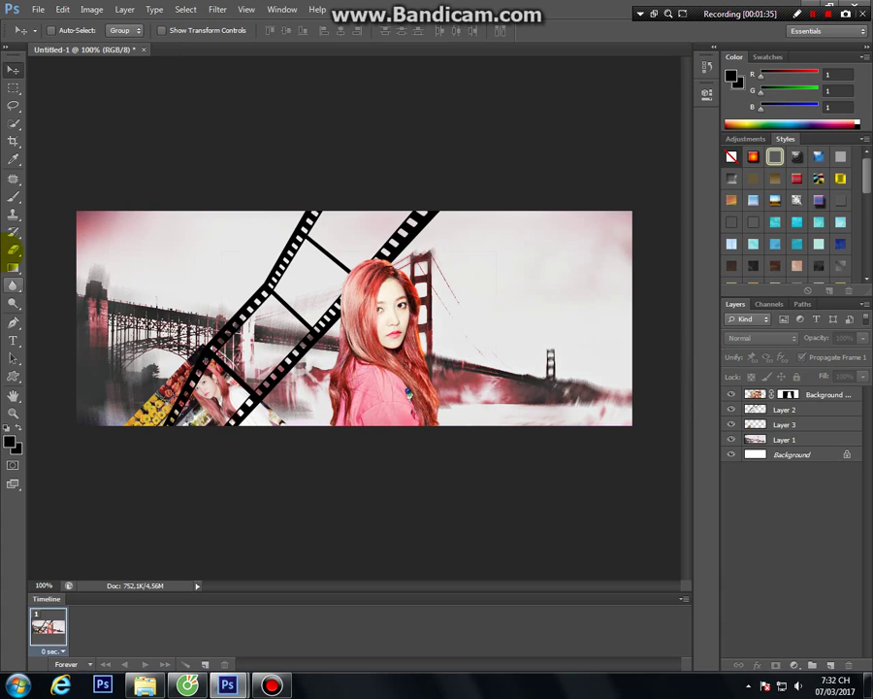
click(784, 424)
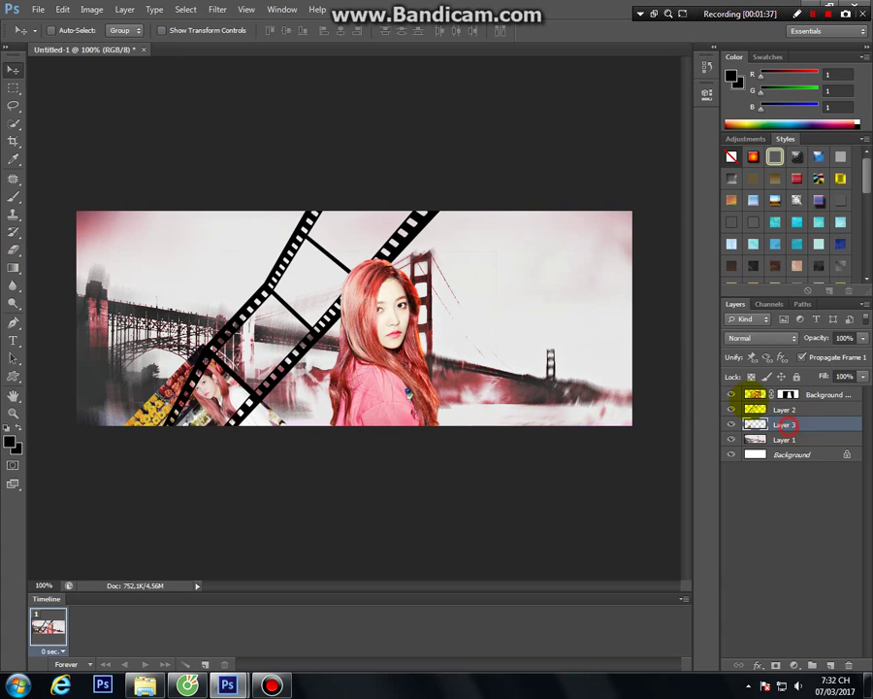
drag(270, 278, 284, 292)
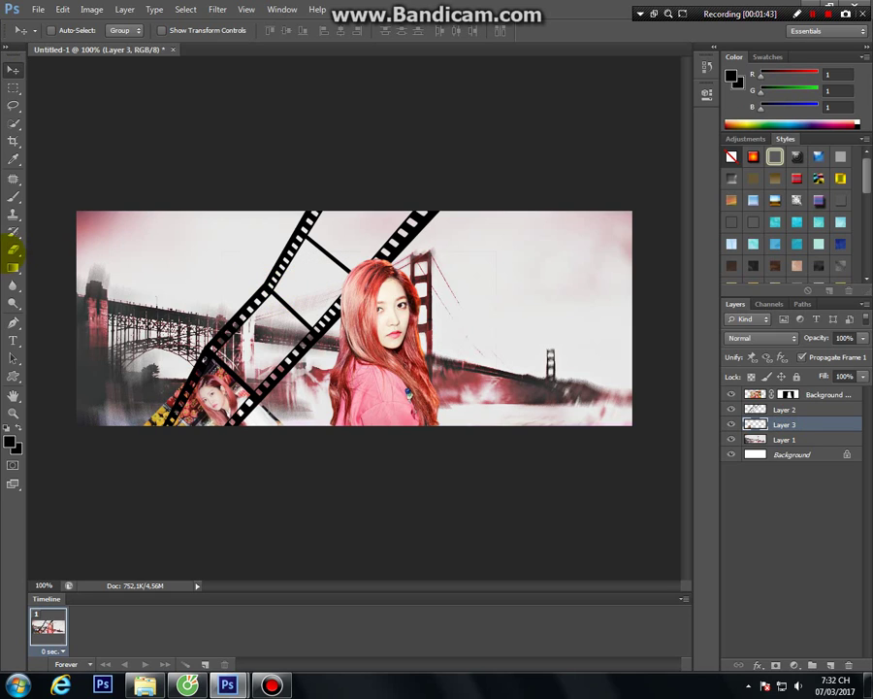
- Select the Eraser tool and set its brush size to 52 px
click(14, 249)
click(57, 29)
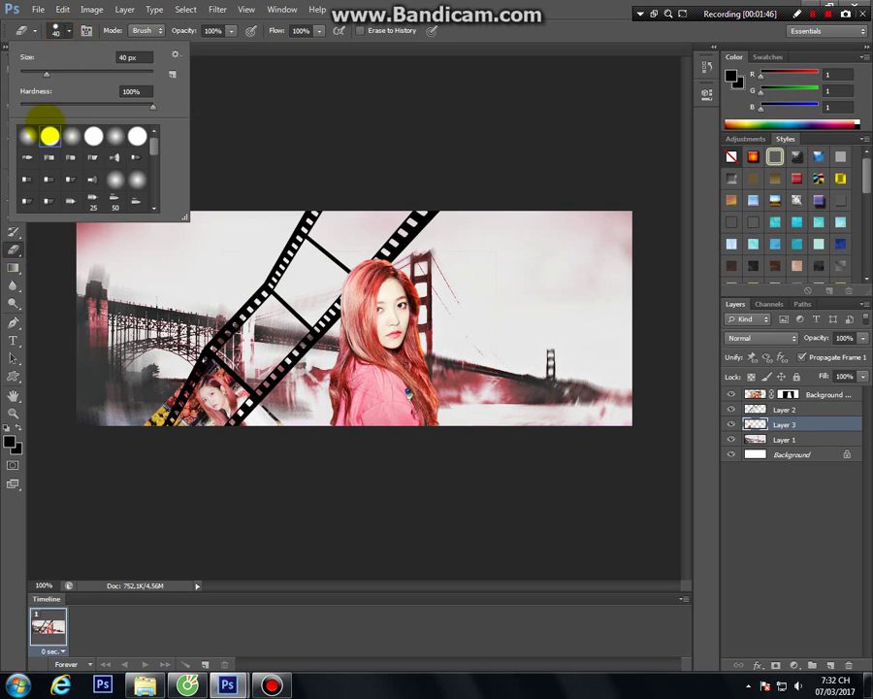
click(59, 30)
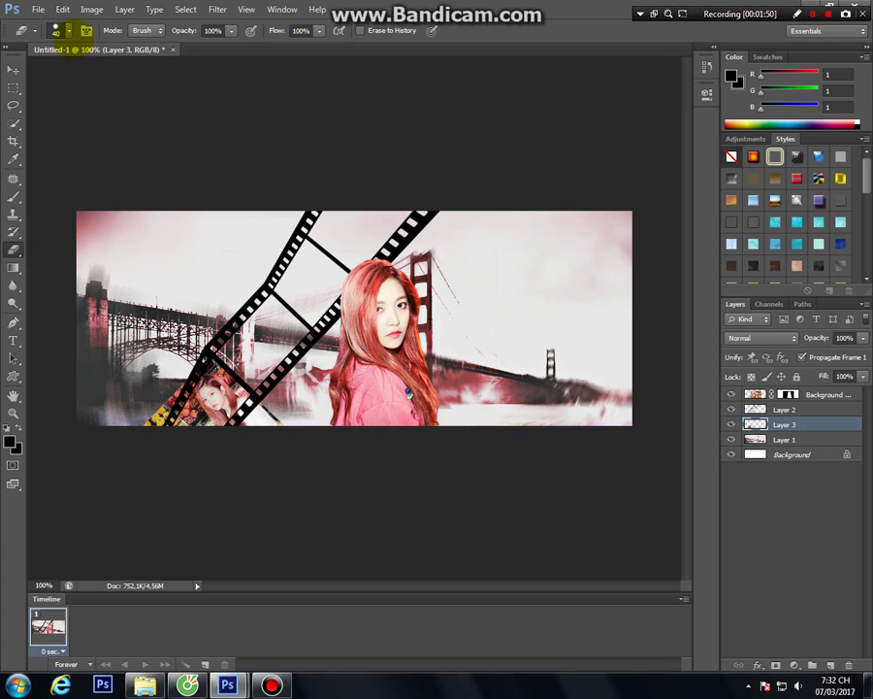
click(56, 29)
drag(52, 71, 58, 72)
click(60, 31)
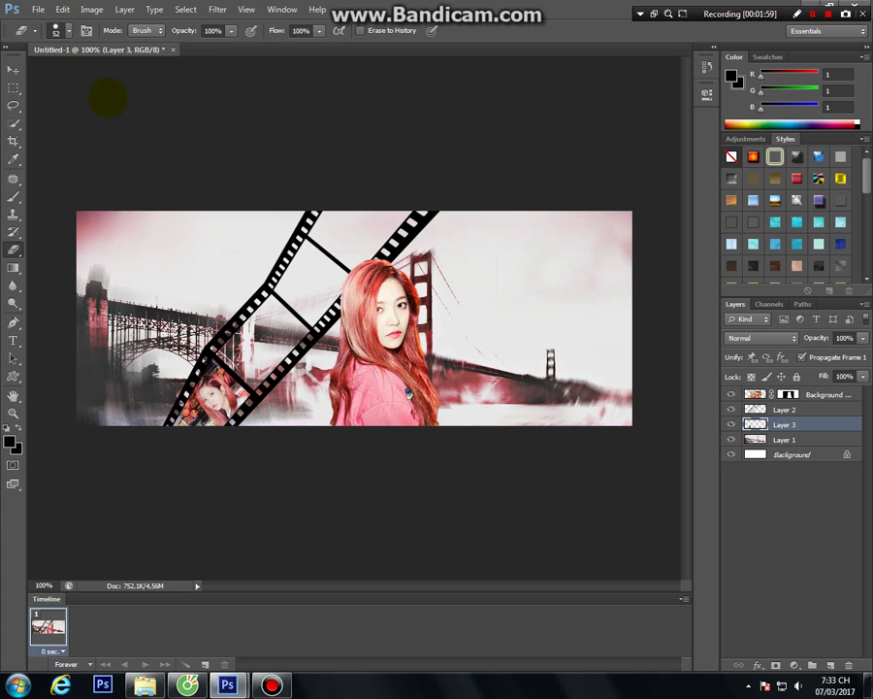
- Open bA1rON3.jpg and copy its layer into the banner as Layer 4
click(13, 70)
click(38, 10)
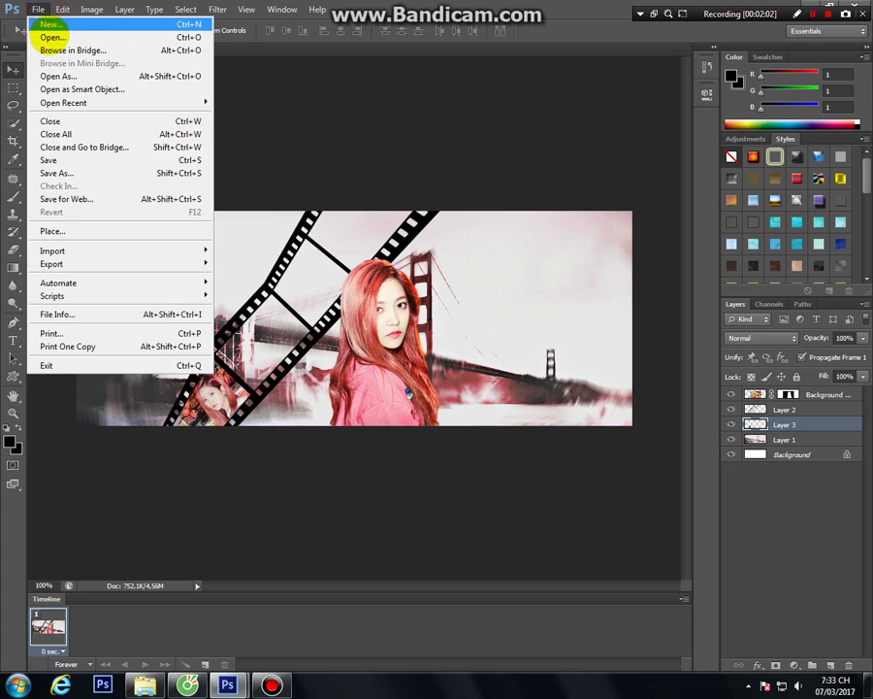
click(49, 33)
click(498, 141)
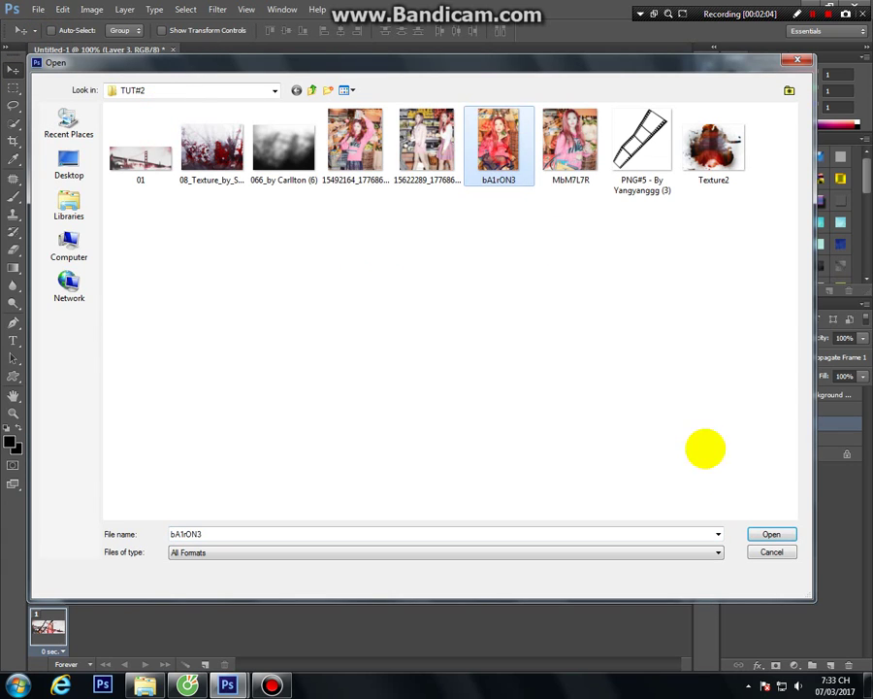
click(762, 533)
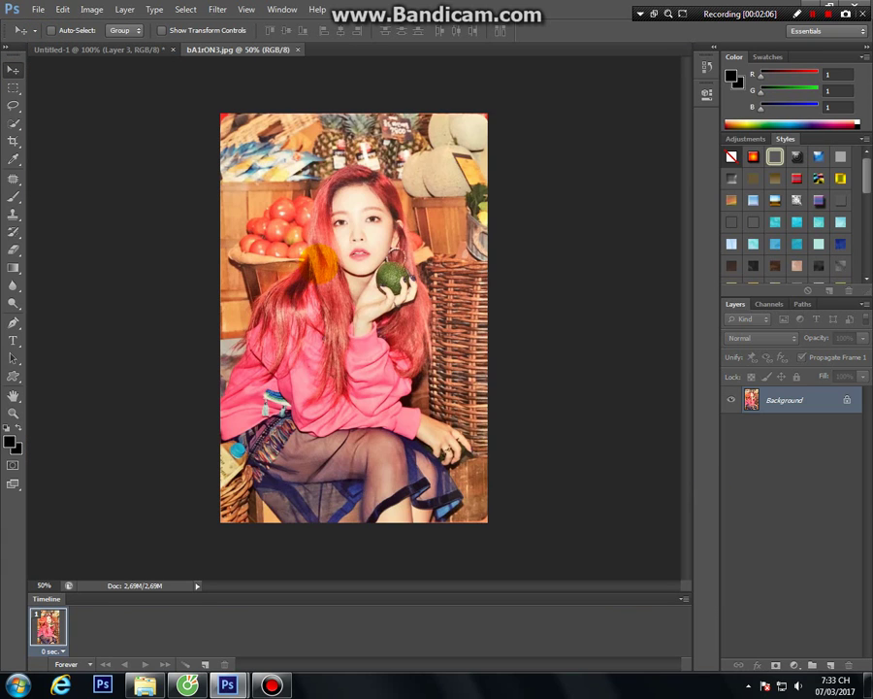
key(ctrl+minus)
drag(255, 49, 184, 392)
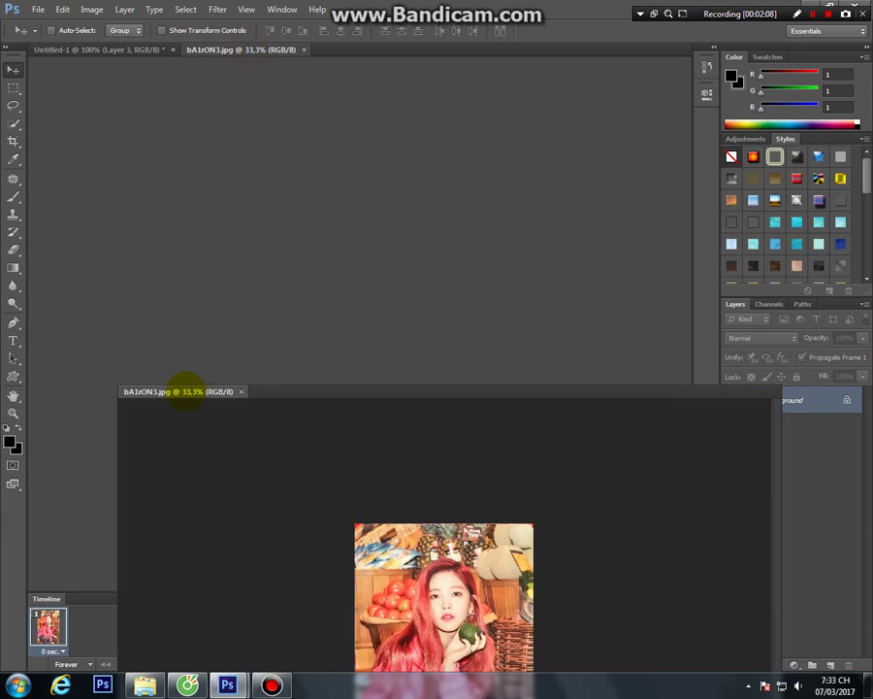
drag(752, 400, 301, 392)
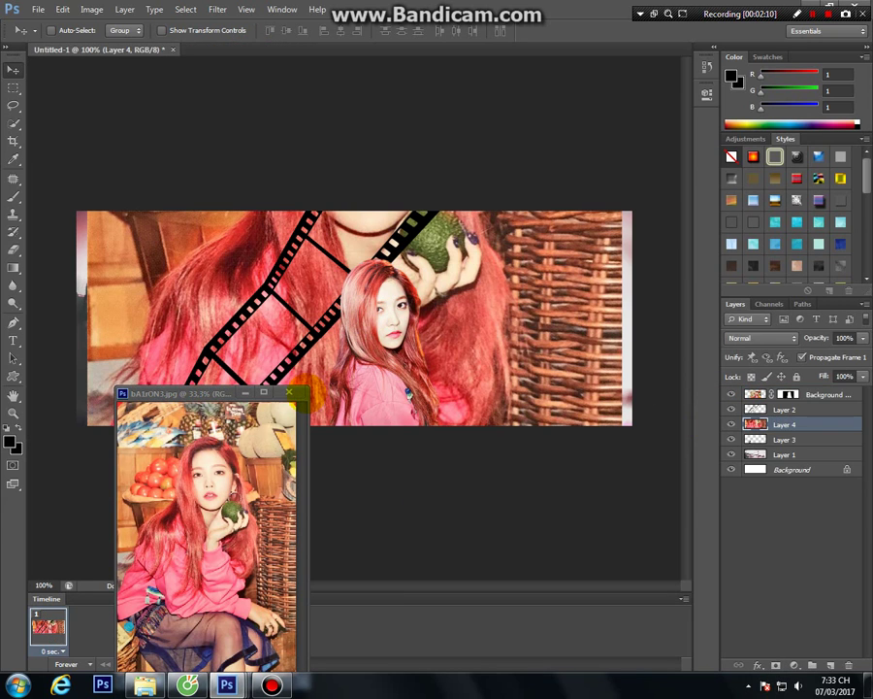
- Scale Layer 4 to 23% and rotate it about -38.55° along the film strip
key(ctrl+t)
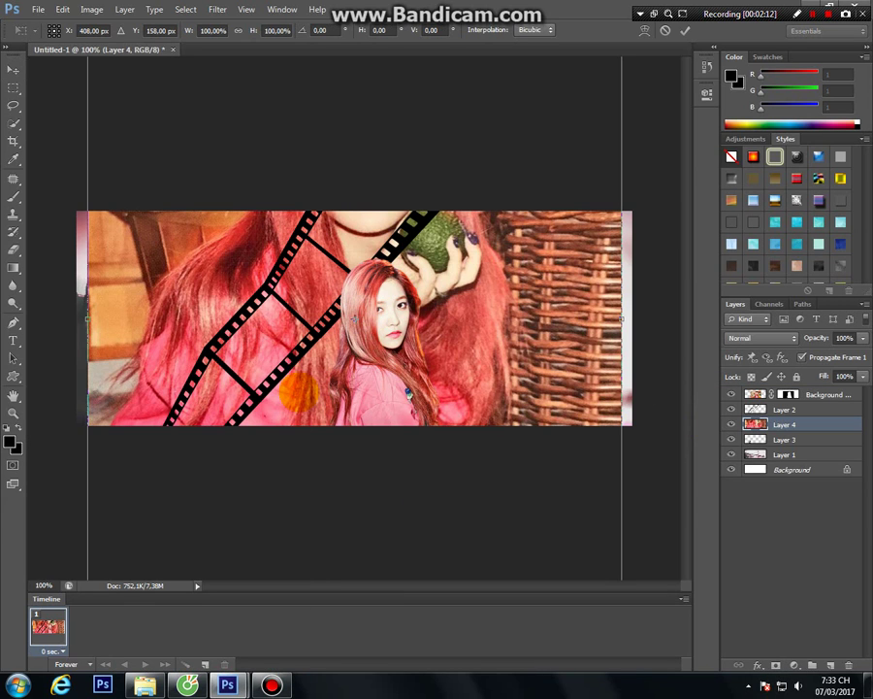
key(ctrl+minus)
key(ctrl+minus)
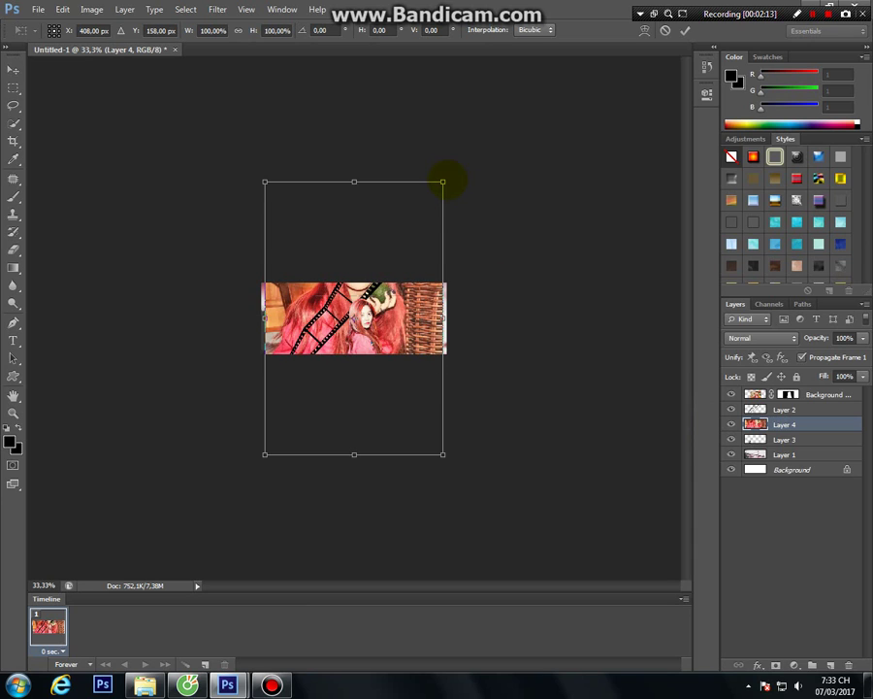
drag(442, 181, 364, 302)
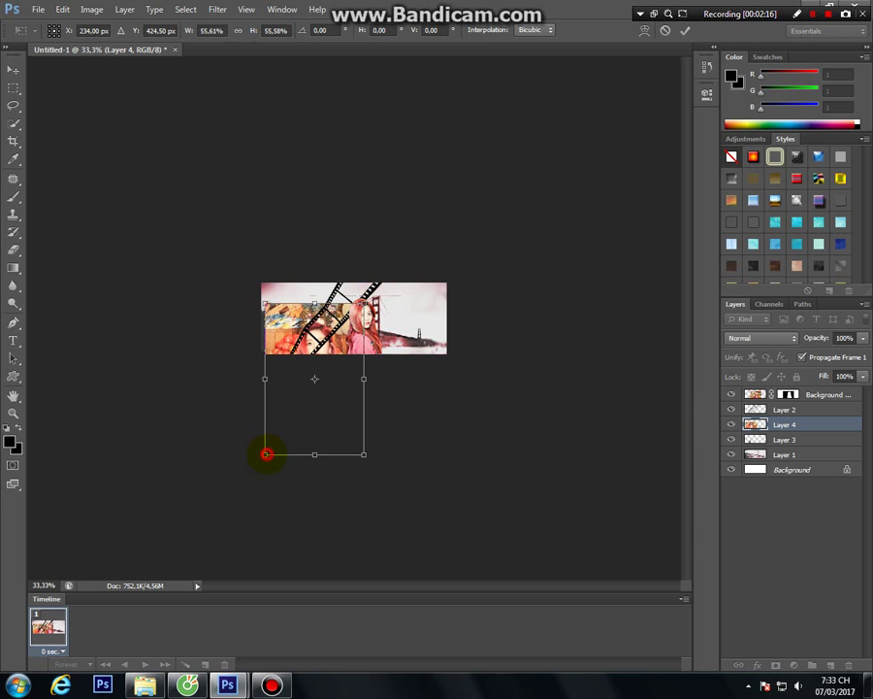
drag(267, 453, 322, 366)
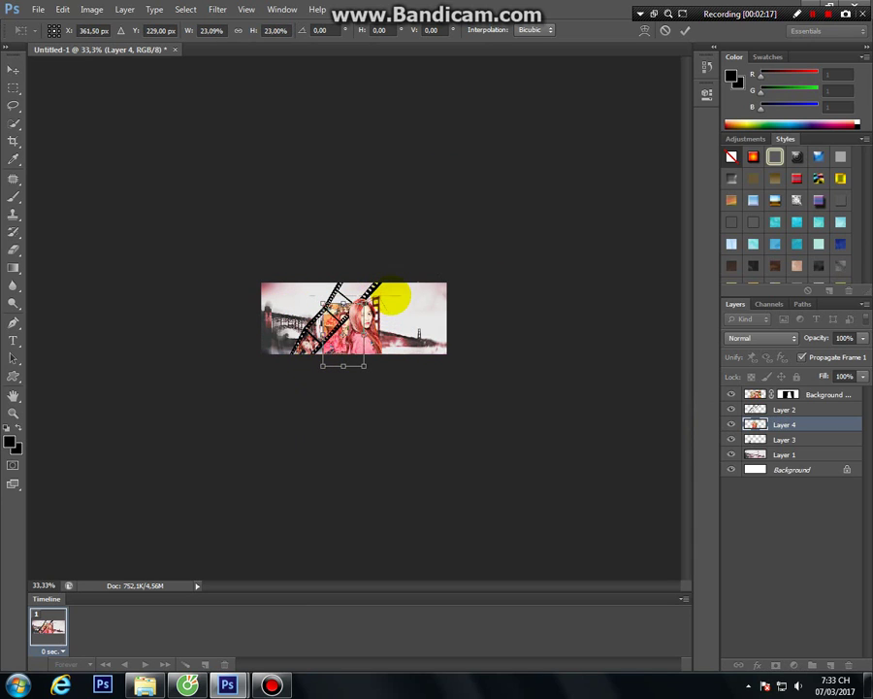
mouse_move(392, 296)
mouse_down()
mouse_move(344, 271)
mouse_move(337, 308)
mouse_up()
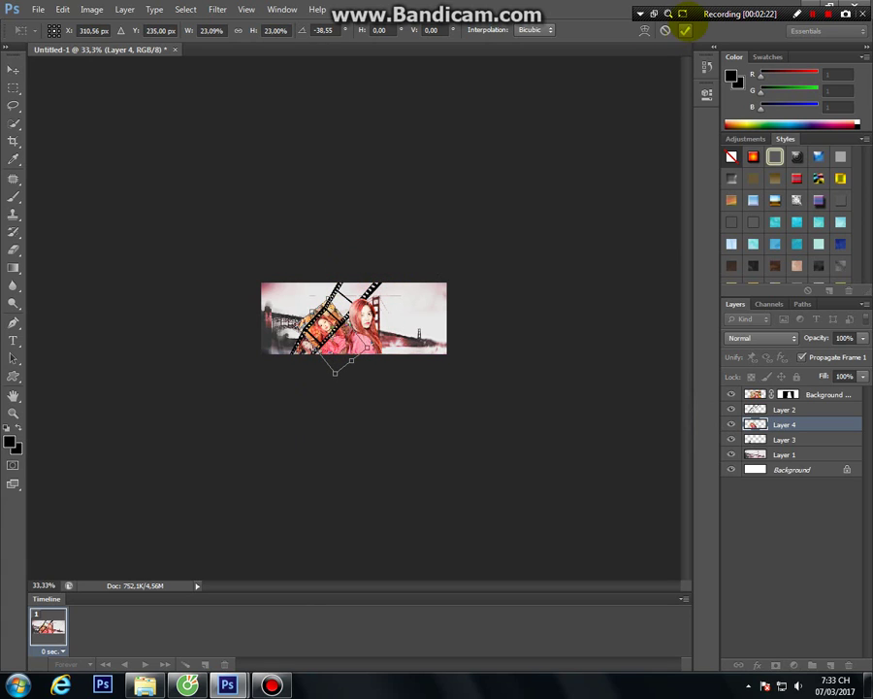
click(685, 30)
key(ctrl+plus)
key(ctrl+plus)
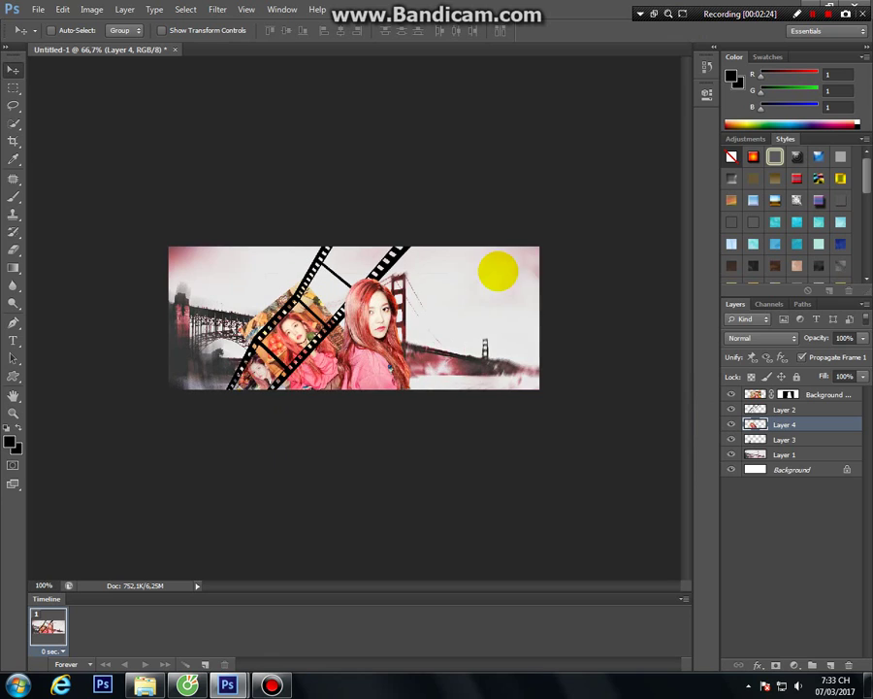
key(ctrl+plus)
- Move Layer 4 below Layer 3 and erase its edges outside the film-strip frame
click(820, 419)
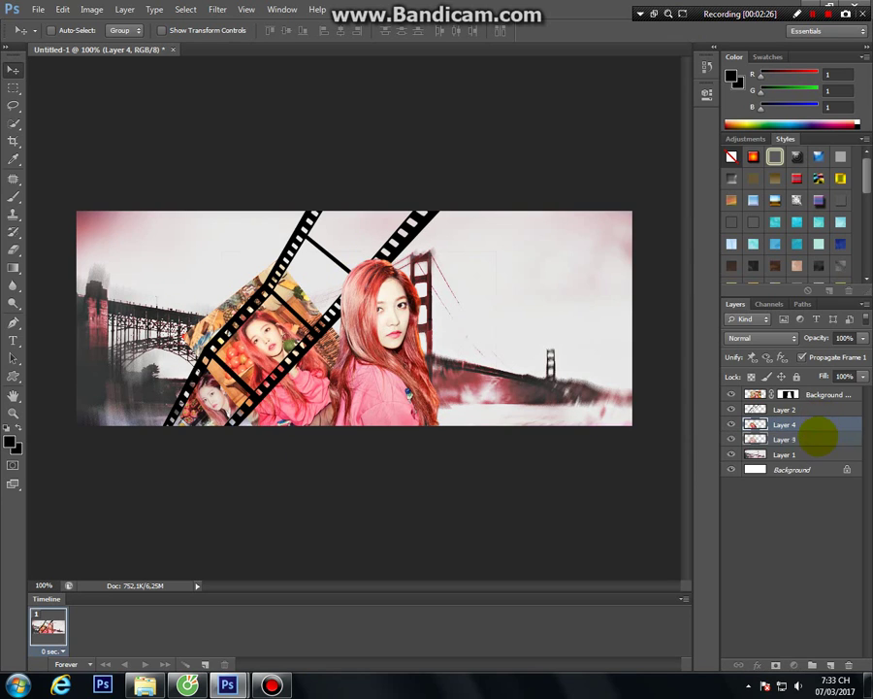
drag(817, 441, 817, 442)
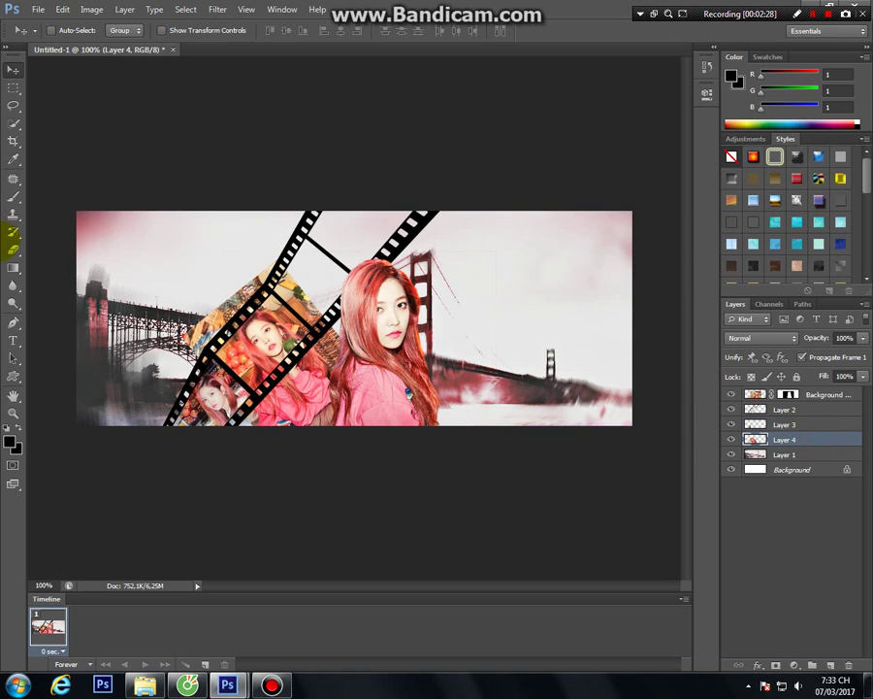
click(13, 249)
drag(217, 295, 184, 344)
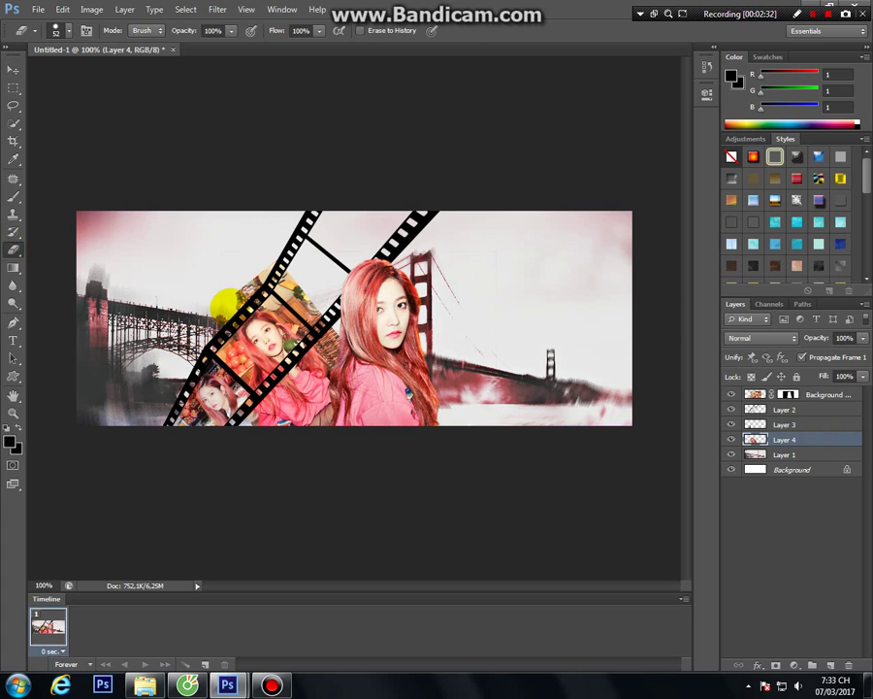
drag(238, 264, 250, 287)
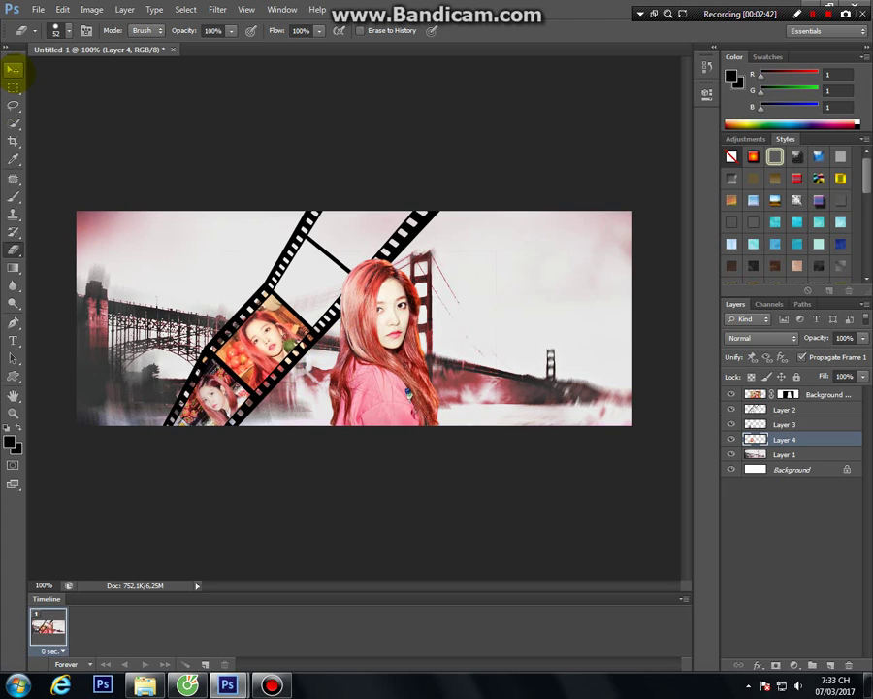
- Open the 15492164 photo of the girl shopping and copy it into the banner as Layer 5
click(14, 68)
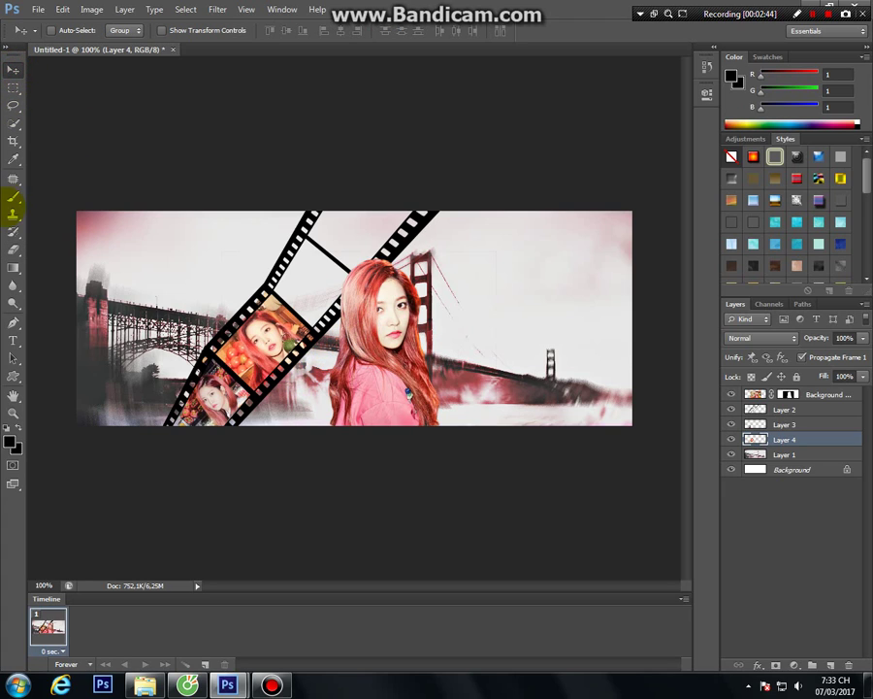
click(37, 10)
click(35, 35)
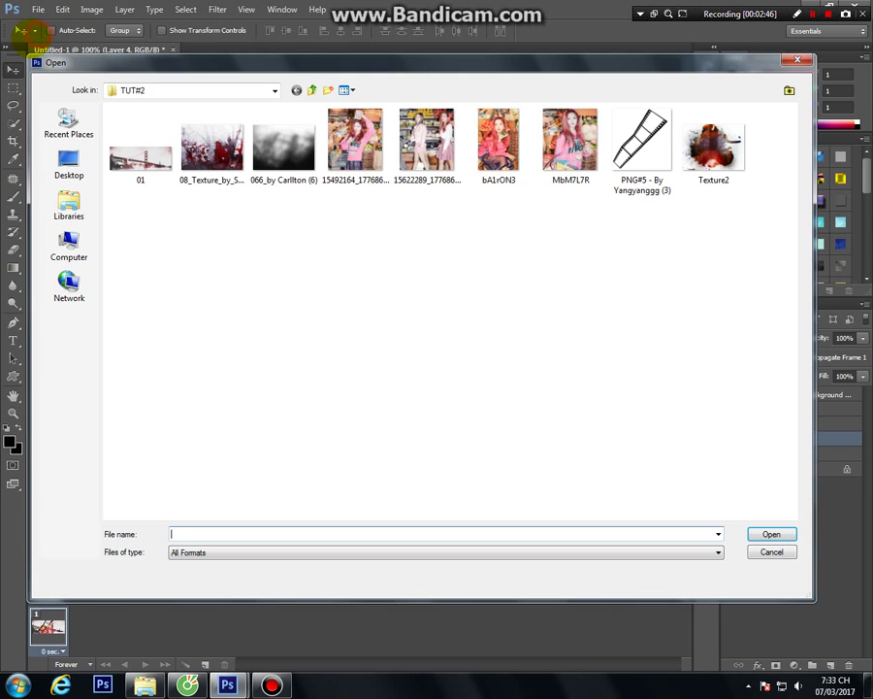
click(577, 174)
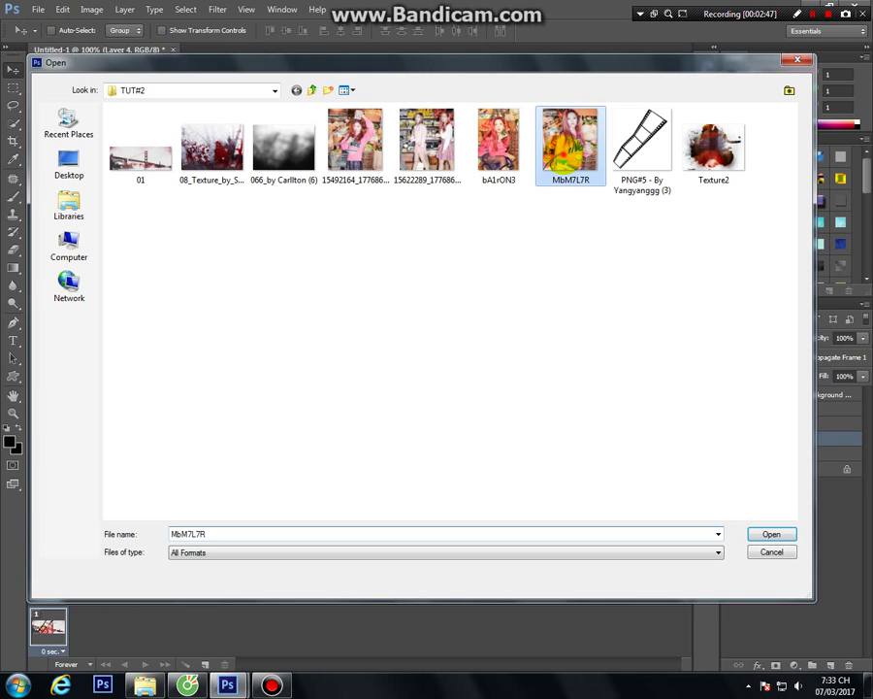
click(355, 146)
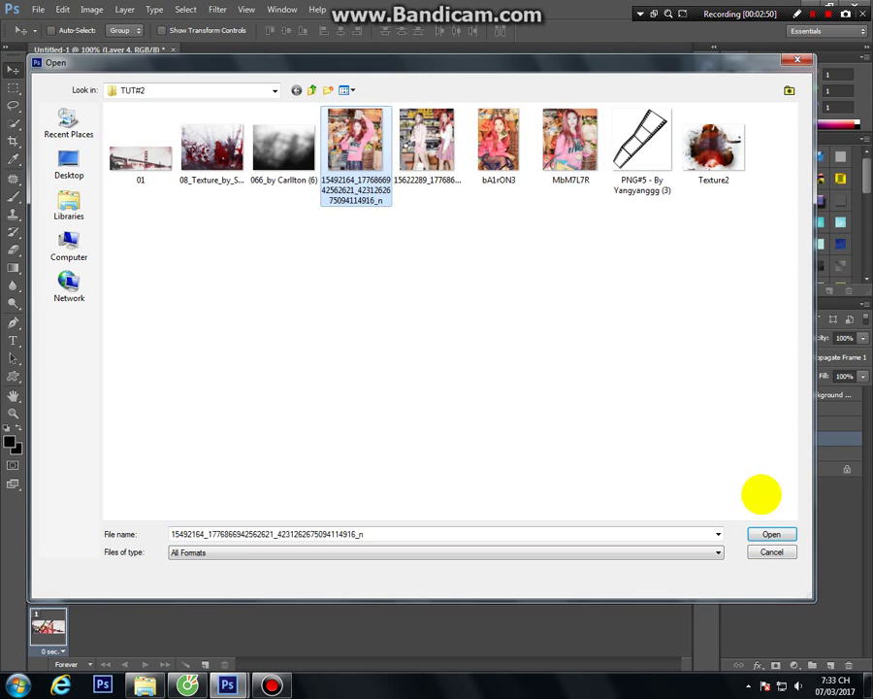
click(771, 533)
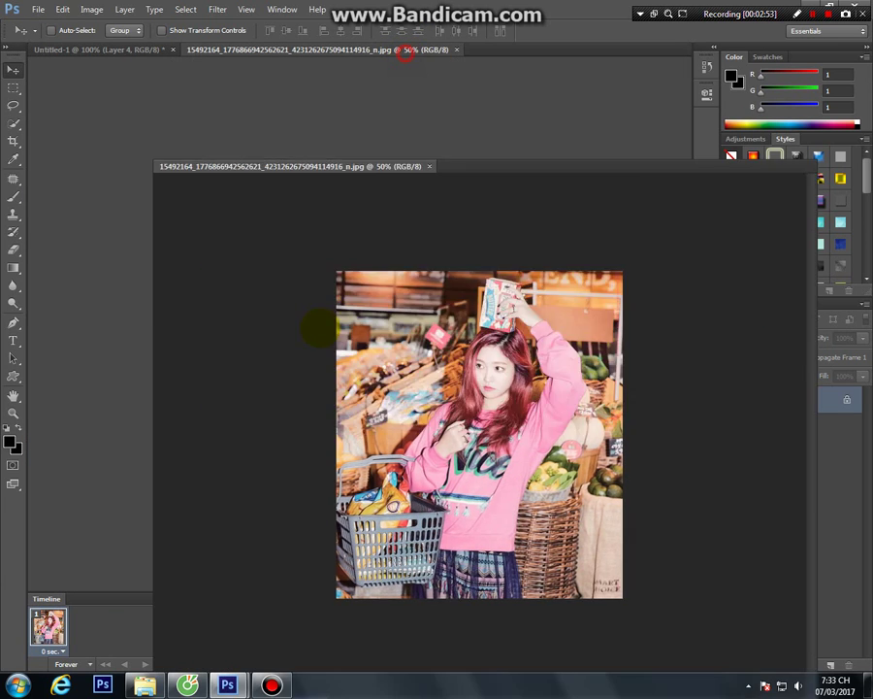
drag(405, 51, 314, 332)
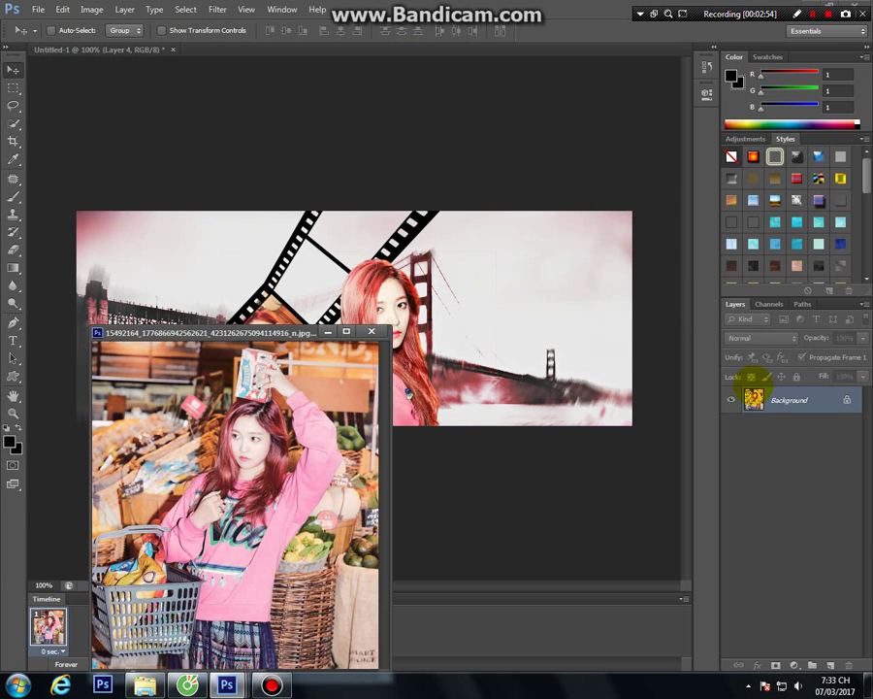
mouse_move(749, 399)
mouse_down()
mouse_move(427, 311)
mouse_move(366, 309)
mouse_up()
click(372, 332)
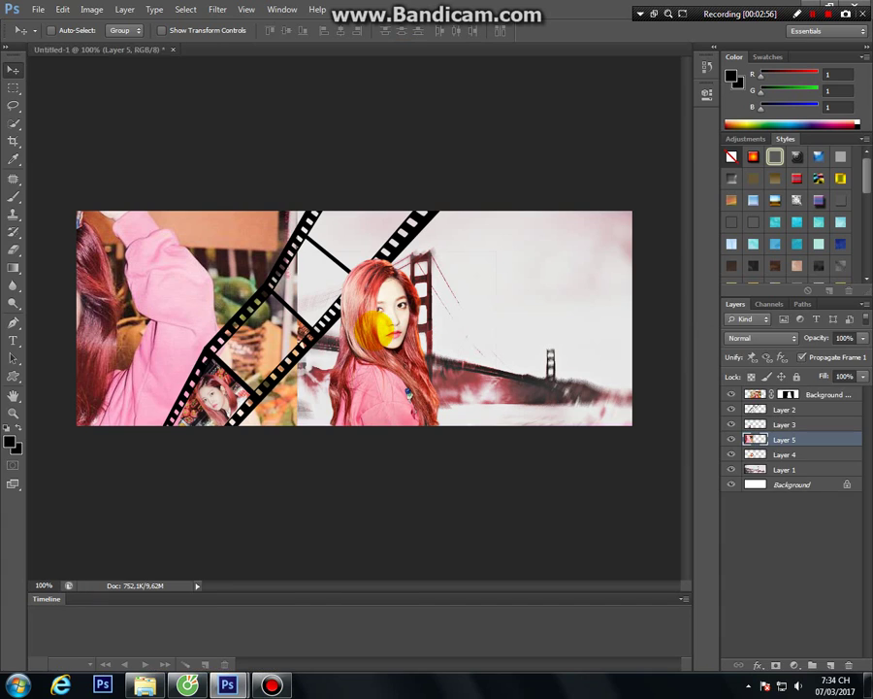
- Scale Layer 5 to about 25%, rotate it -35°, and move it onto the film strip
key(ctrl+t)
key(ctrl+minus)
key(ctrl+minus)
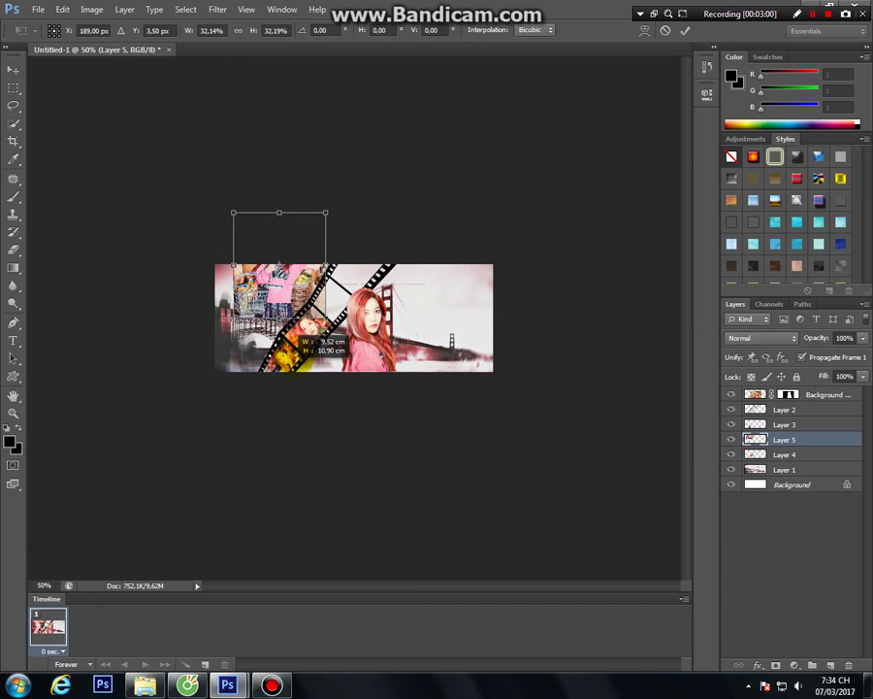
drag(37, 540, 239, 262)
drag(313, 172, 308, 172)
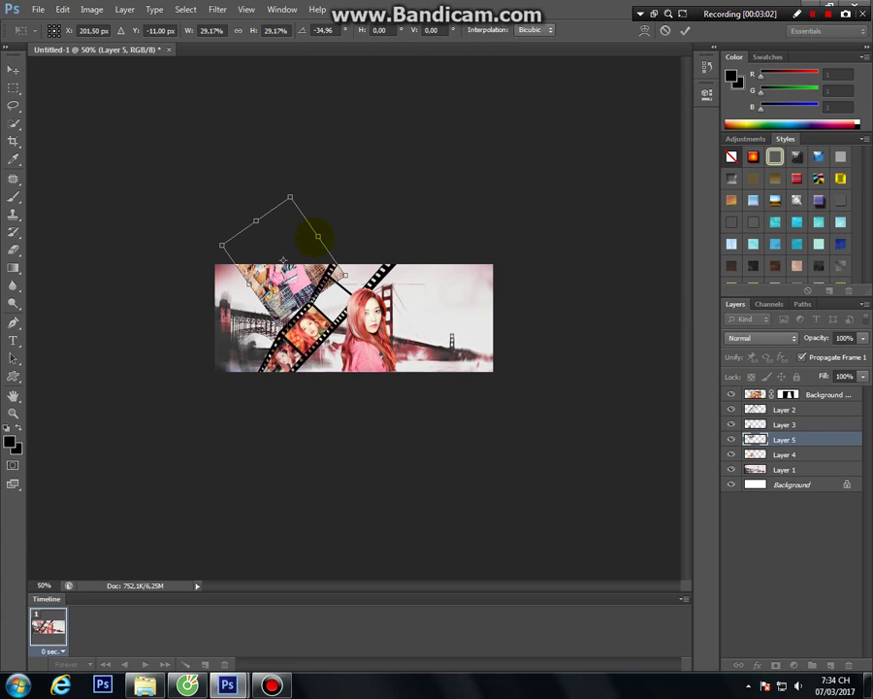
mouse_move(305, 243)
mouse_down()
mouse_move(356, 283)
mouse_move(375, 275)
mouse_move(357, 287)
mouse_up()
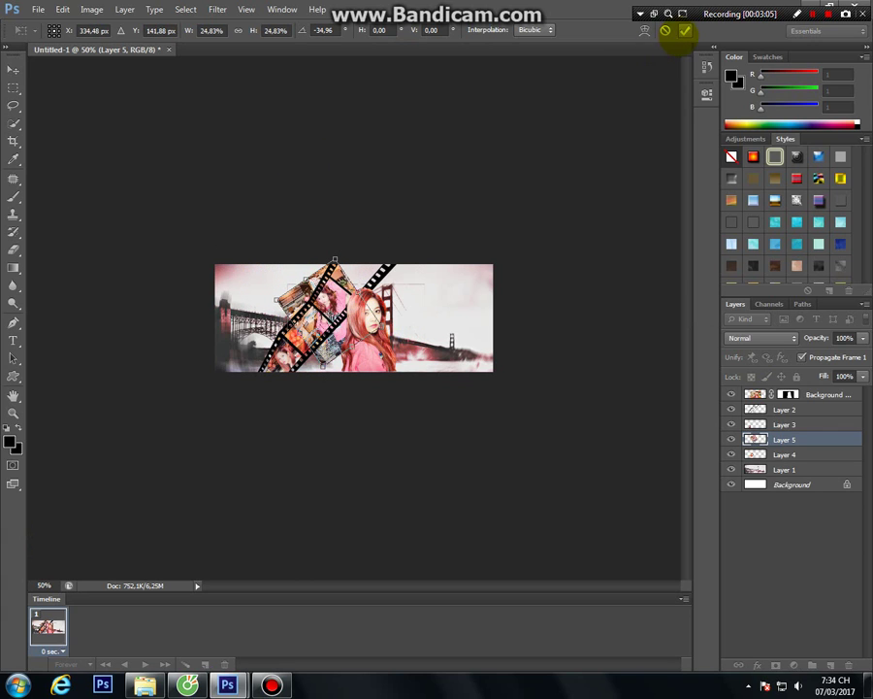
click(685, 30)
key(ctrl+1)
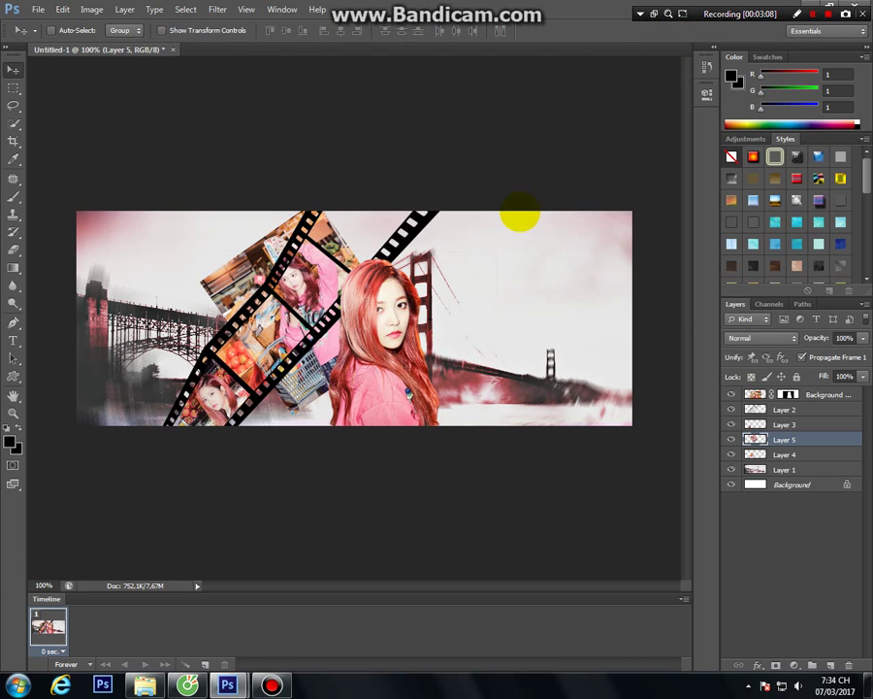
- Nudge Layer 5 right, place it below Layer 4, and erase its edges outside the film strip
drag(321, 251, 339, 255)
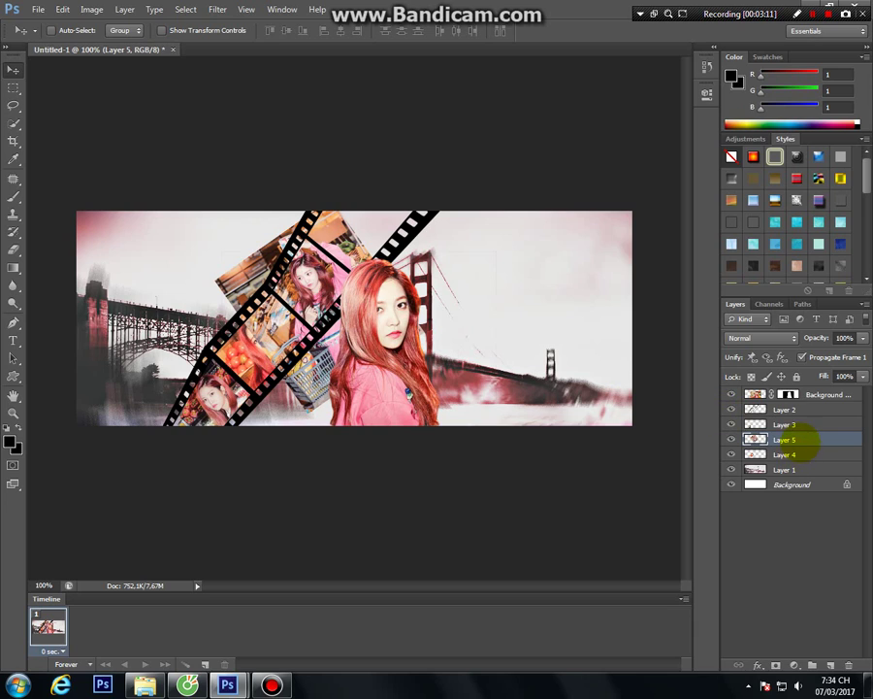
drag(804, 441, 796, 456)
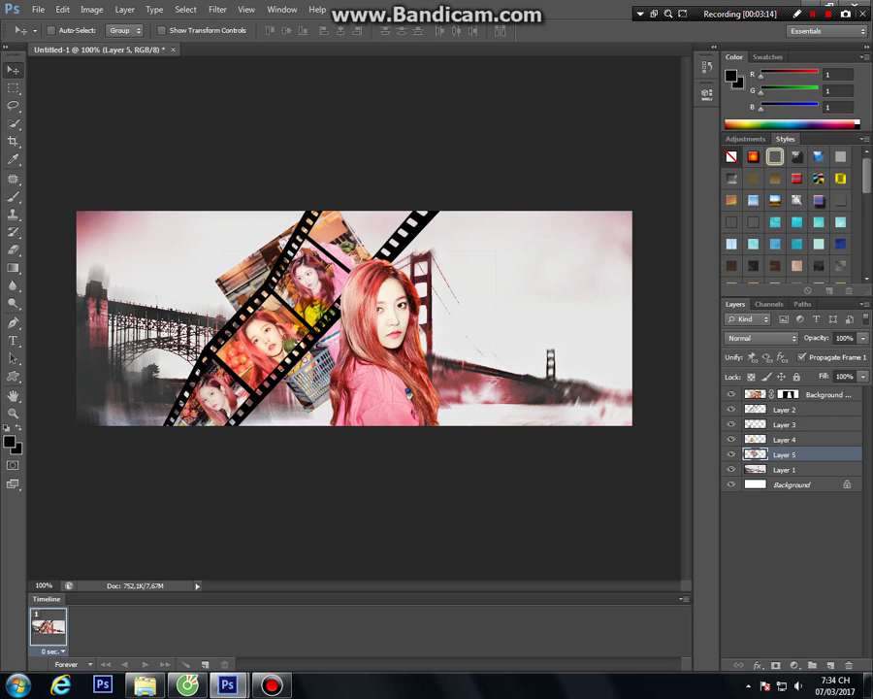
click(14, 249)
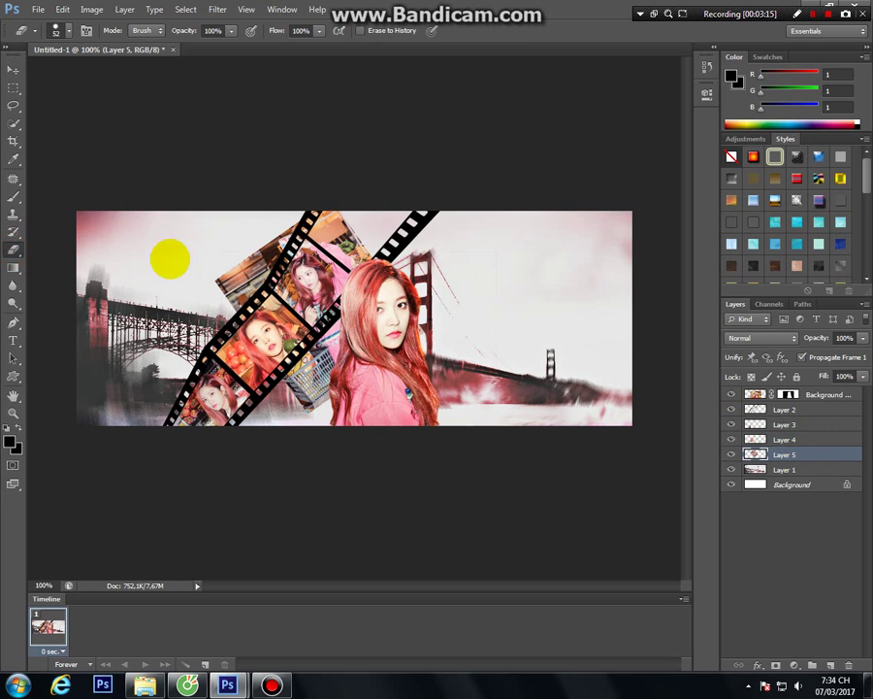
mouse_move(201, 298)
mouse_down()
mouse_move(245, 279)
mouse_move(290, 216)
mouse_up()
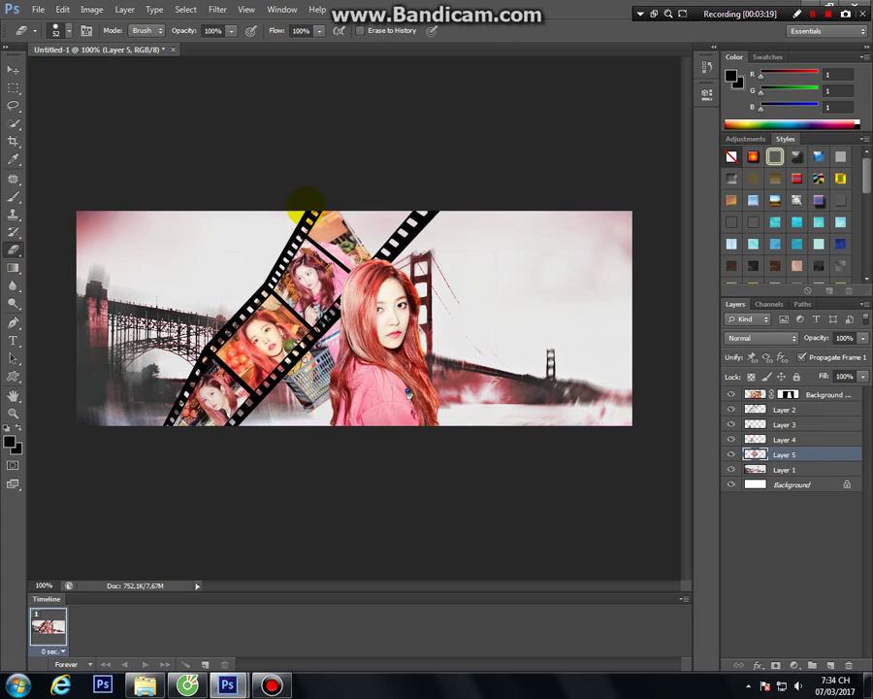
drag(302, 206, 359, 254)
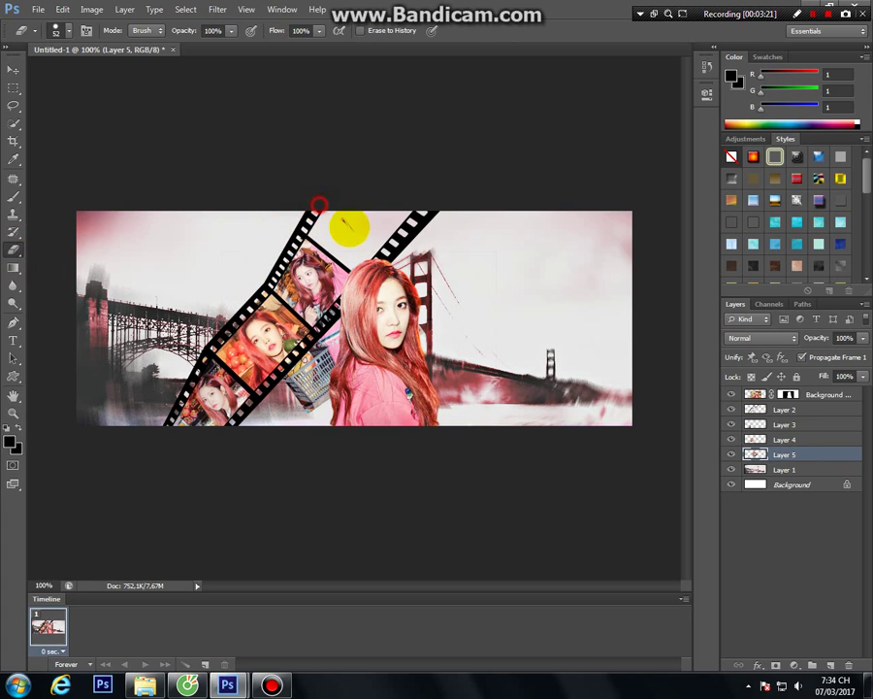
drag(430, 299, 390, 341)
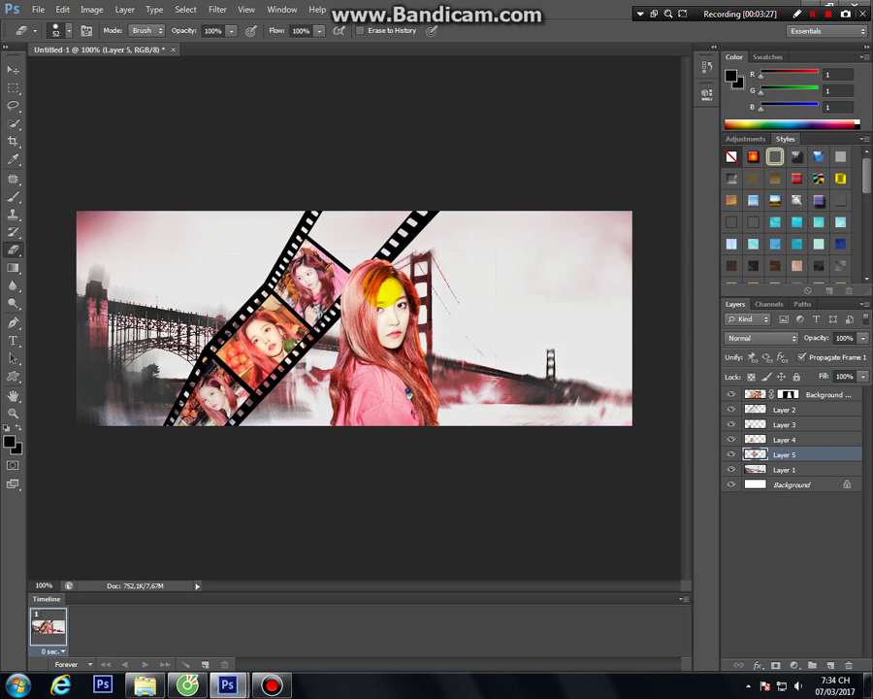
- Open MbM7L7R.jpg and drag its layer into the Untitled-1 banner as Layer 6
click(11, 70)
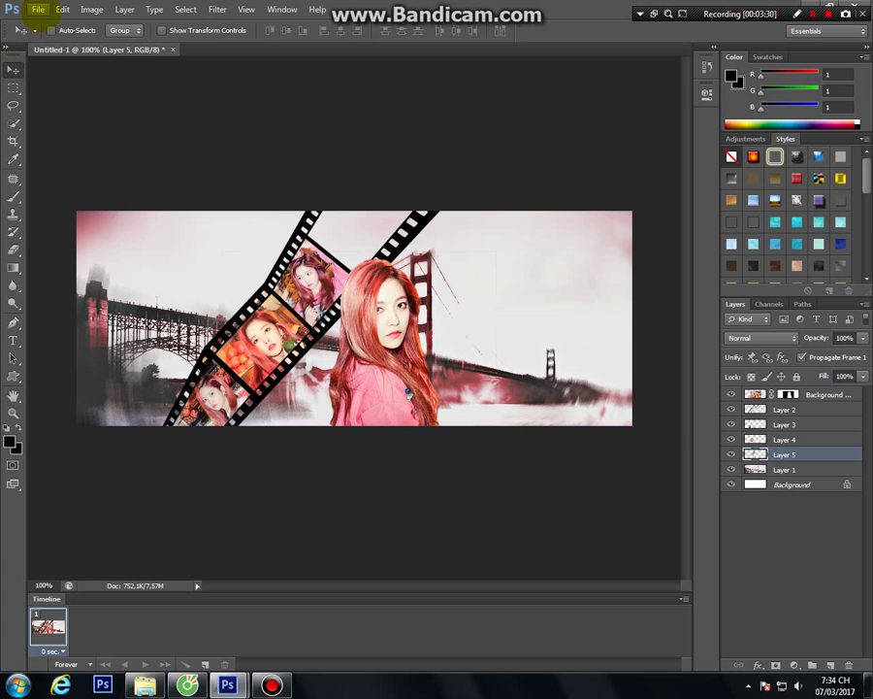
click(34, 9)
click(48, 35)
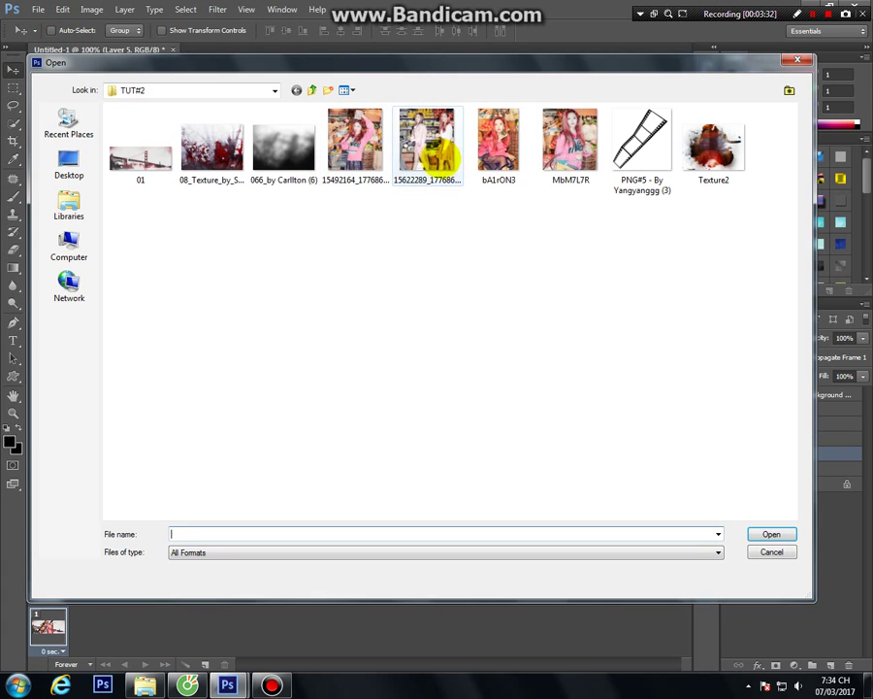
click(433, 153)
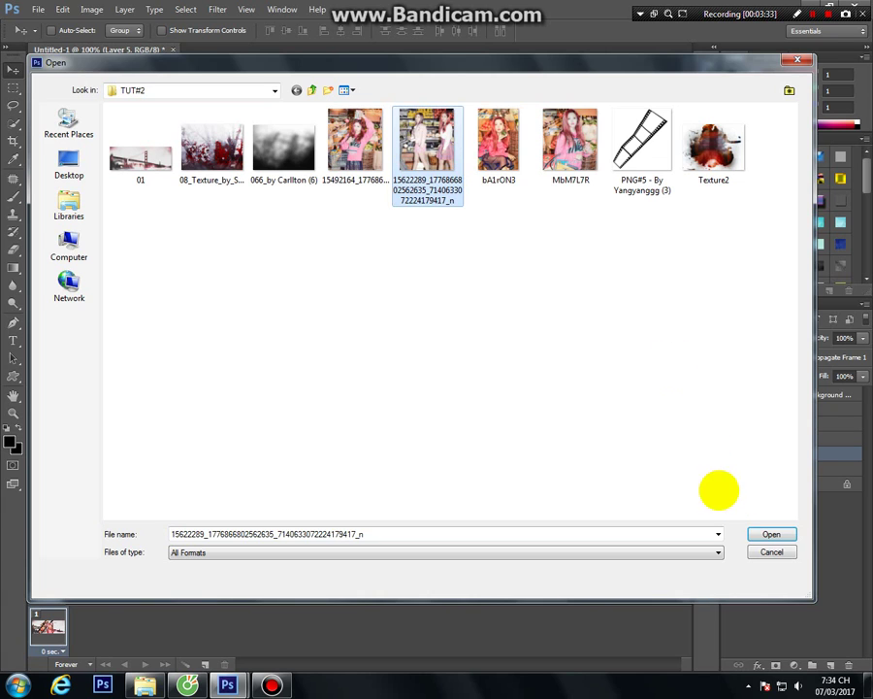
key(Right)
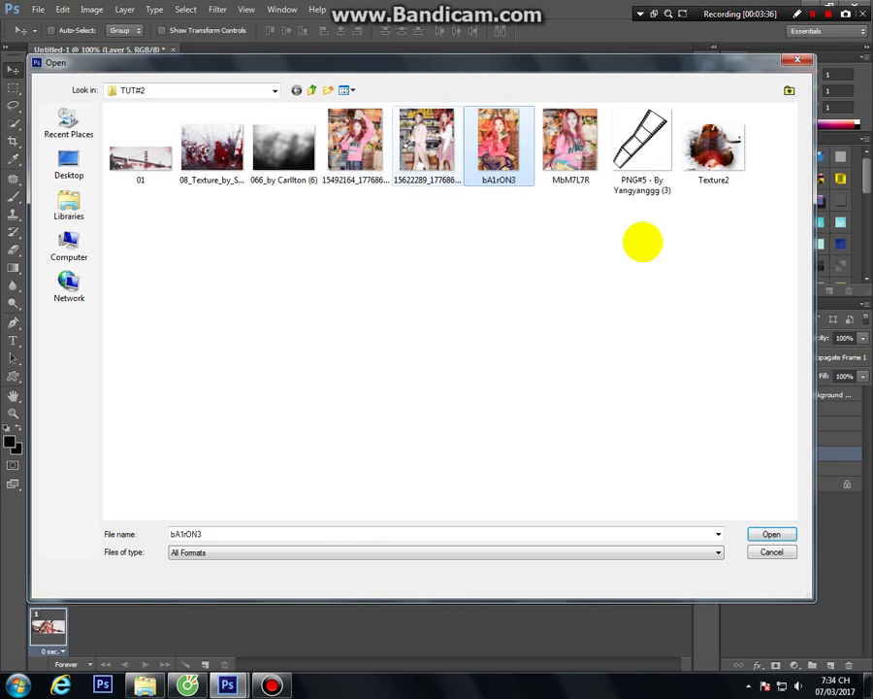
key(Right)
click(758, 530)
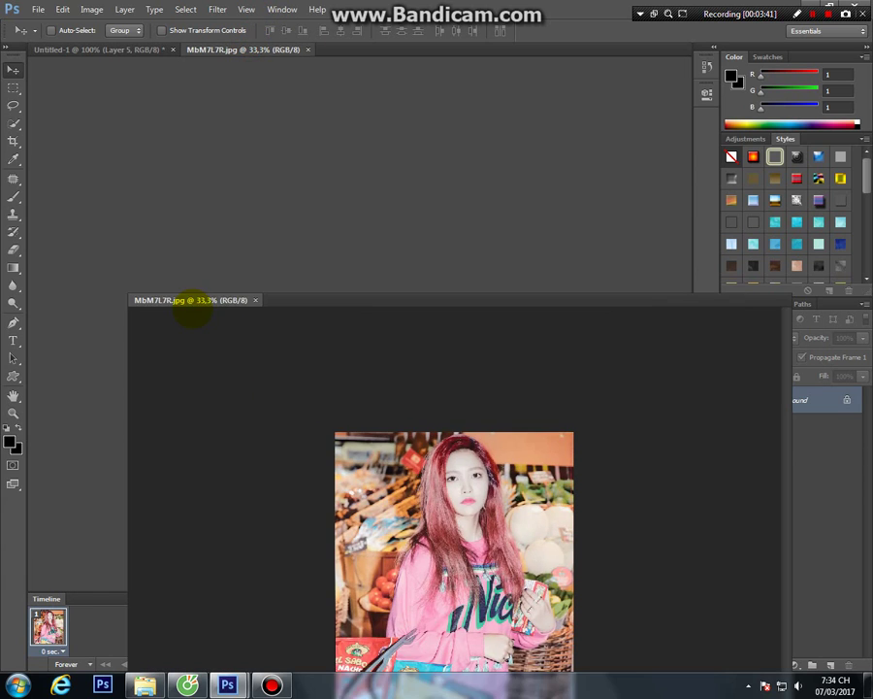
drag(250, 48, 189, 335)
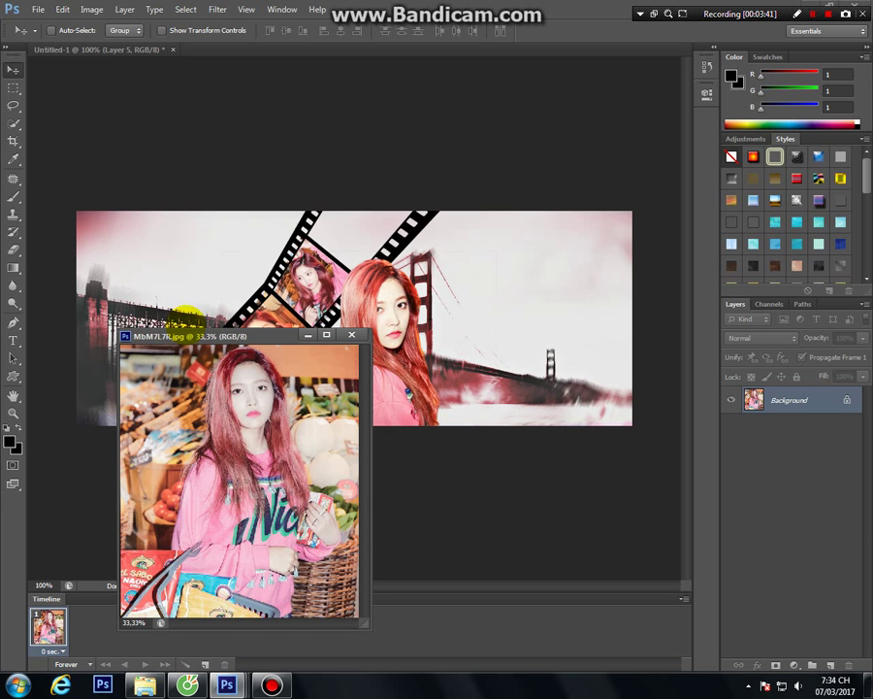
drag(754, 400, 546, 331)
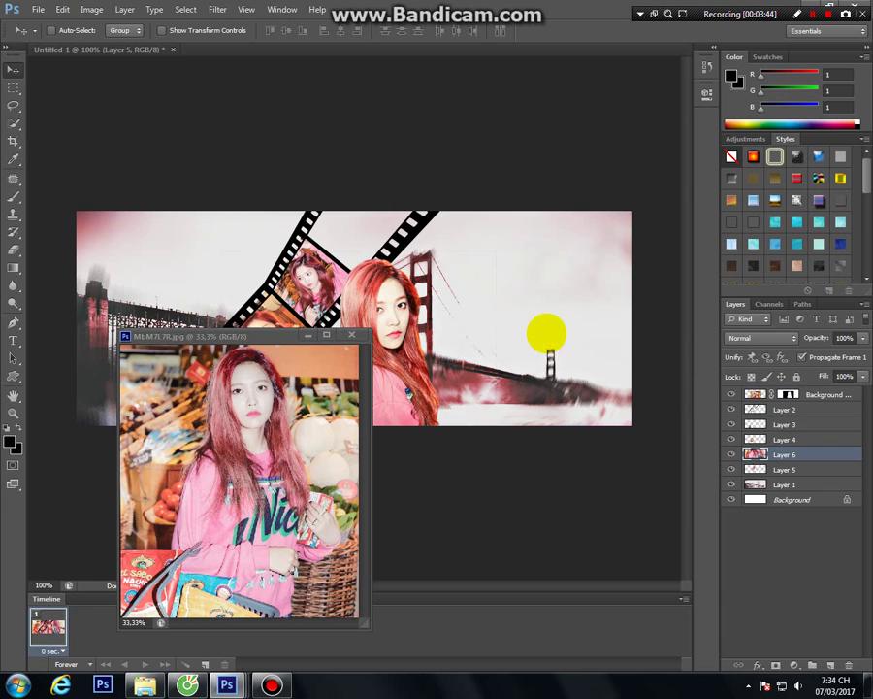
click(353, 335)
- Shrink Layer 6 to about a quarter size and tilt it roughly -35° to match the film strip
key(ctrl+t)
key(ctrl+minus)
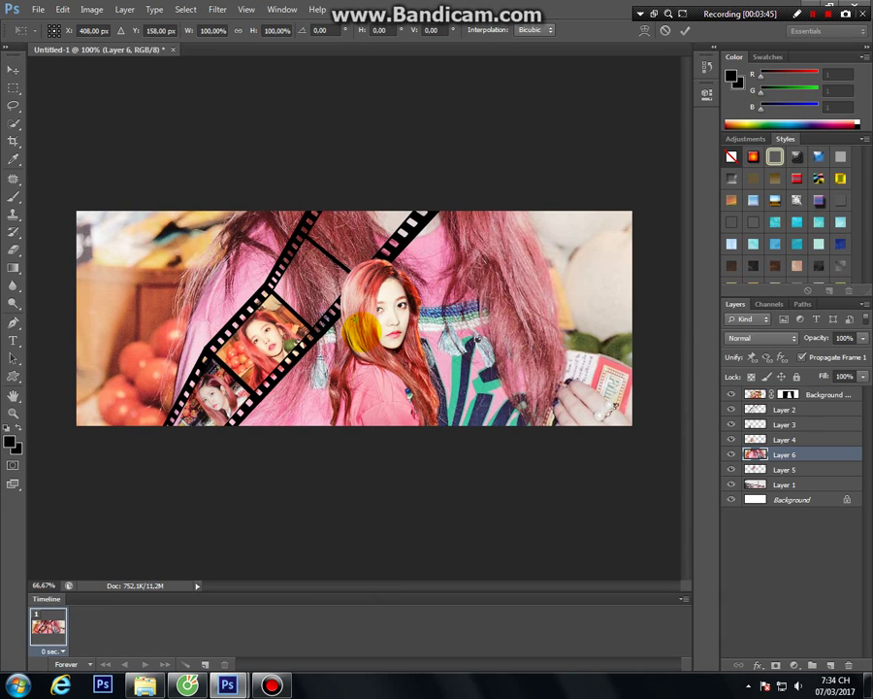
key(ctrl+minus)
key(ctrl+minus)
drag(472, 181, 390, 278)
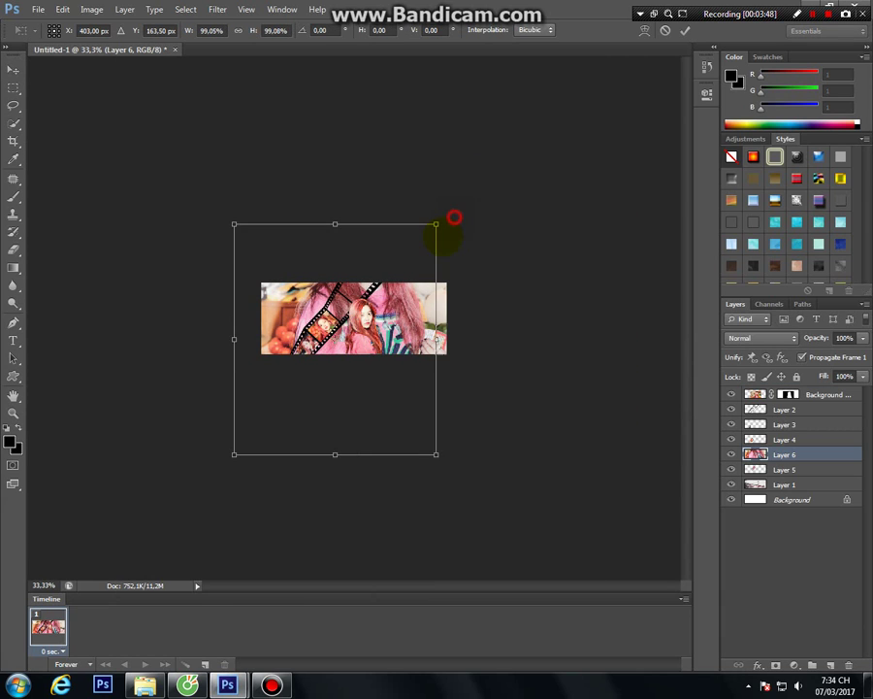
drag(234, 454, 333, 344)
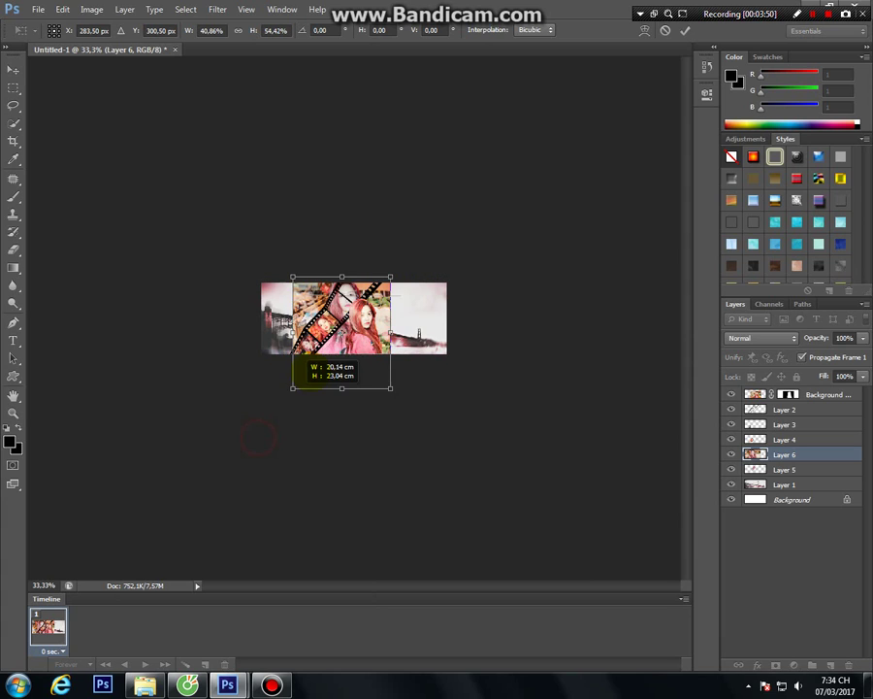
drag(425, 257, 383, 245)
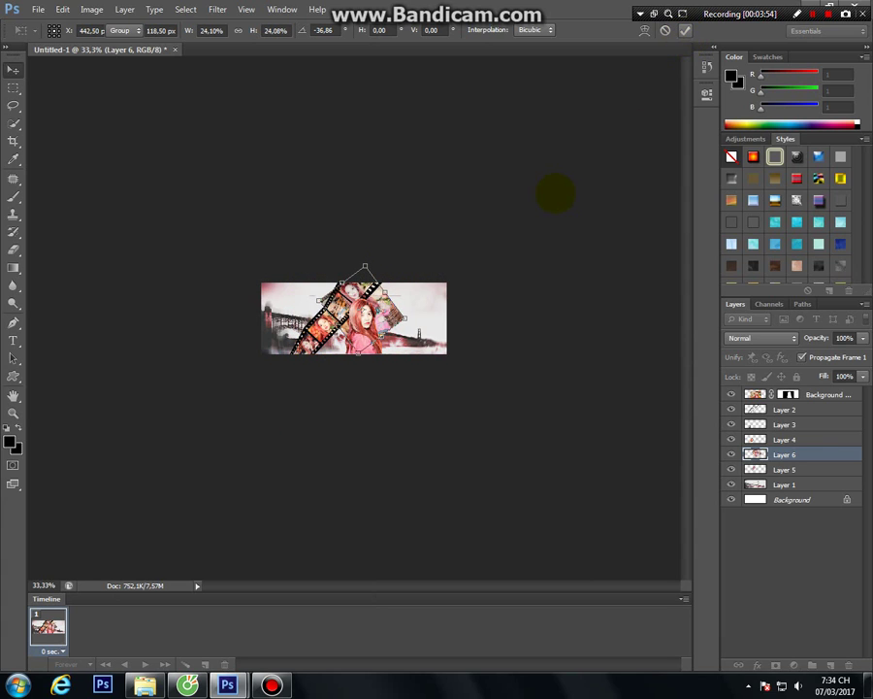
key(Return)
key(ctrl+plus)
key(ctrl+plus)
key(ctrl+plus)
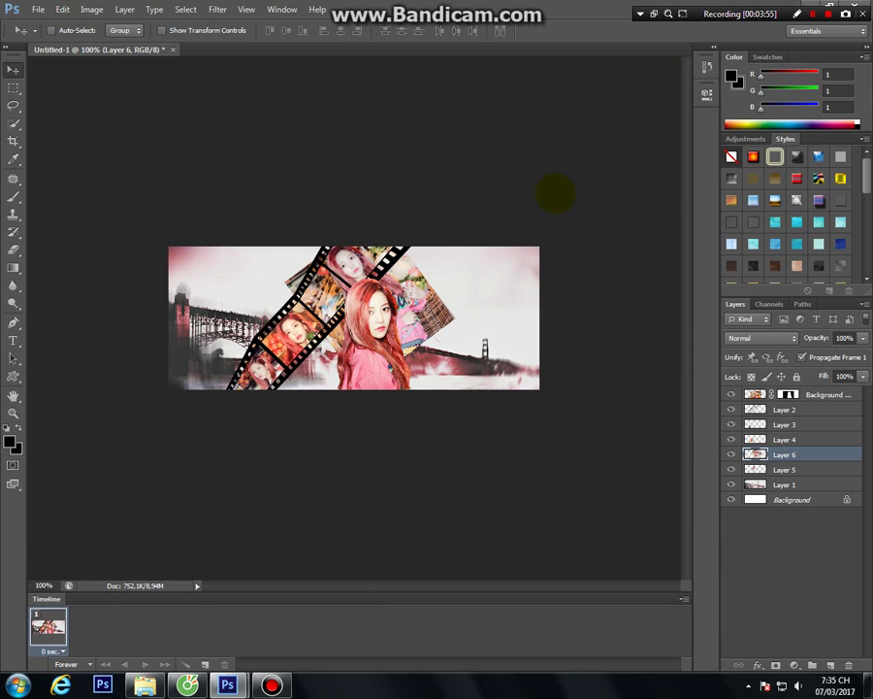
- Rescale Layer 6 to about 64% and move it right and down behind the girl
key(ctrl+t)
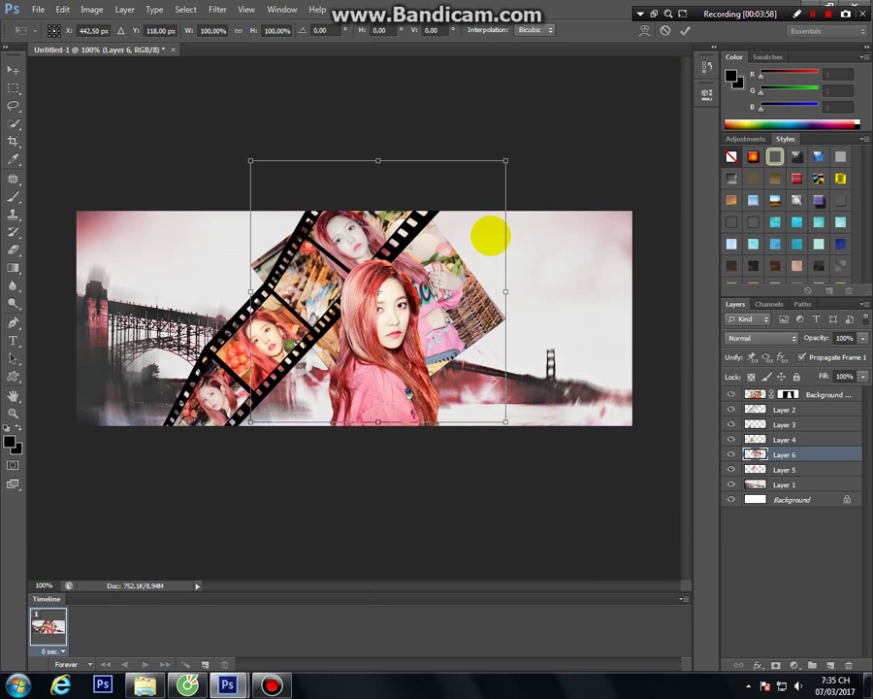
drag(506, 422, 439, 351)
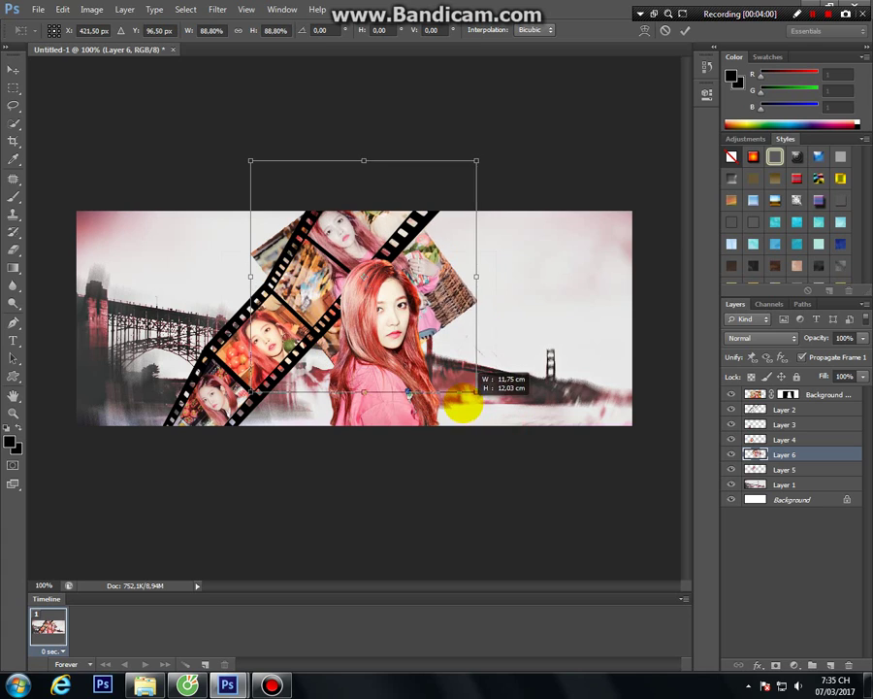
click(370, 232)
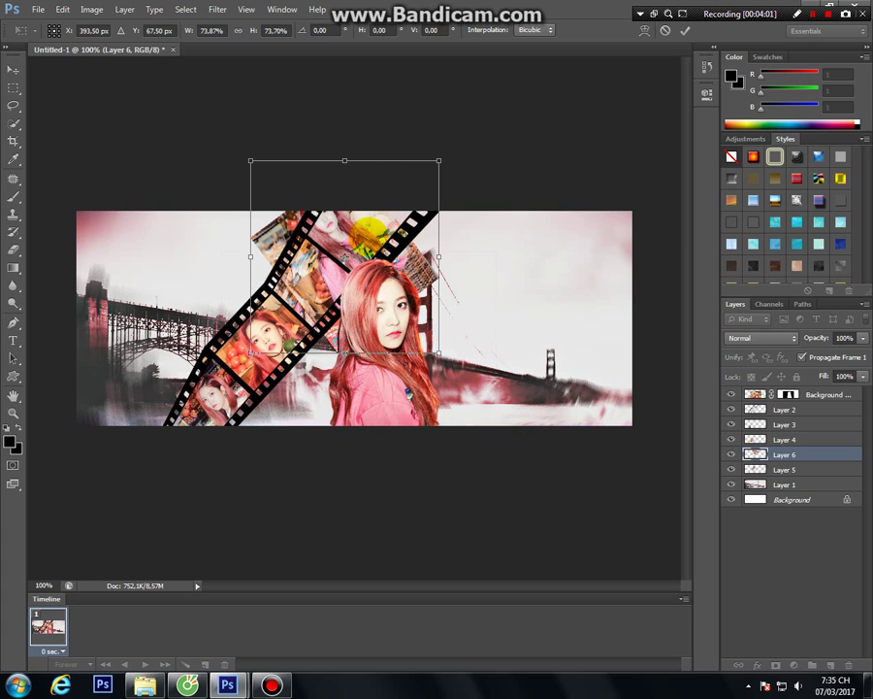
click(665, 30)
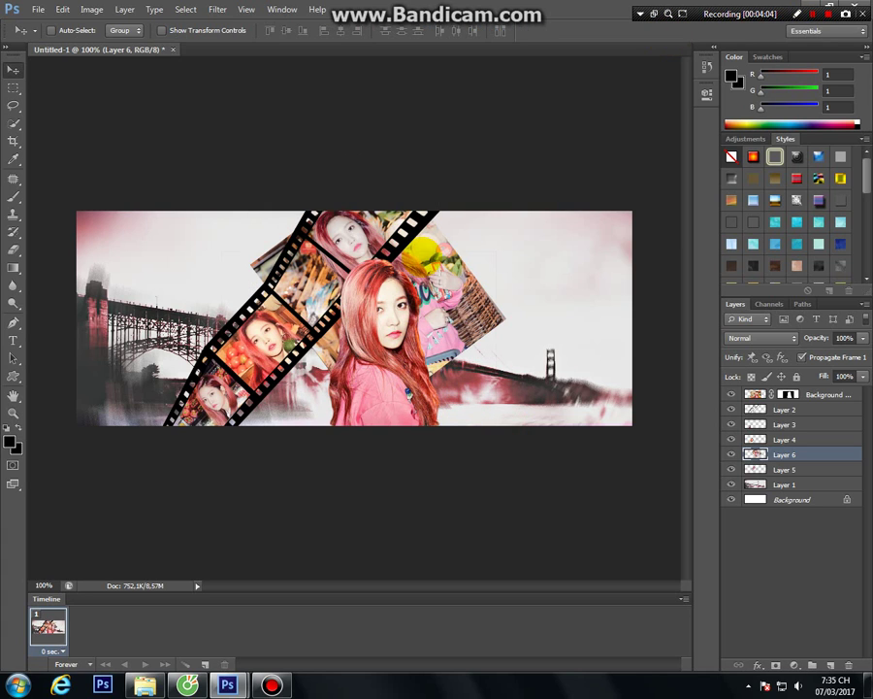
key(ctrl+t)
drag(506, 421, 393, 328)
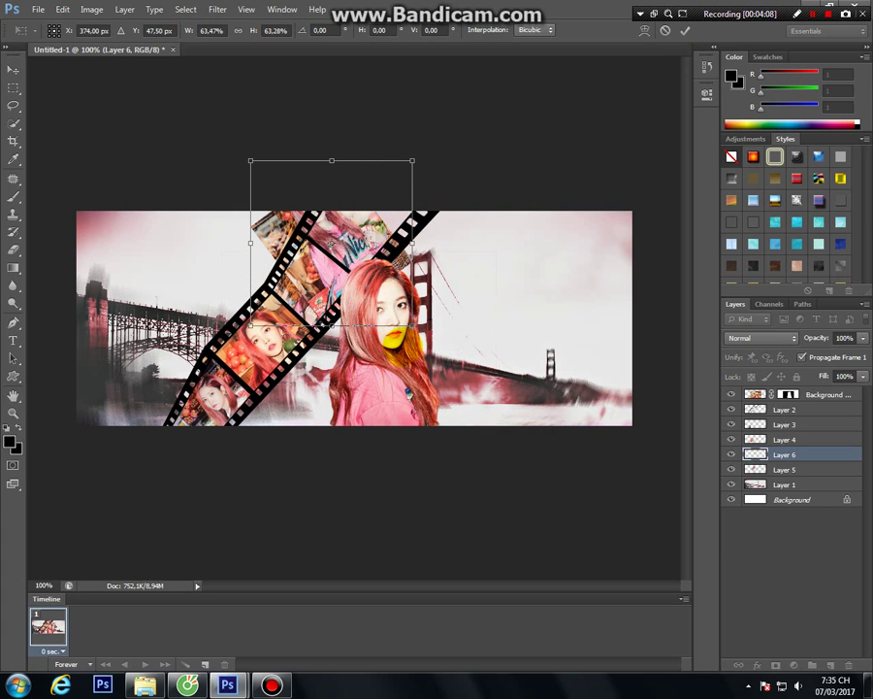
mouse_move(345, 208)
mouse_down()
mouse_move(370, 218)
mouse_move(388, 206)
mouse_up()
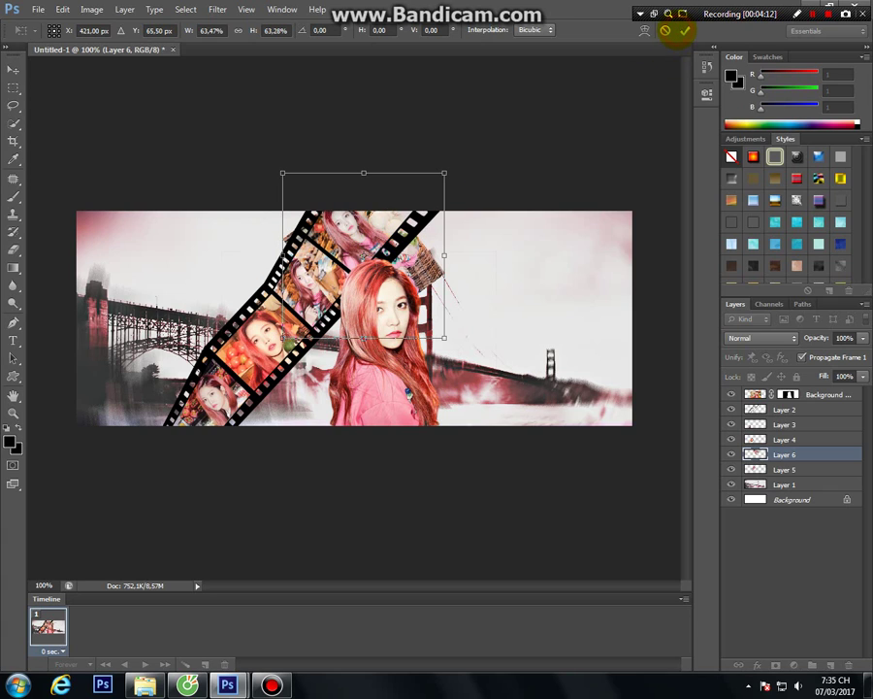
click(685, 30)
- Erase Layer 6's overflow, then return to the Move tool and deselect Layer 6
click(14, 249)
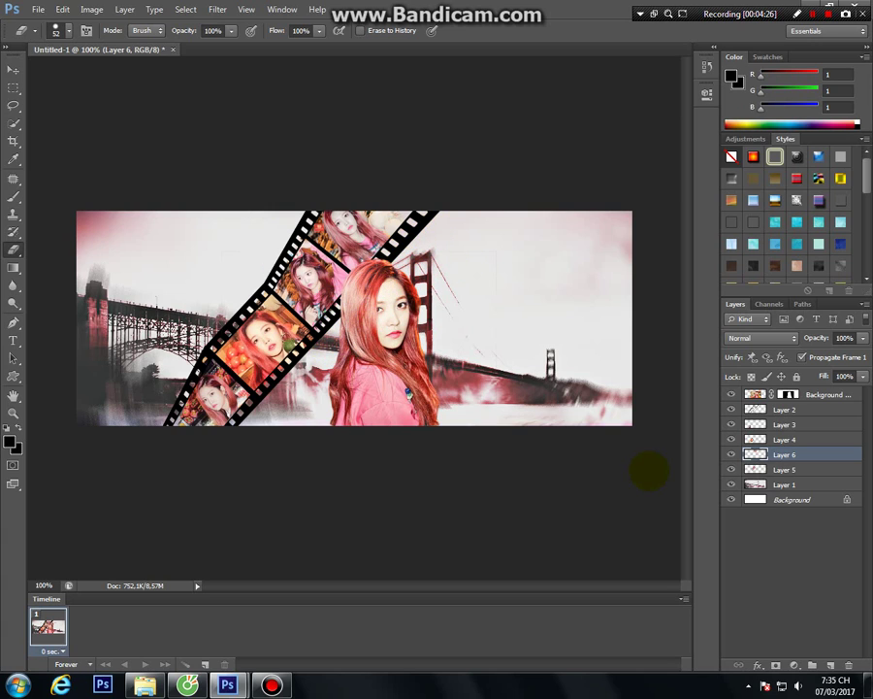
click(13, 69)
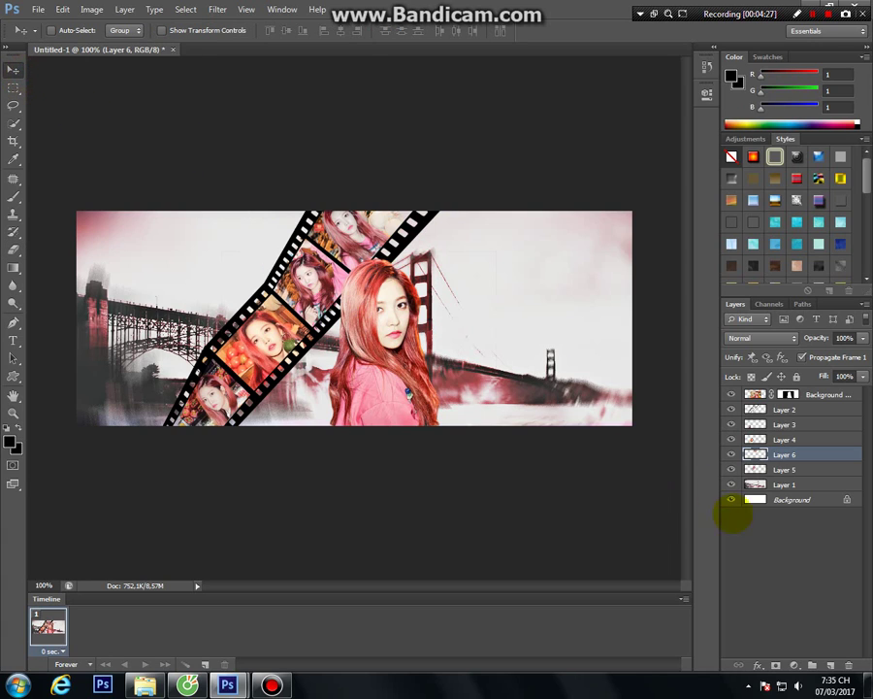
click(756, 546)
- Add a Black & White adjustment layer above Layer 2 so only the red-haired girl stays coloured
click(788, 410)
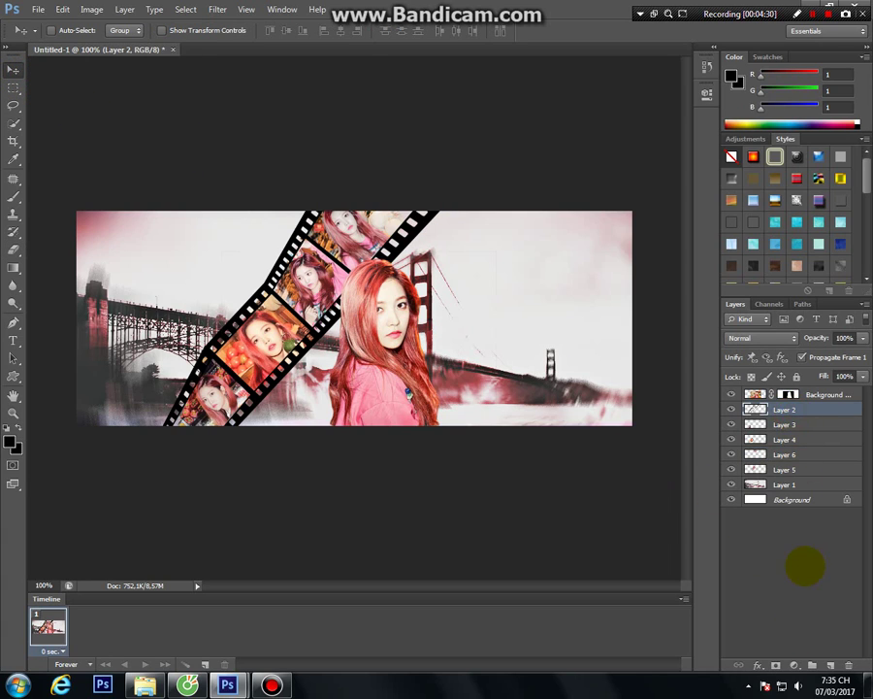
click(794, 664)
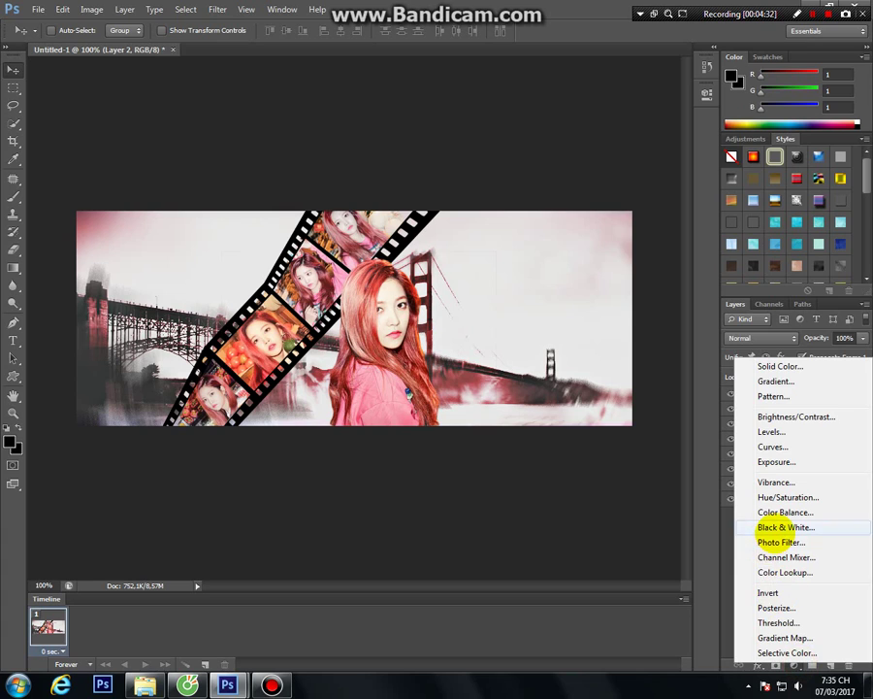
click(757, 523)
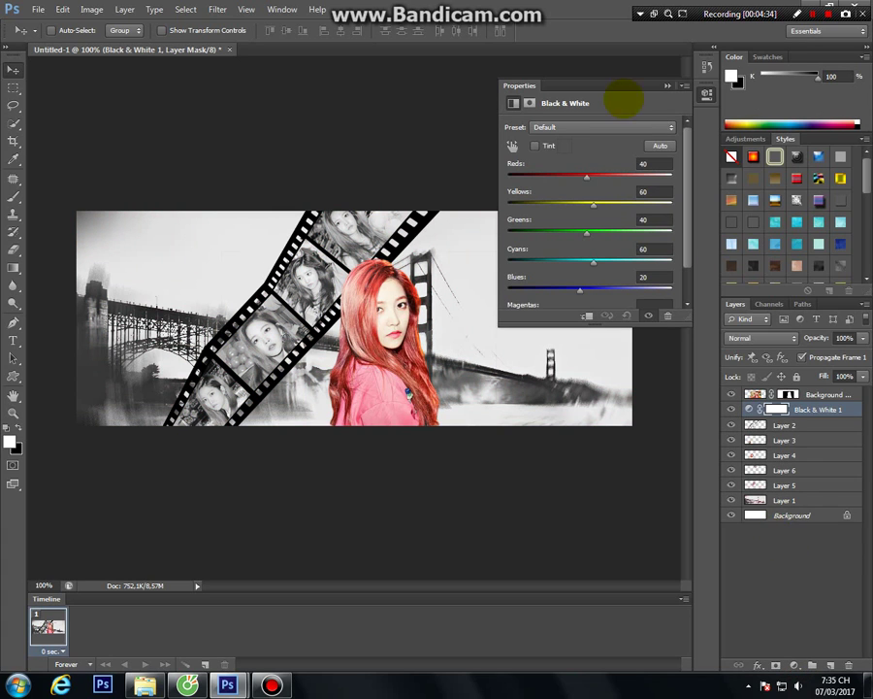
click(667, 85)
click(807, 550)
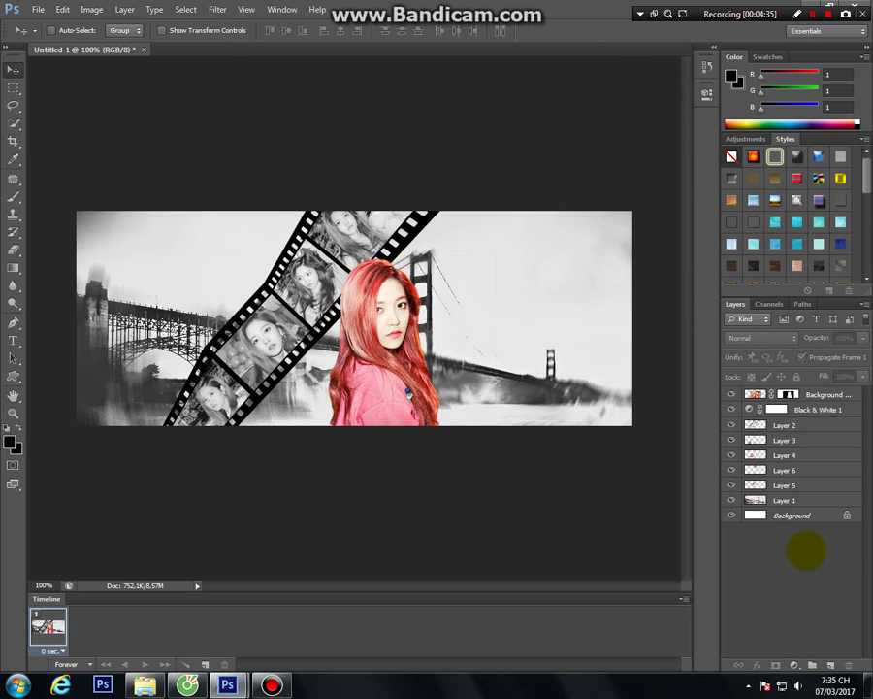
click(37, 10)
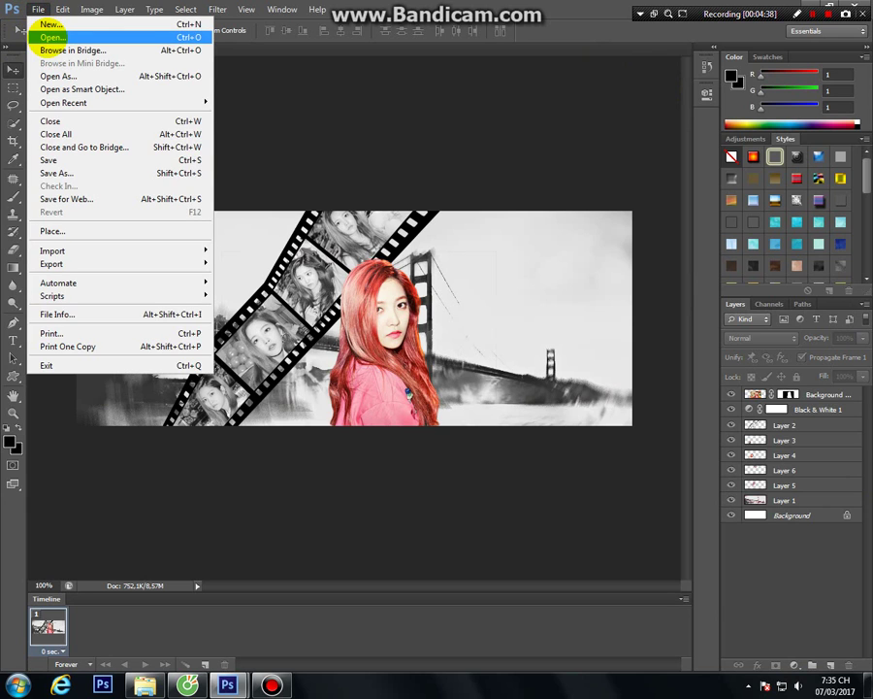
- Open 08_Texture_by_Sean-Ye(4).png and drag it into the banner as Layer 7
click(47, 37)
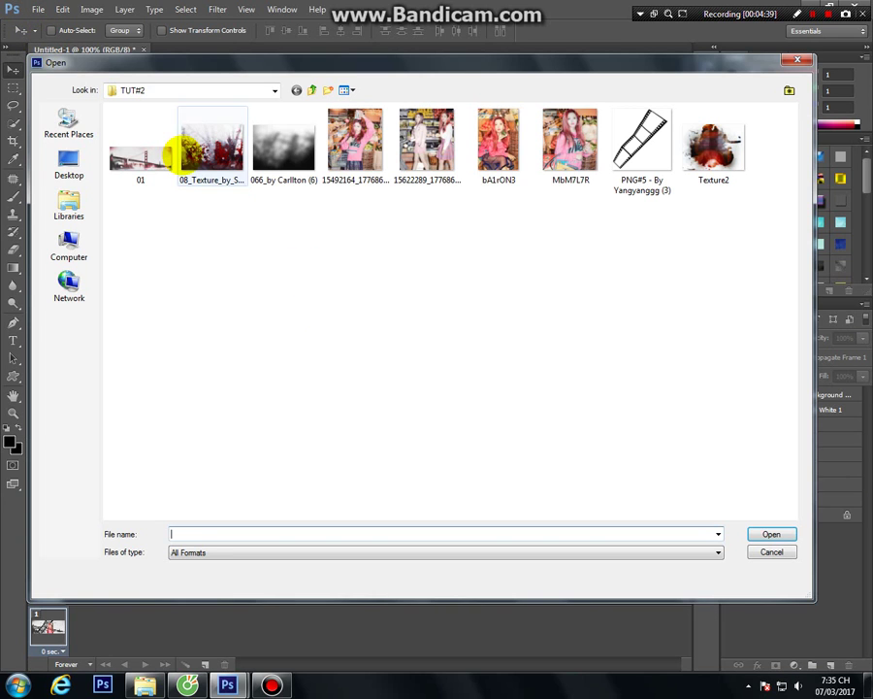
click(185, 148)
click(769, 534)
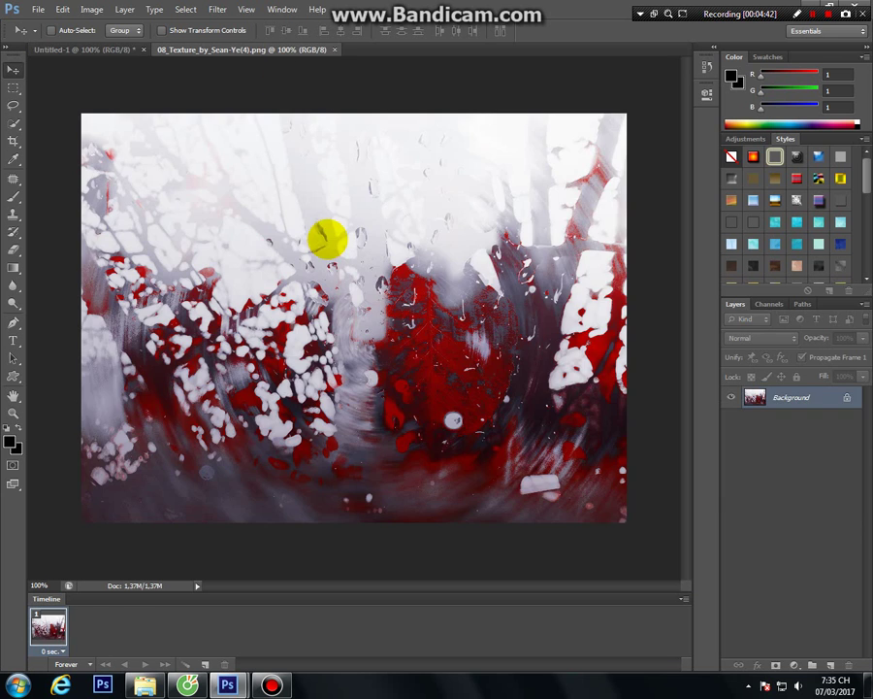
drag(267, 127, 250, 243)
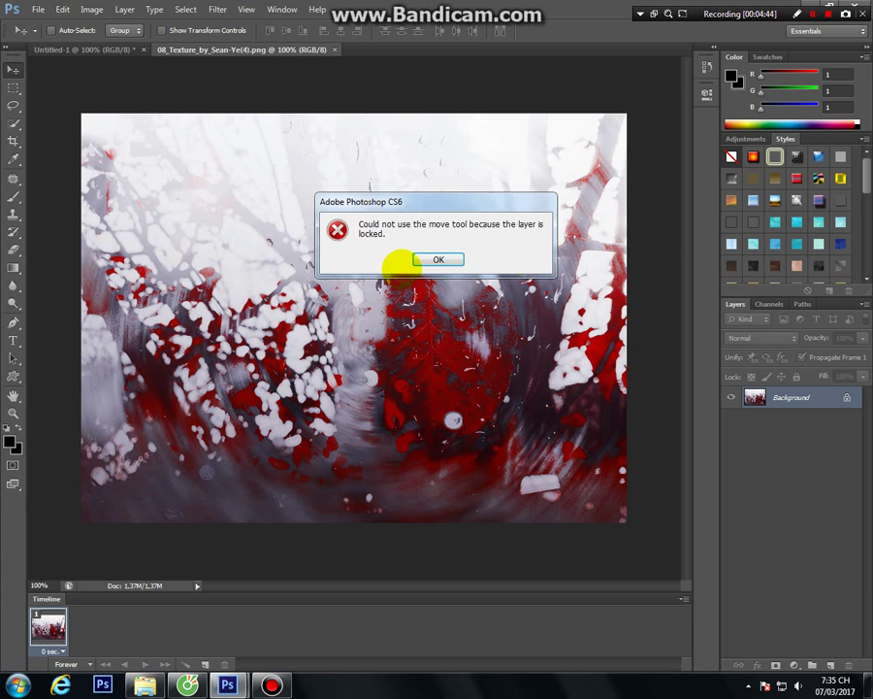
click(423, 262)
drag(250, 48, 200, 328)
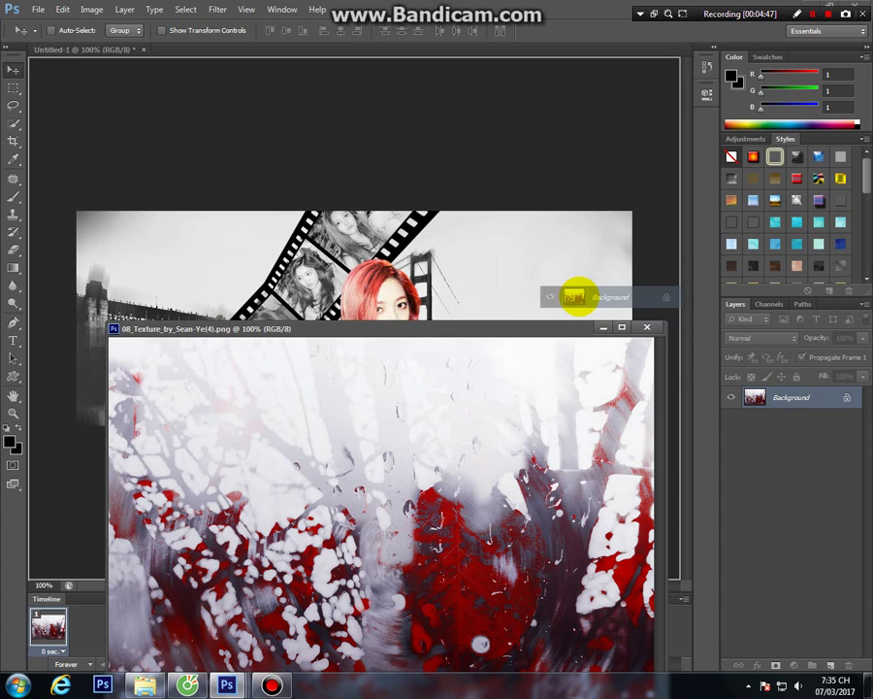
drag(755, 398, 577, 294)
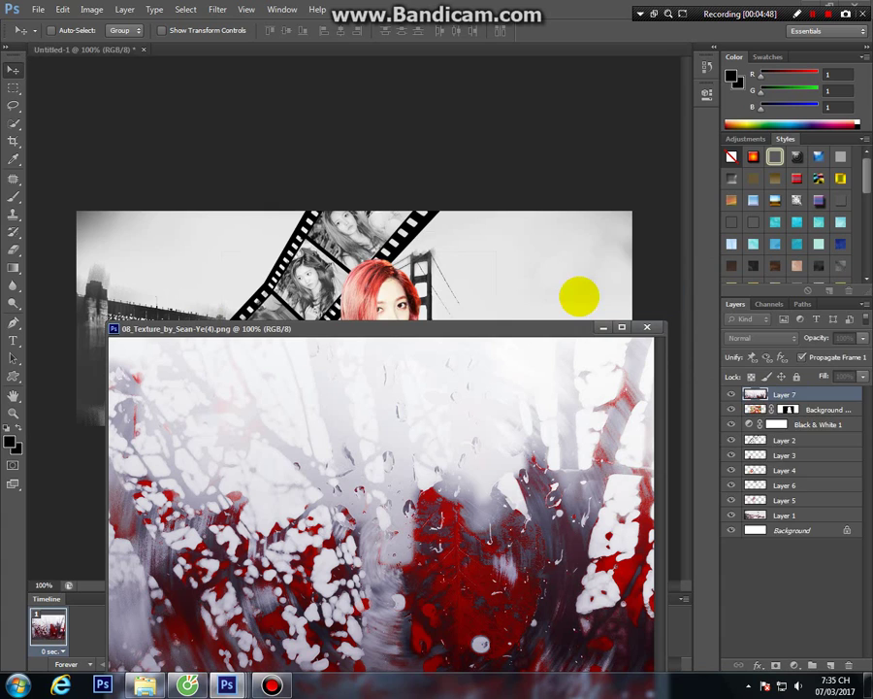
click(647, 327)
click(761, 338)
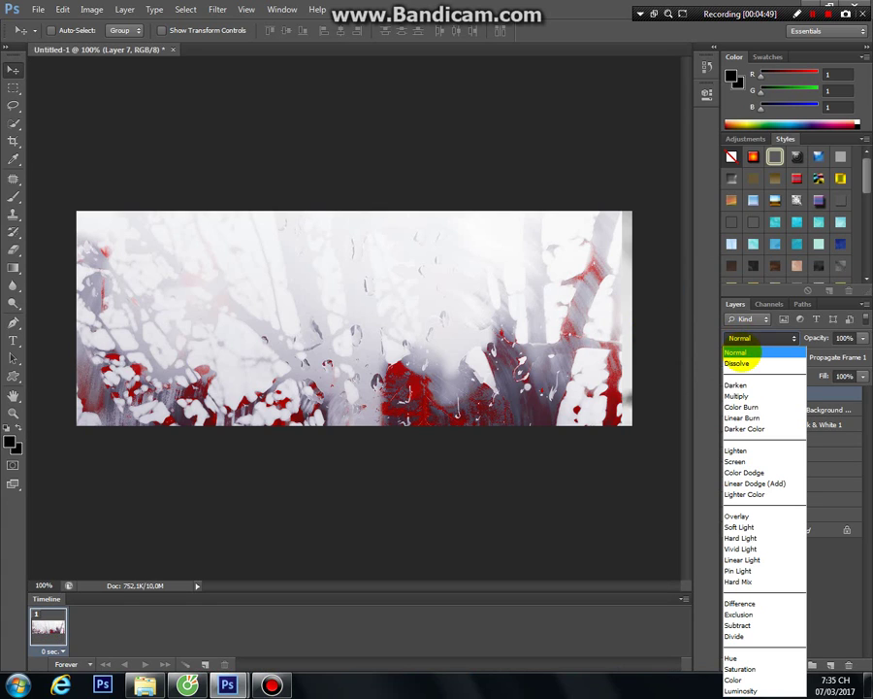
- Set Layer 7 to Multiply and move the girl's Background copy layer above it
click(754, 396)
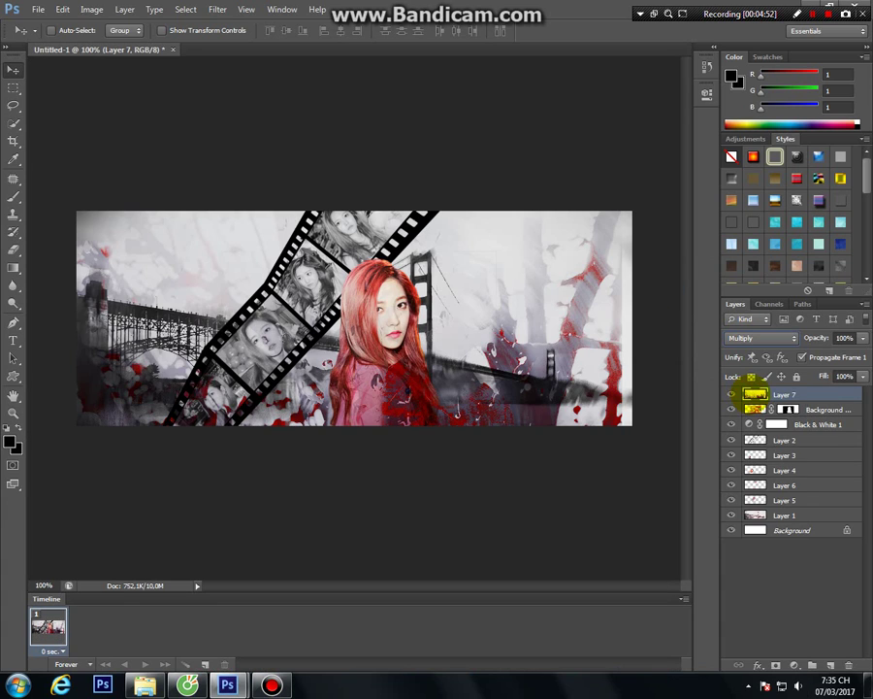
click(12, 250)
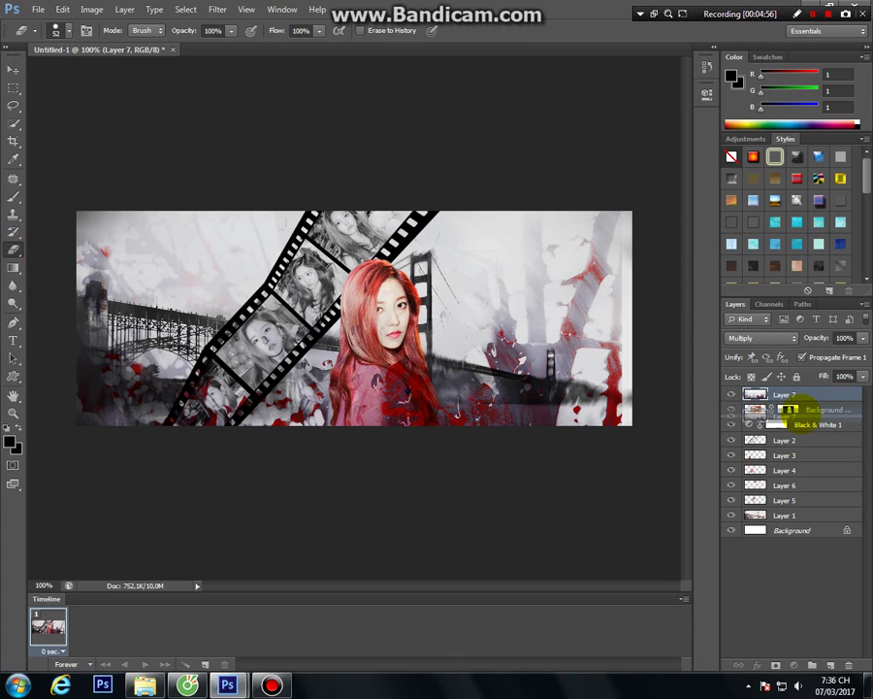
drag(791, 411, 781, 393)
click(253, 350)
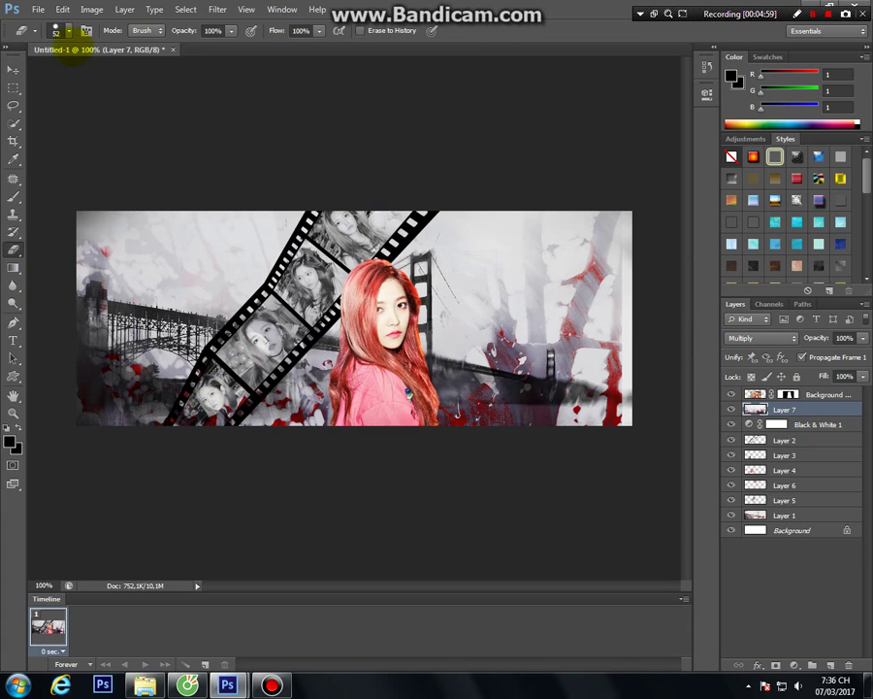
- With a soft 139 px eraser, remove red splatter over the film strip, bridge tower and left side
click(57, 29)
click(27, 136)
drag(64, 70, 100, 70)
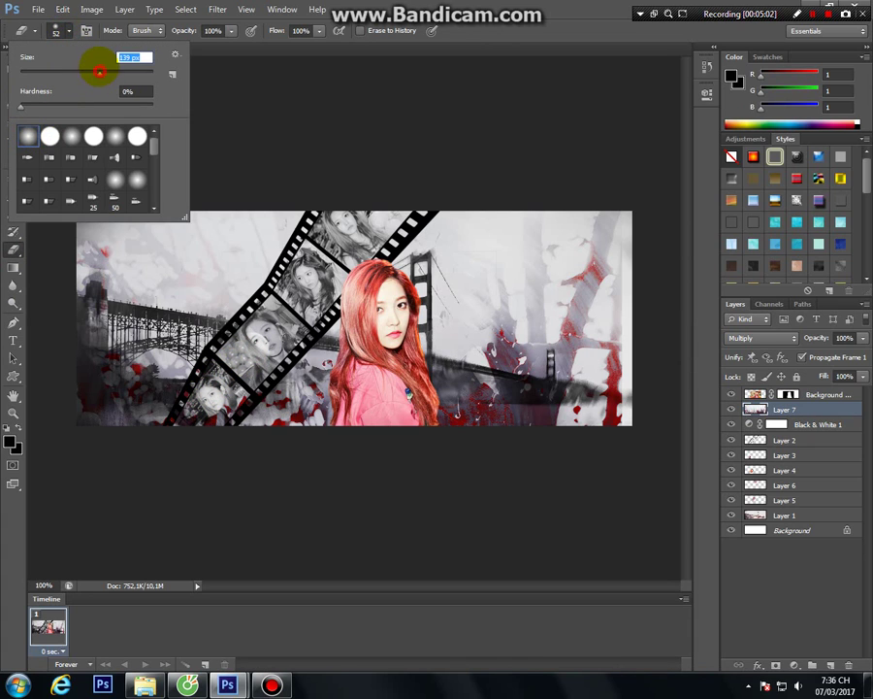
click(58, 29)
click(185, 359)
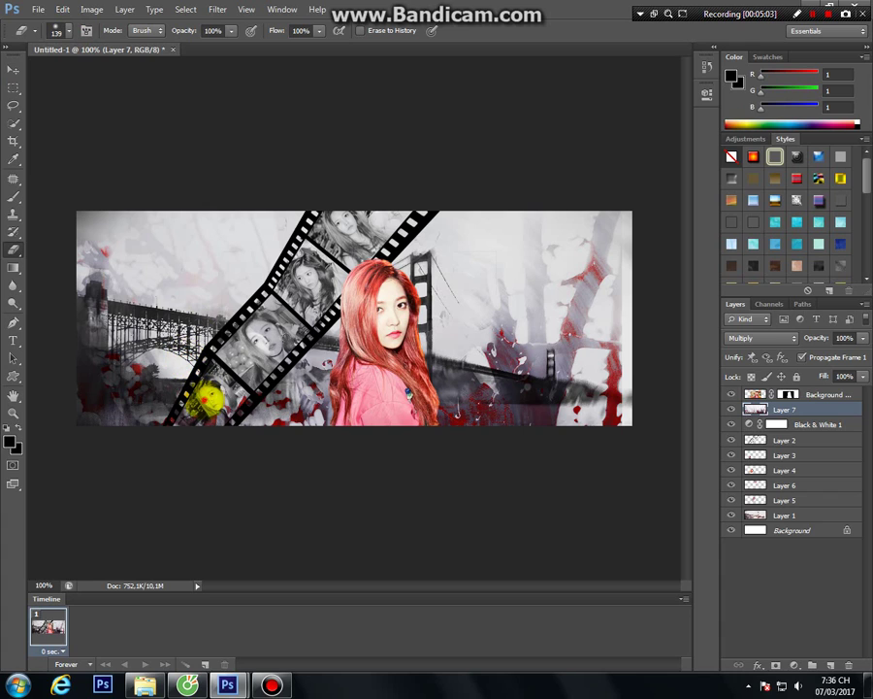
drag(206, 396, 242, 368)
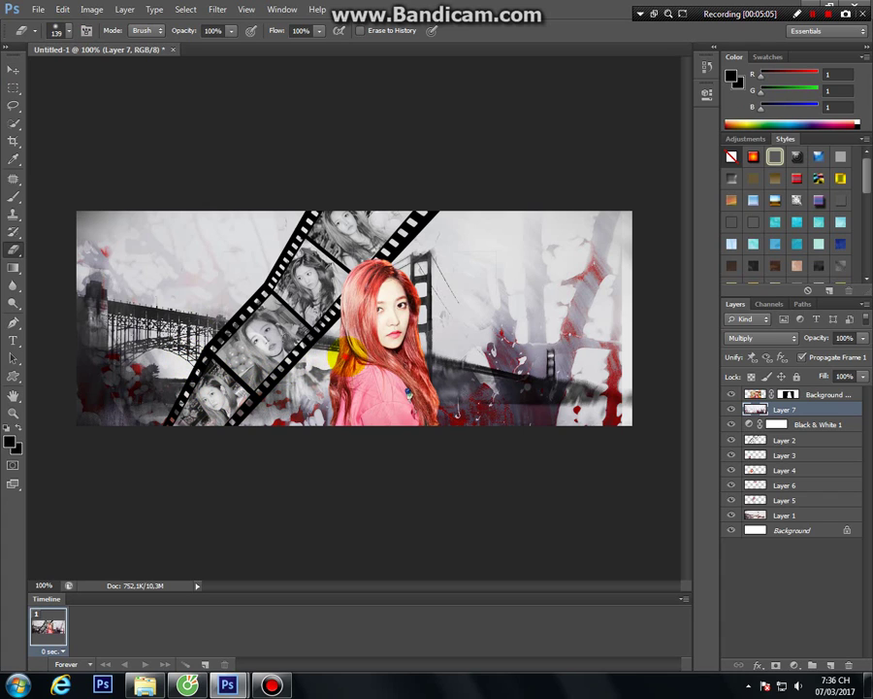
click(483, 333)
drag(505, 331, 462, 393)
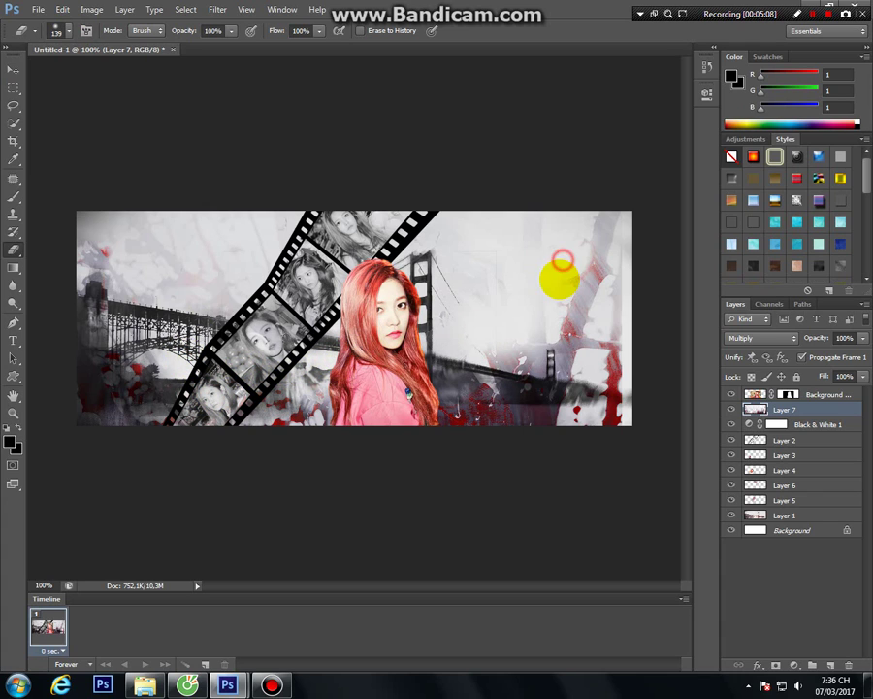
mouse_move(106, 273)
mouse_down()
mouse_move(143, 364)
mouse_move(199, 307)
mouse_up()
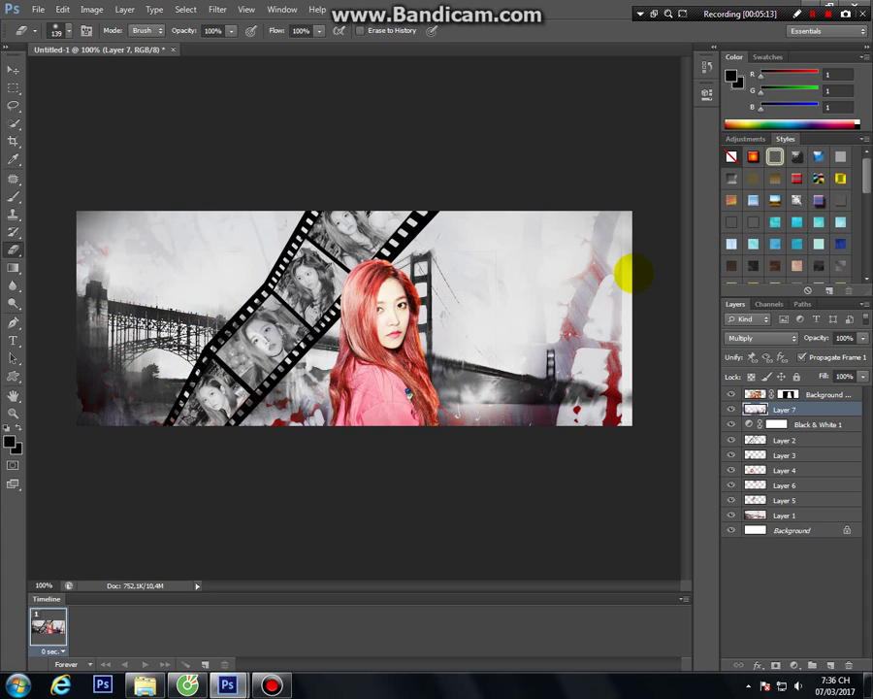
- Scale the red texture Layer 7 up to 102% to cover the banner
key(ctrl+t)
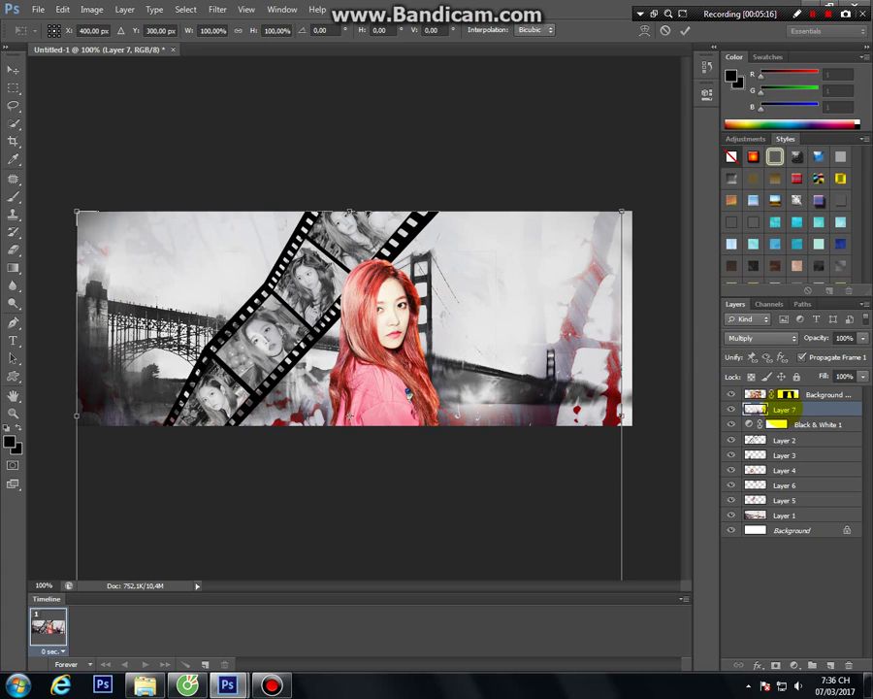
drag(621, 212, 633, 204)
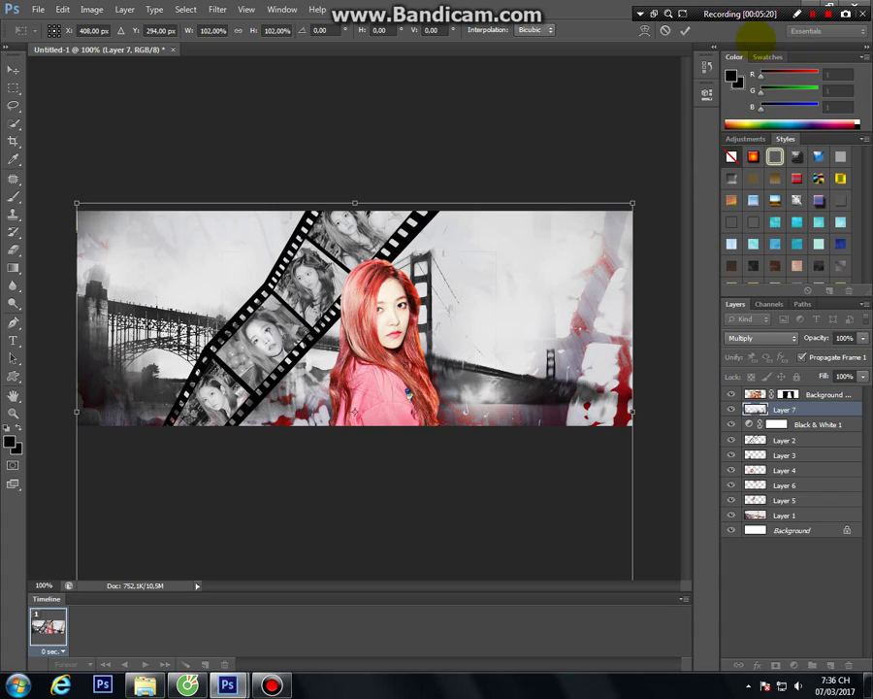
click(685, 30)
key(e)
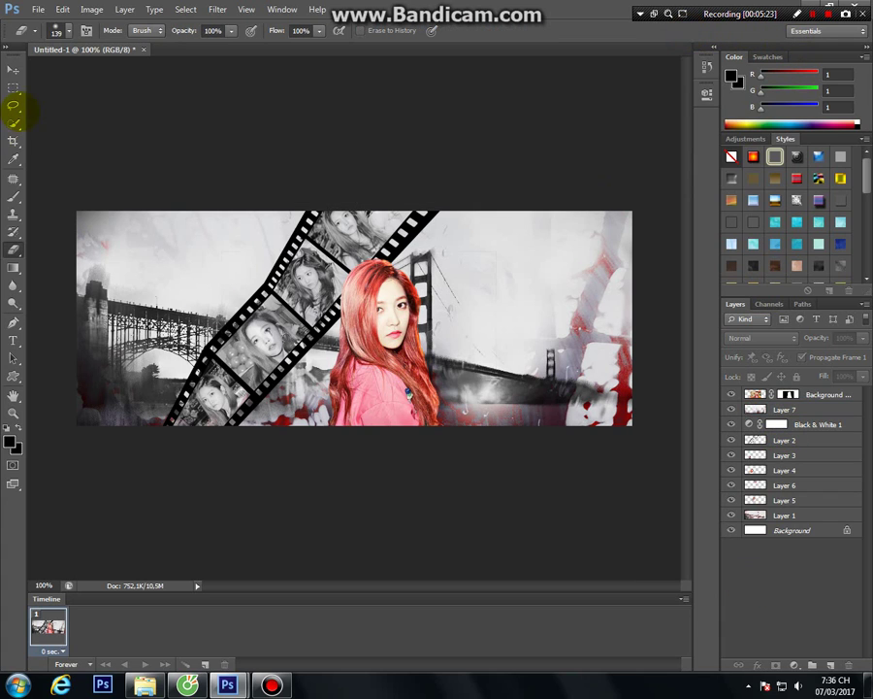
click(13, 70)
click(37, 9)
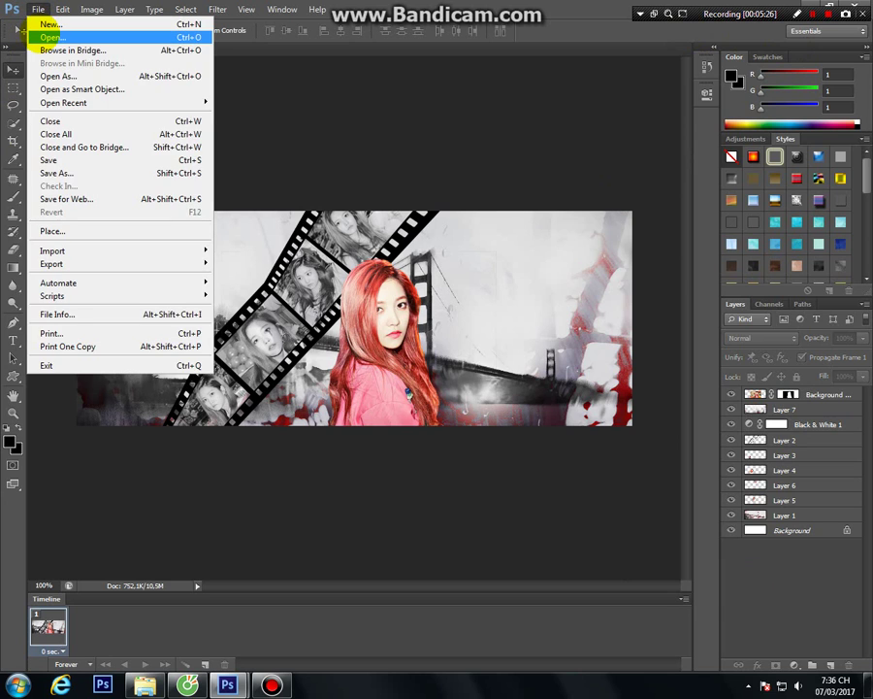
- Add 066_by Carllton (6).jpg to the banner as Layer 8 in Screen mode, shifted upward
click(48, 33)
click(284, 145)
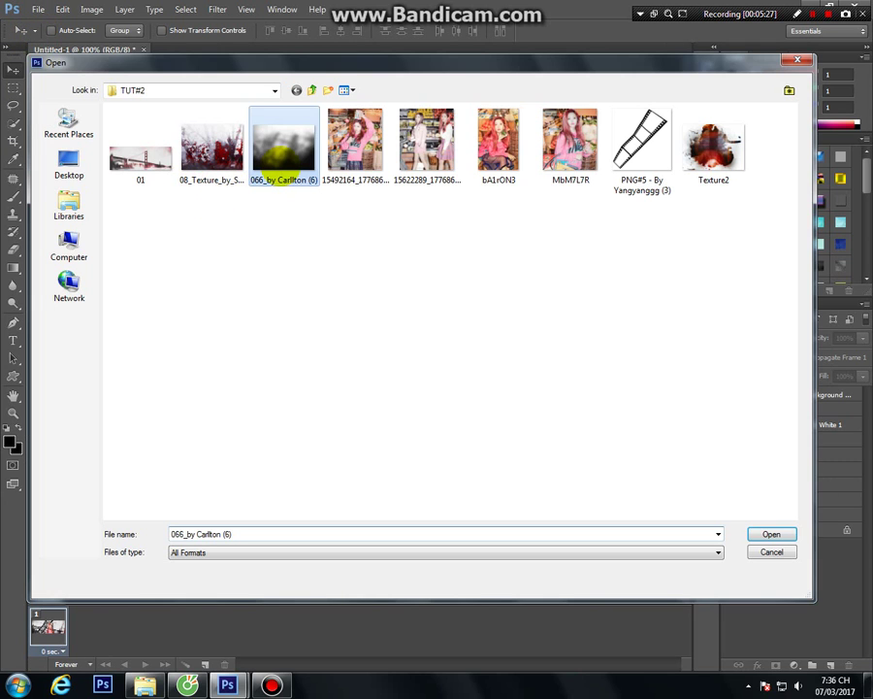
click(771, 532)
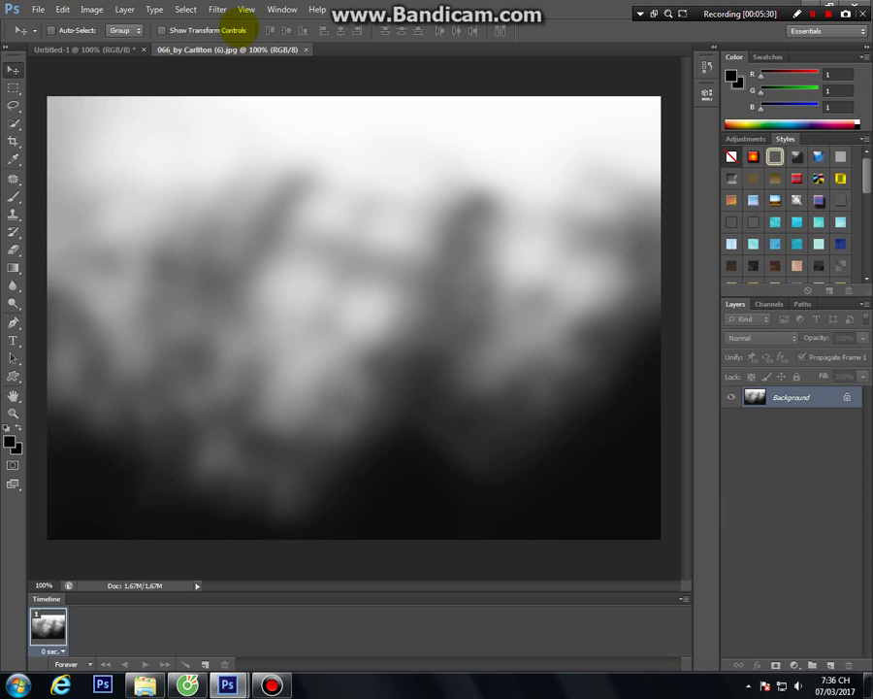
drag(233, 50, 454, 337)
drag(781, 397, 626, 286)
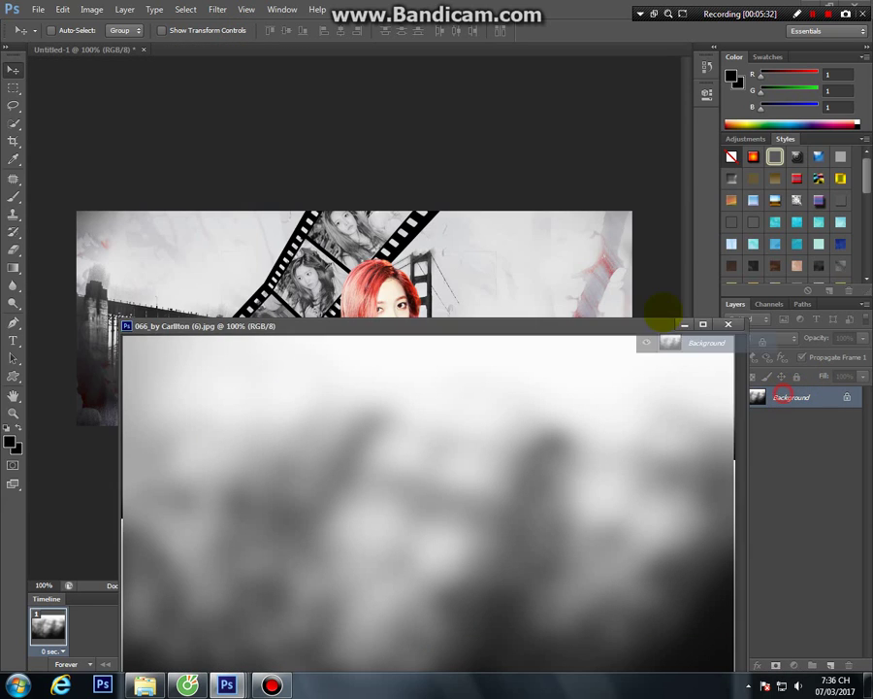
click(730, 325)
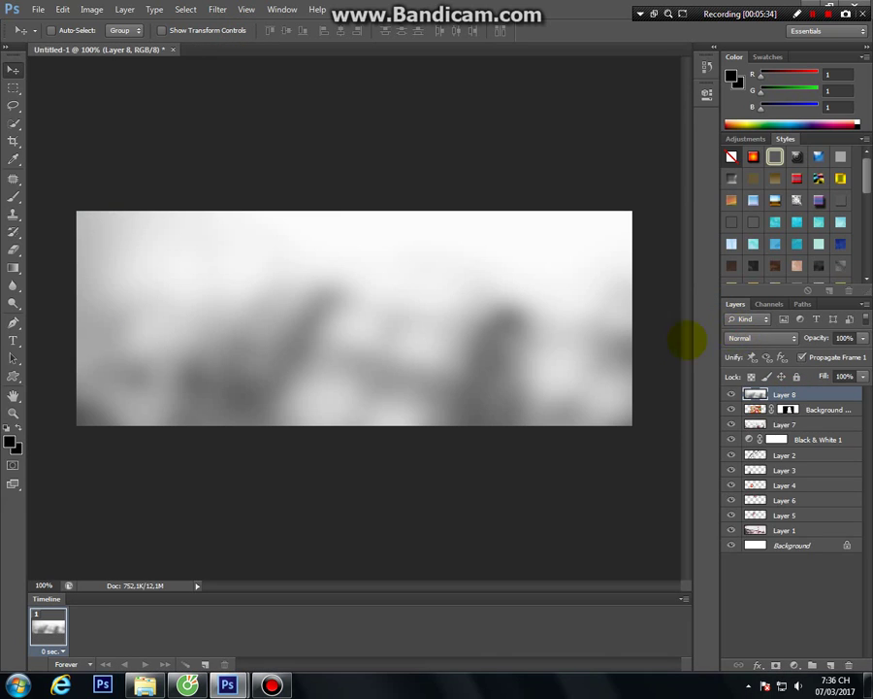
click(762, 338)
click(737, 461)
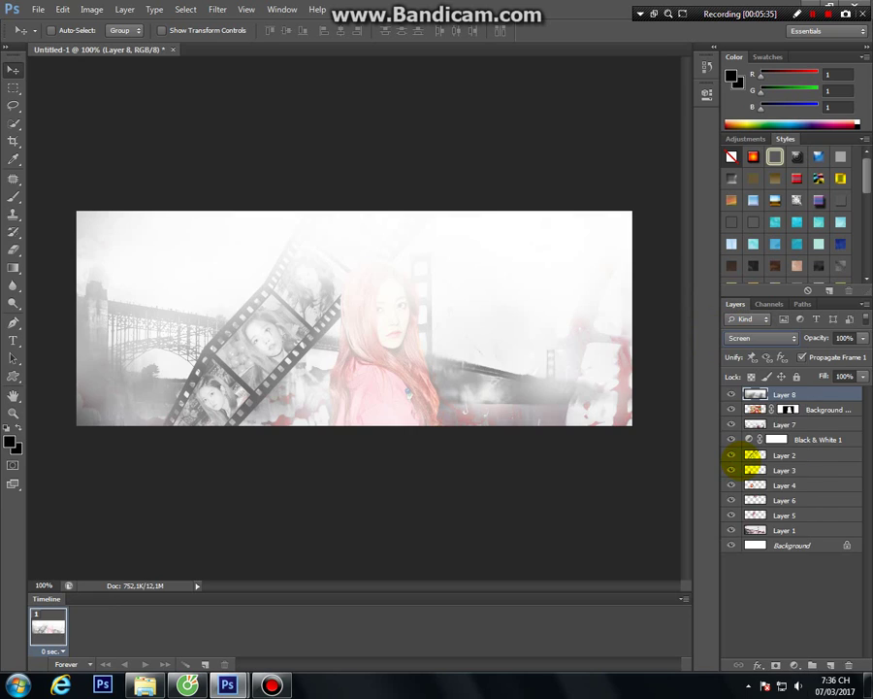
drag(428, 299, 432, 239)
- Erase Layer 8's haze from the girl's face, the bridge to her right and the upper-right area
click(18, 248)
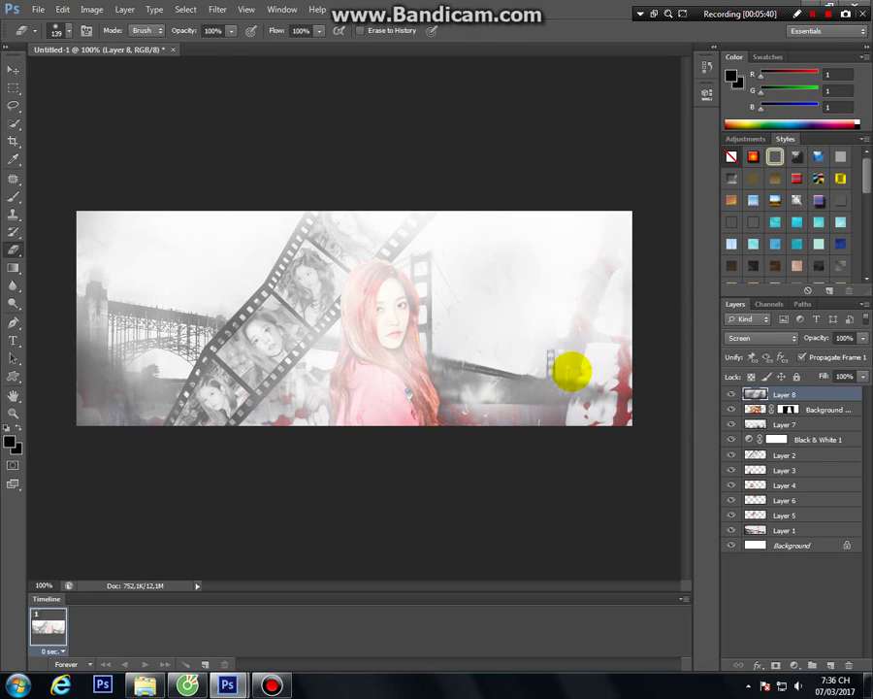
mouse_move(437, 322)
mouse_down()
mouse_move(327, 281)
mouse_move(238, 357)
mouse_move(189, 364)
mouse_move(136, 275)
mouse_up()
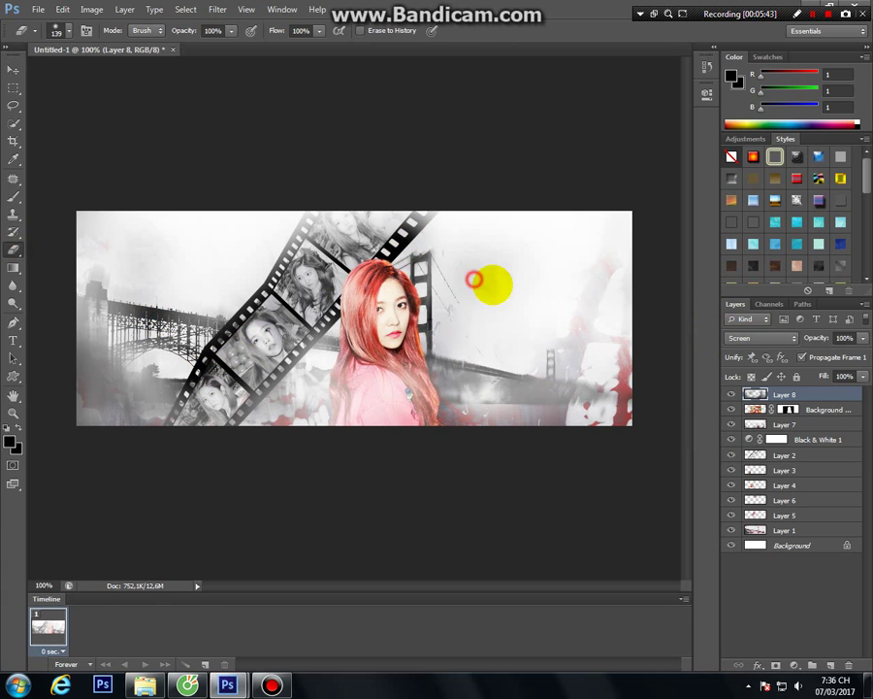
mouse_move(549, 330)
mouse_down()
mouse_move(512, 357)
mouse_move(424, 387)
mouse_move(321, 379)
mouse_move(342, 363)
mouse_move(352, 375)
mouse_move(391, 325)
mouse_move(464, 288)
mouse_up()
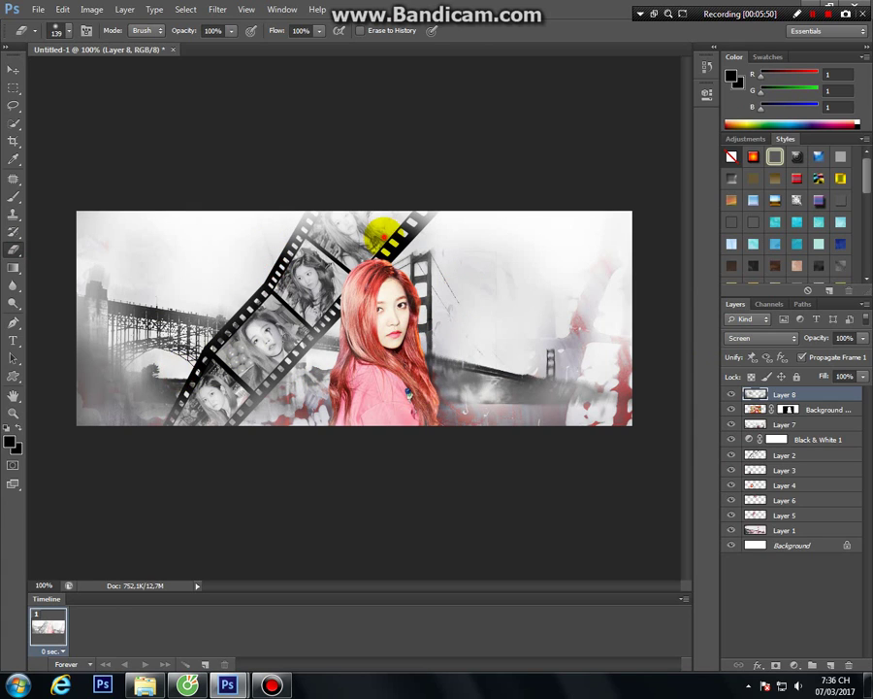
mouse_move(454, 238)
mouse_down()
mouse_move(516, 245)
mouse_move(596, 309)
mouse_up()
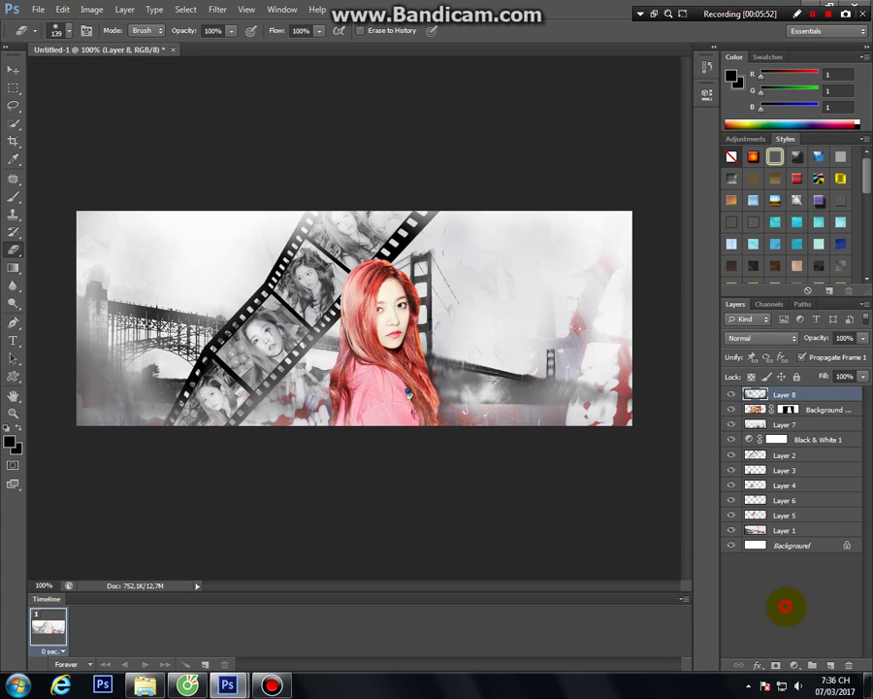
click(784, 607)
click(13, 68)
- Open Texture2.png, drag it into the banner as Layer 9, and shift it left
click(37, 10)
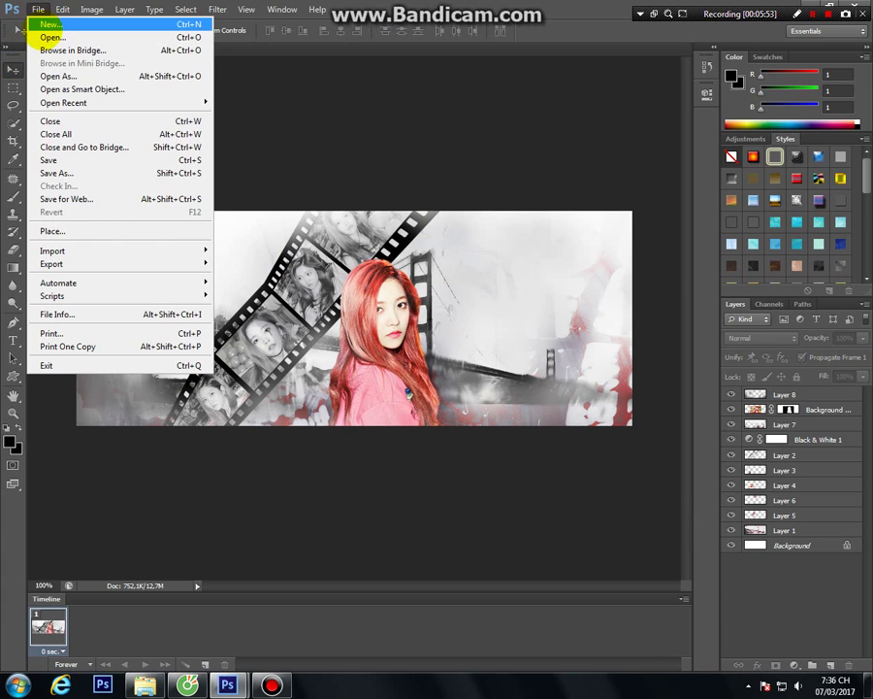
click(39, 35)
click(718, 155)
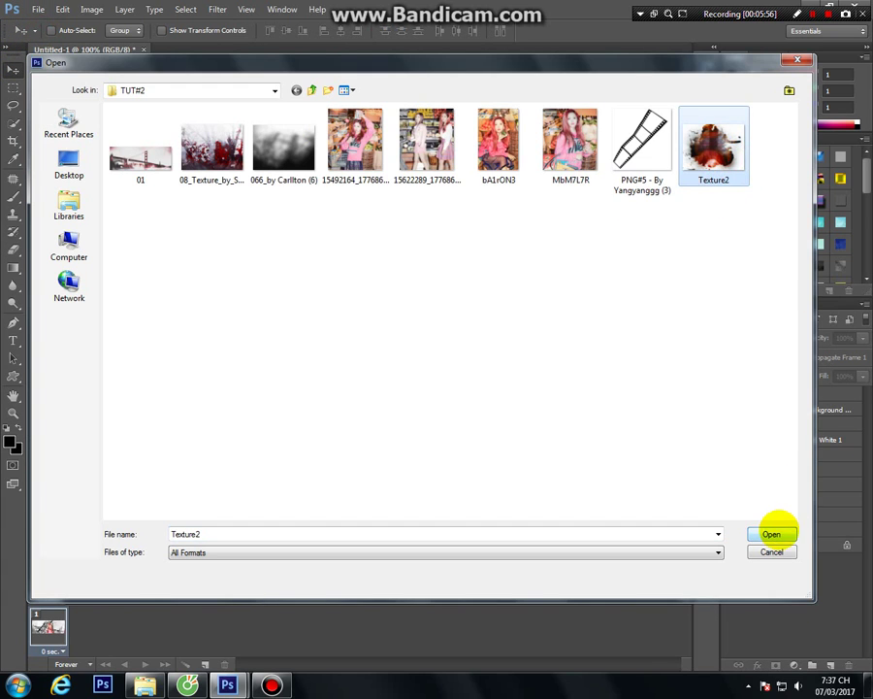
click(770, 534)
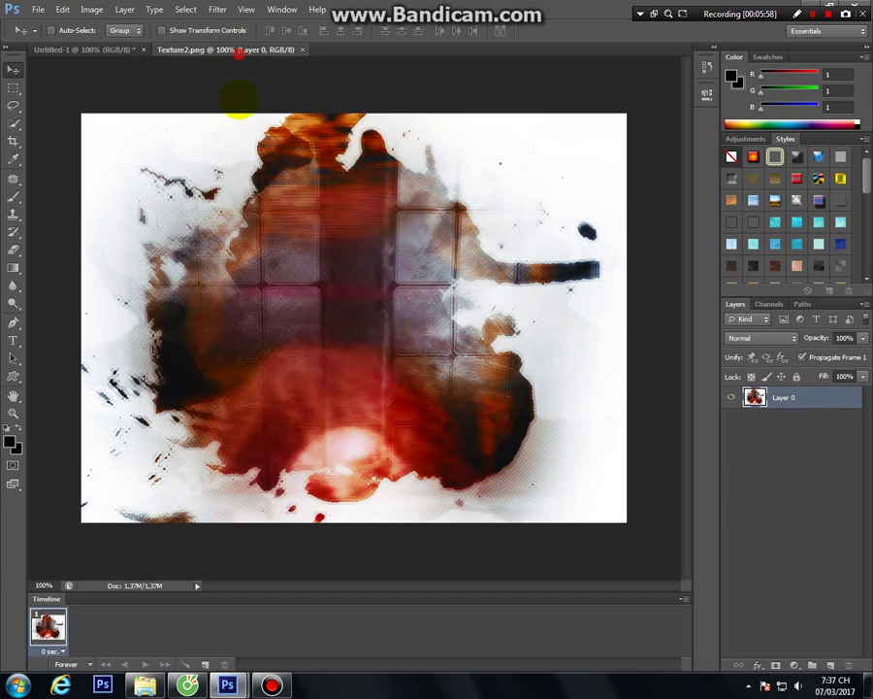
drag(239, 50, 223, 369)
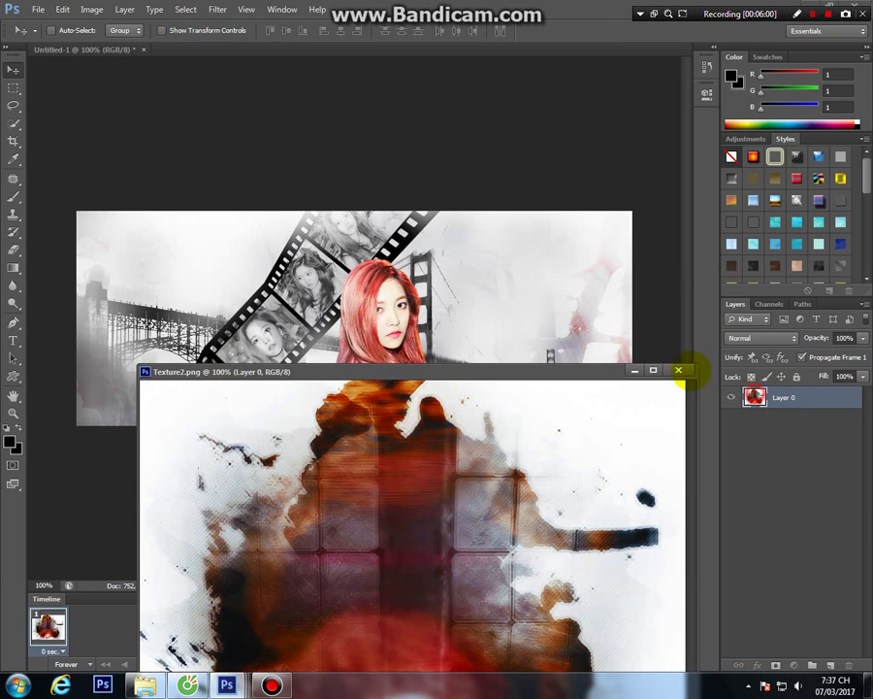
drag(755, 397, 560, 310)
click(677, 370)
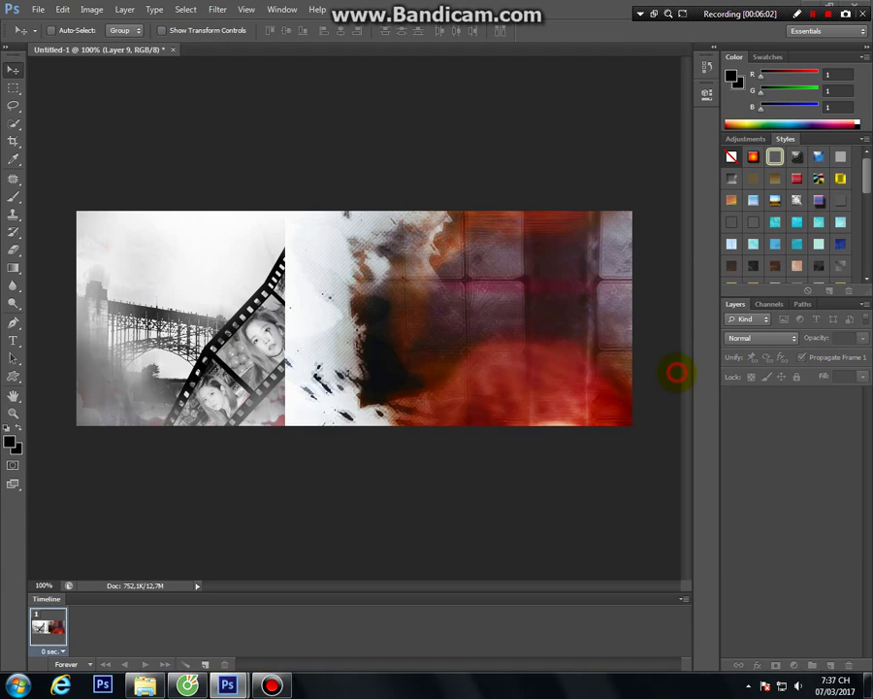
mouse_move(498, 295)
mouse_down()
mouse_move(298, 303)
mouse_move(301, 324)
mouse_up()
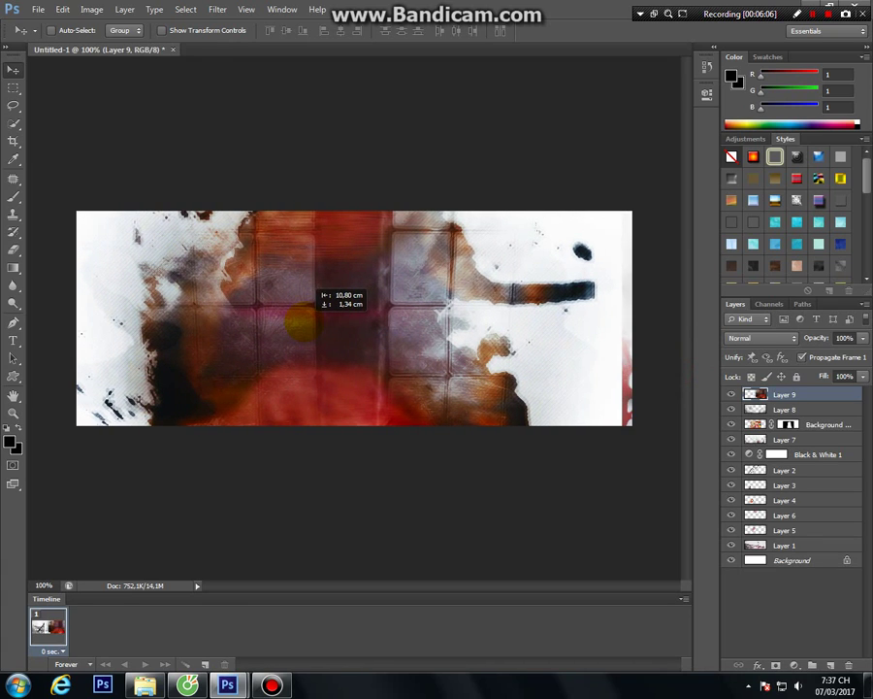
- Enlarge Layer 9 to about 102% to fill the banner and blend it with Lighten
key(ctrl+t)
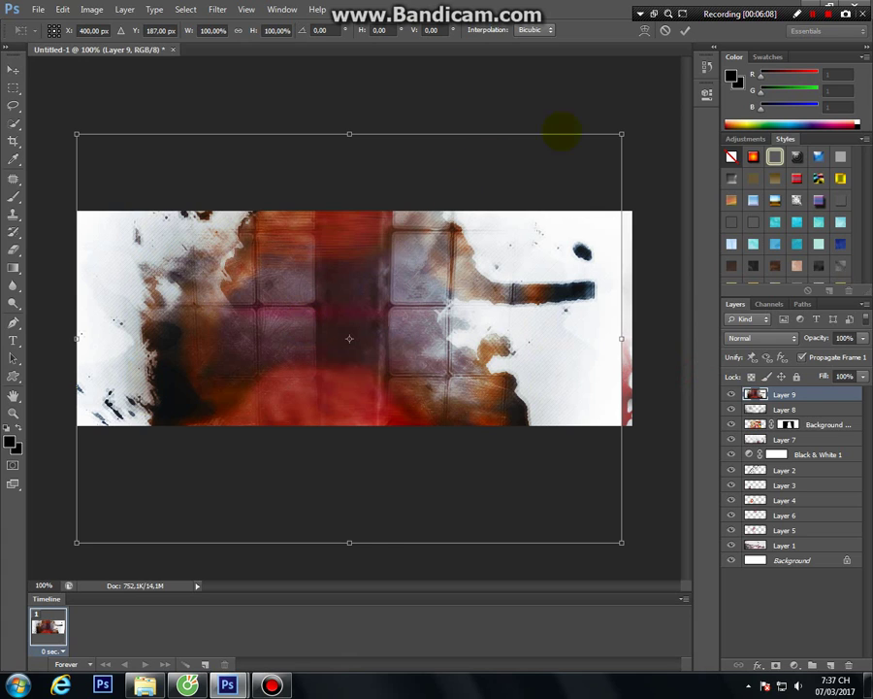
drag(621, 133, 632, 126)
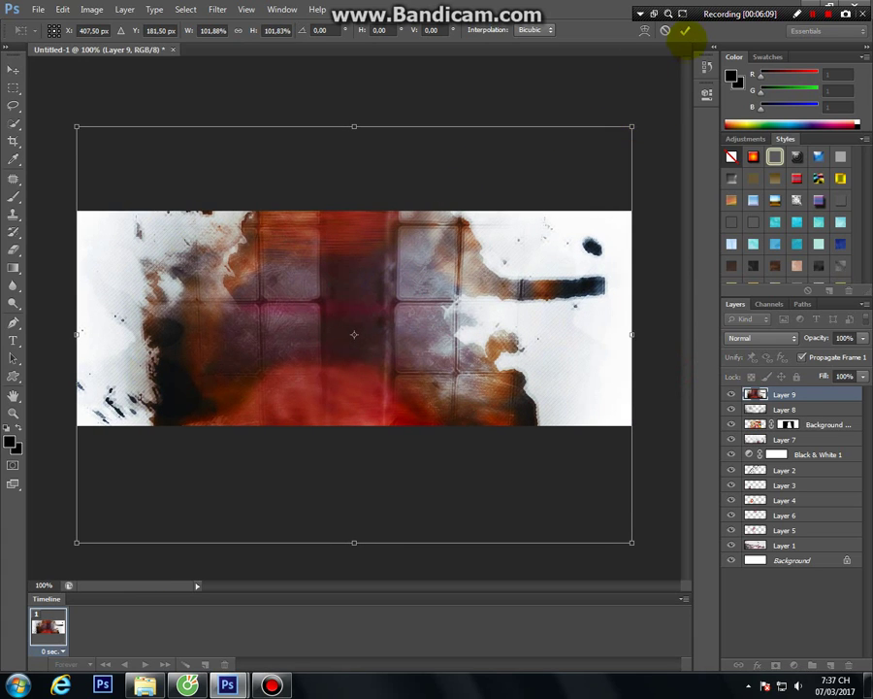
click(687, 32)
click(765, 339)
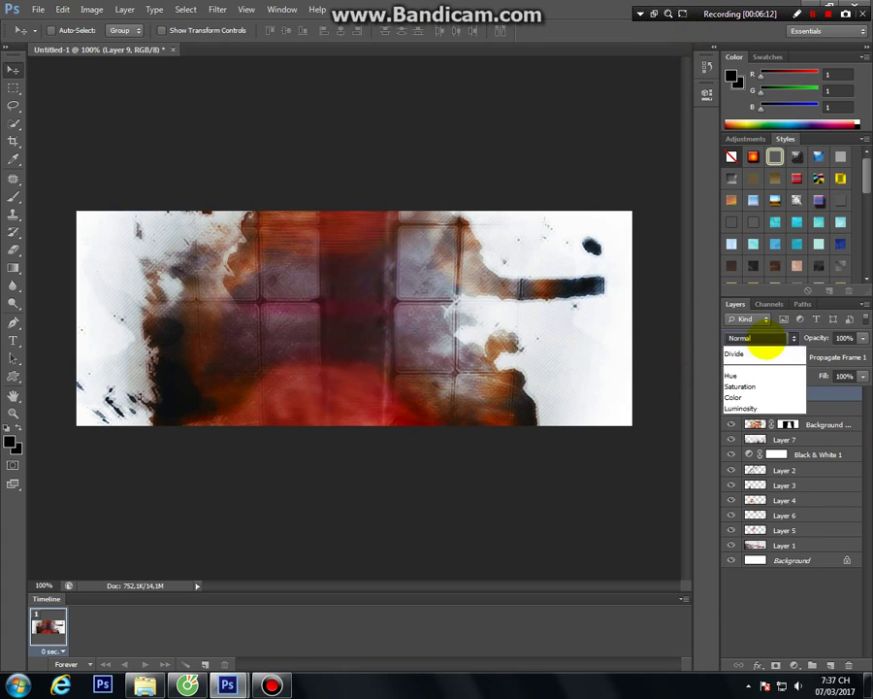
click(749, 450)
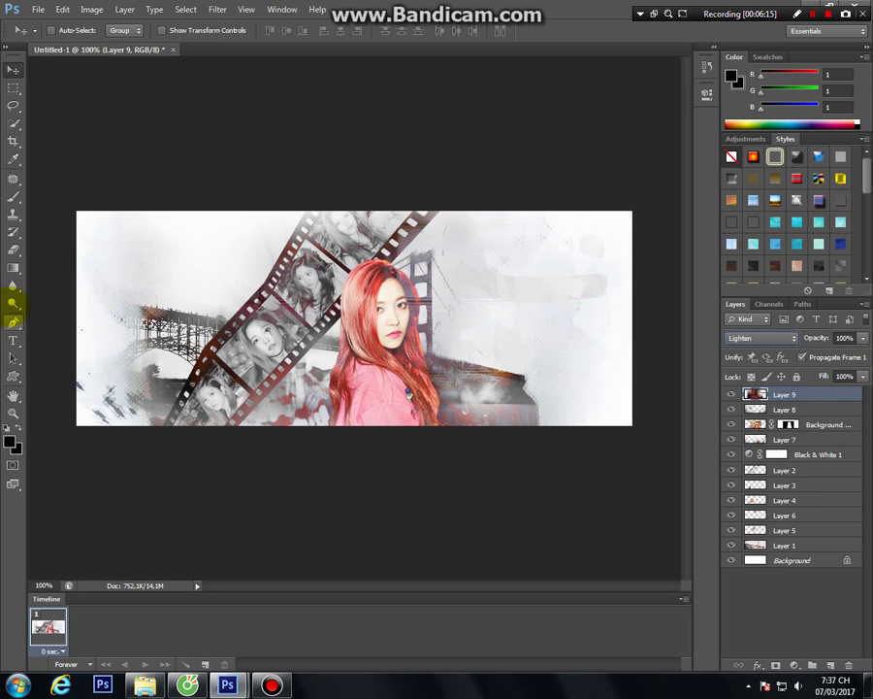
click(13, 249)
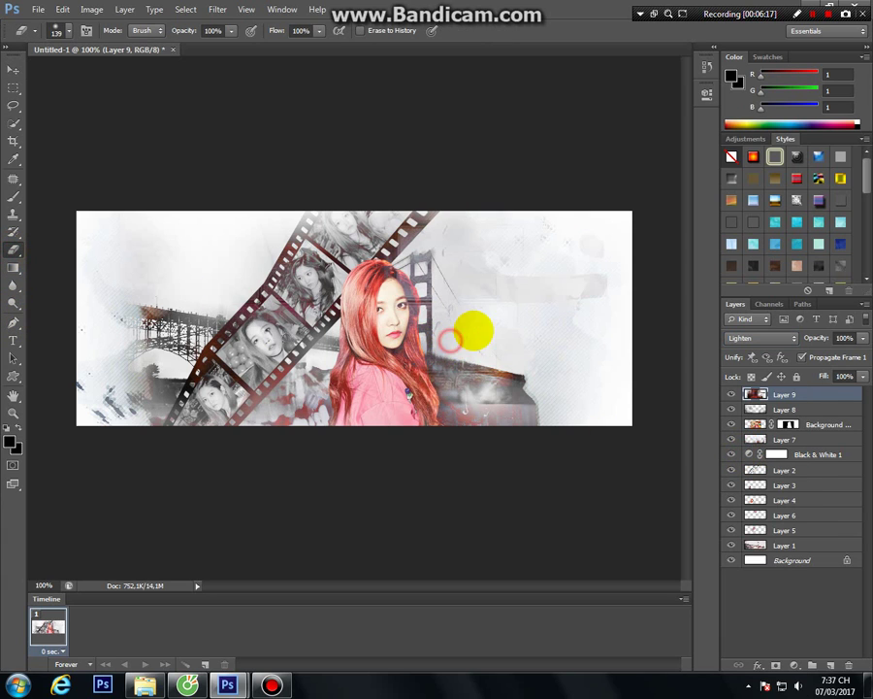
- Erase the red-brown texture over the bridge right of the girl and near the film strip's top
mouse_move(520, 357)
mouse_down()
mouse_move(520, 387)
mouse_move(552, 292)
mouse_move(526, 257)
mouse_move(494, 257)
mouse_up()
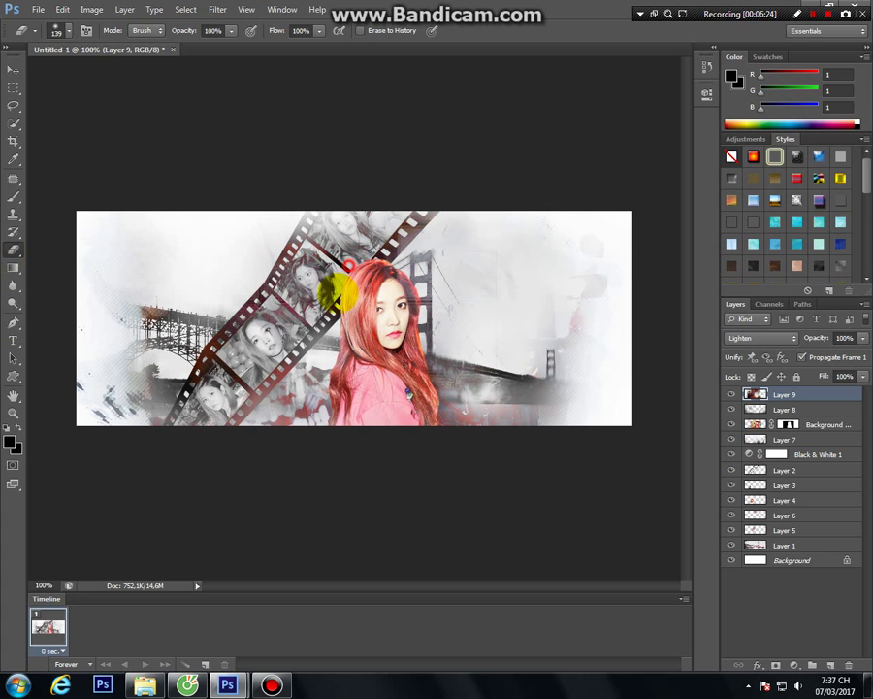
mouse_move(304, 345)
mouse_down()
mouse_move(276, 377)
mouse_move(296, 390)
mouse_move(171, 369)
mouse_move(165, 380)
mouse_up()
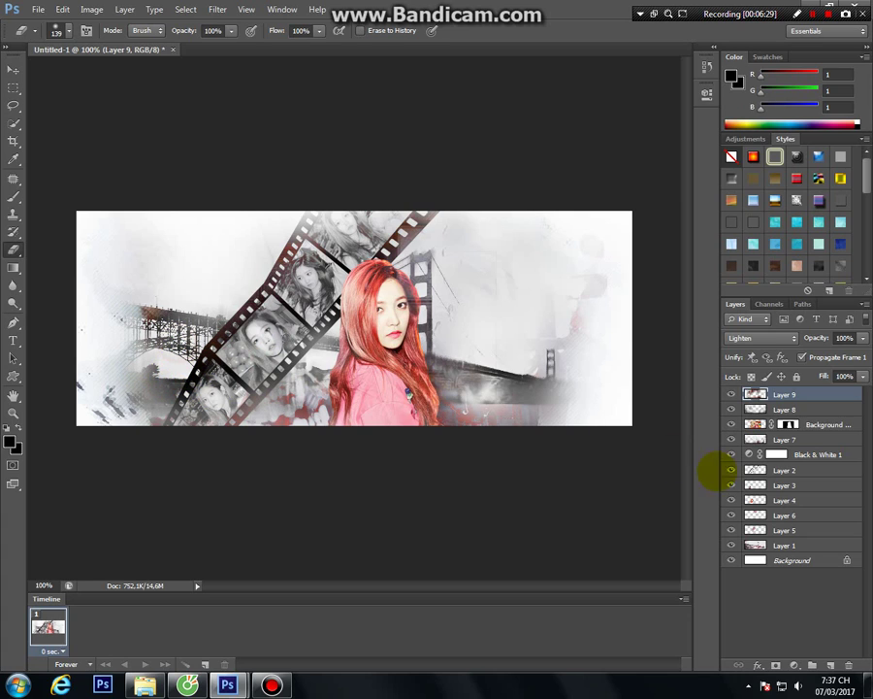
click(778, 438)
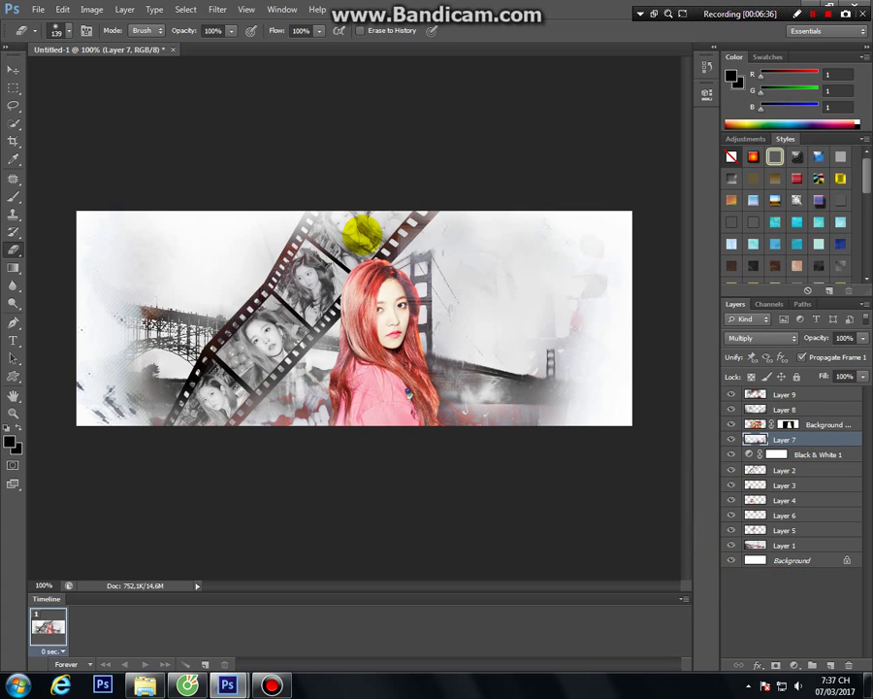
click(808, 394)
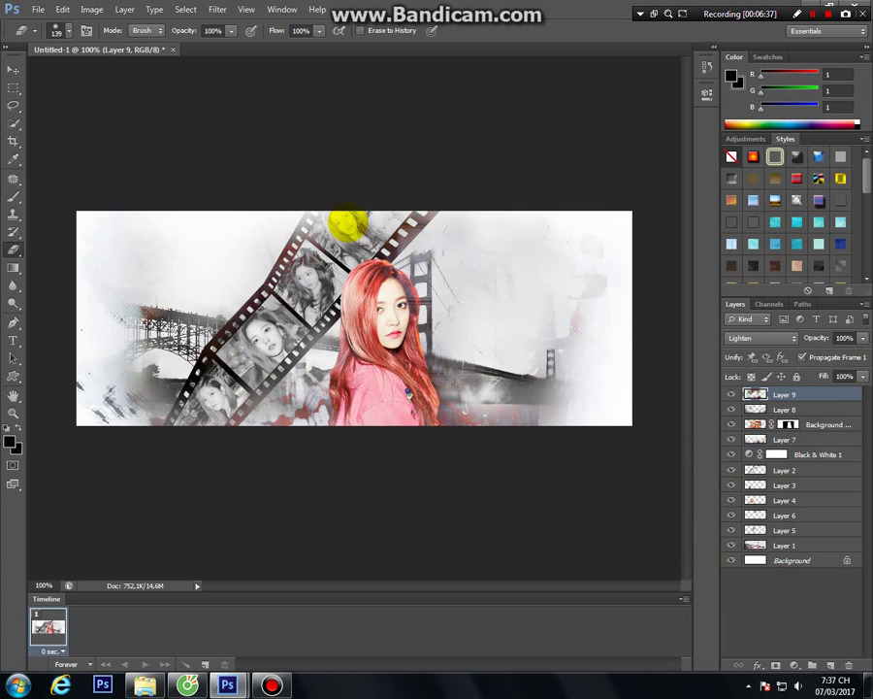
click(820, 408)
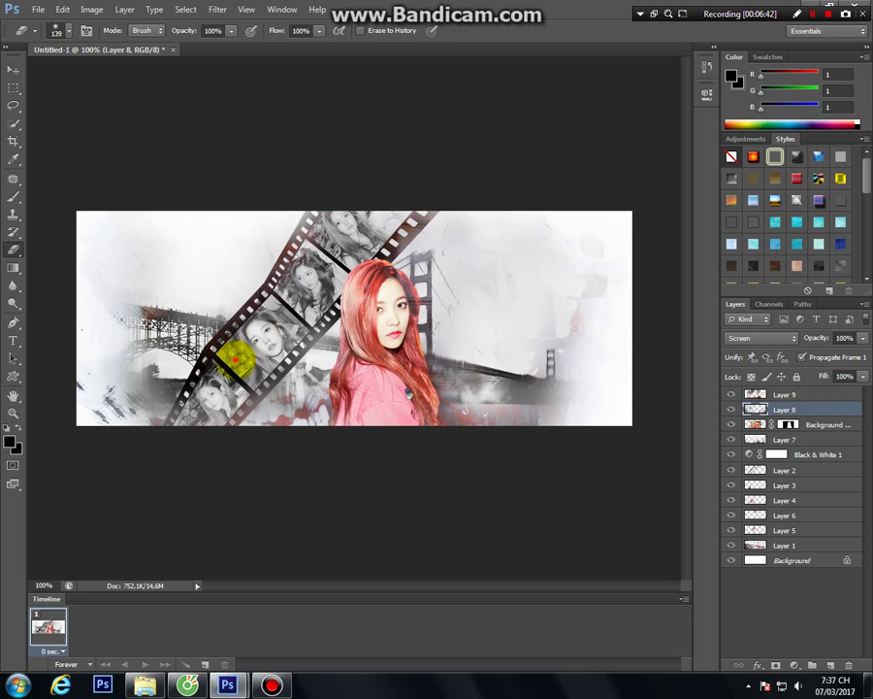
click(791, 618)
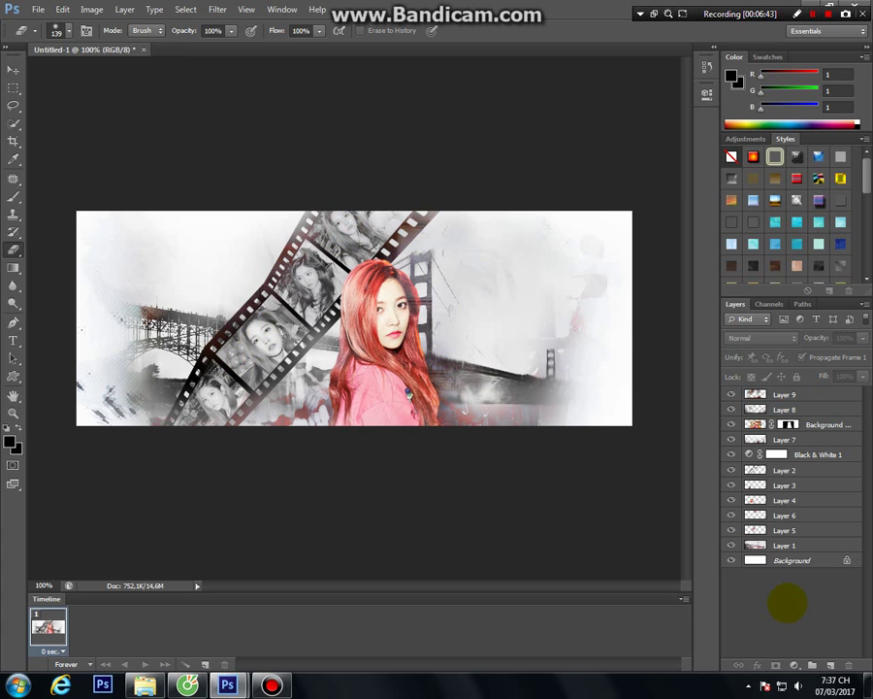
click(13, 69)
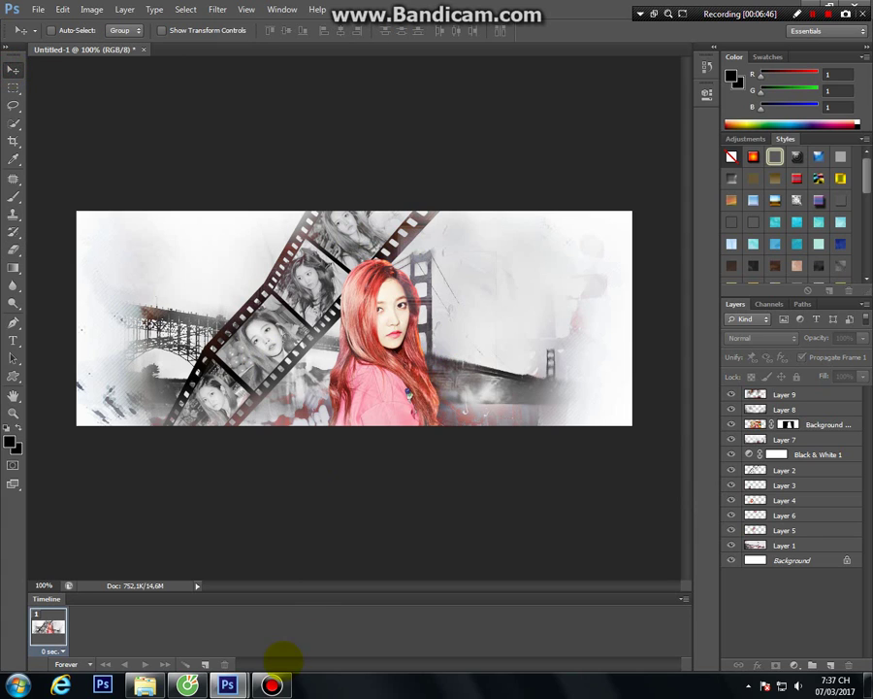
- Copy the PSD CLR group from YERI-1.psd into the banner
mouse_move(227, 685)
click(271, 621)
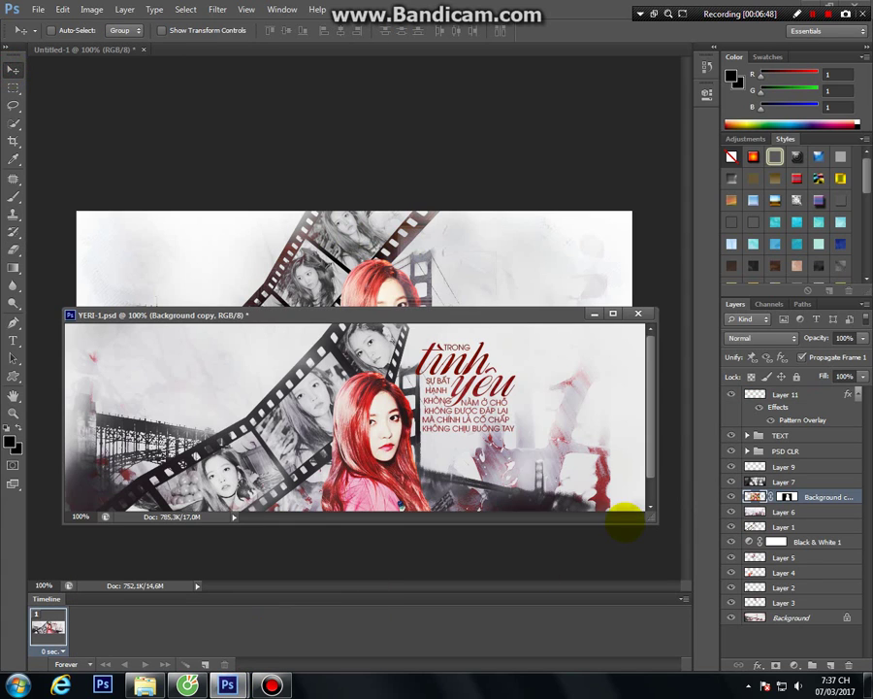
click(808, 450)
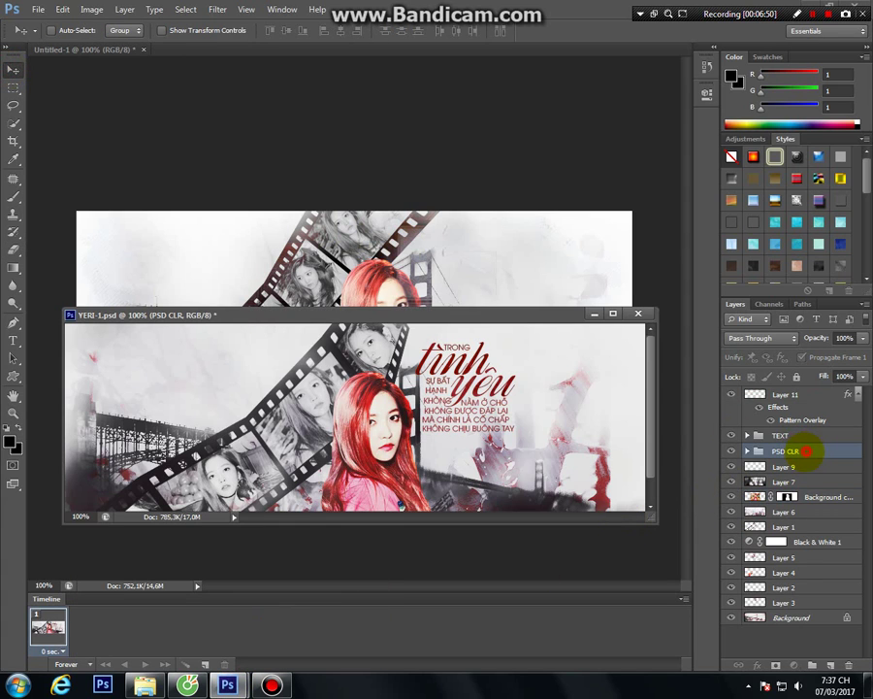
drag(807, 450, 503, 283)
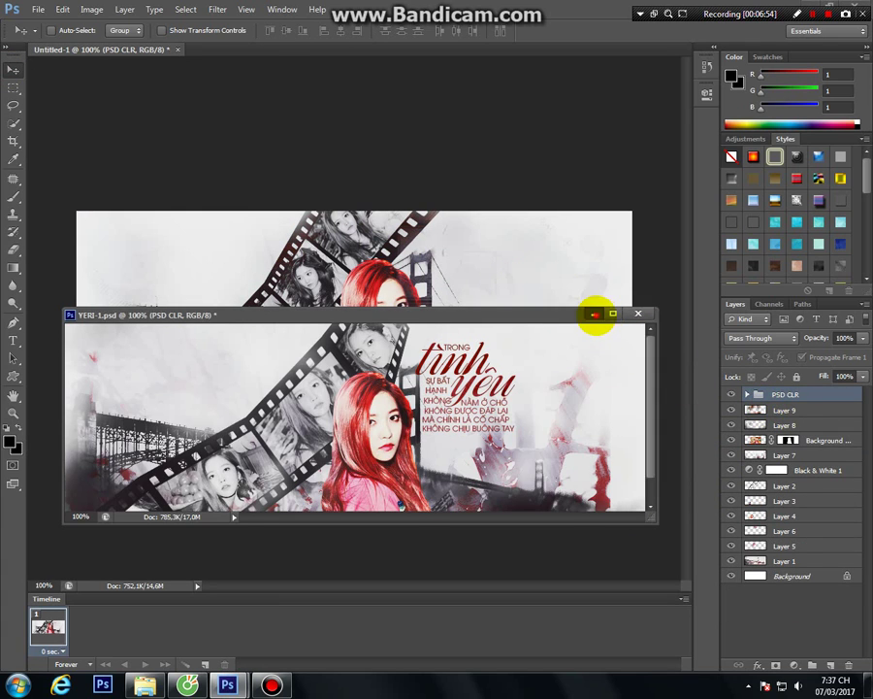
- Copy the TEXT group with the 'tình yêu' lettering from YERI-1.psd into the banner
click(594, 313)
click(782, 634)
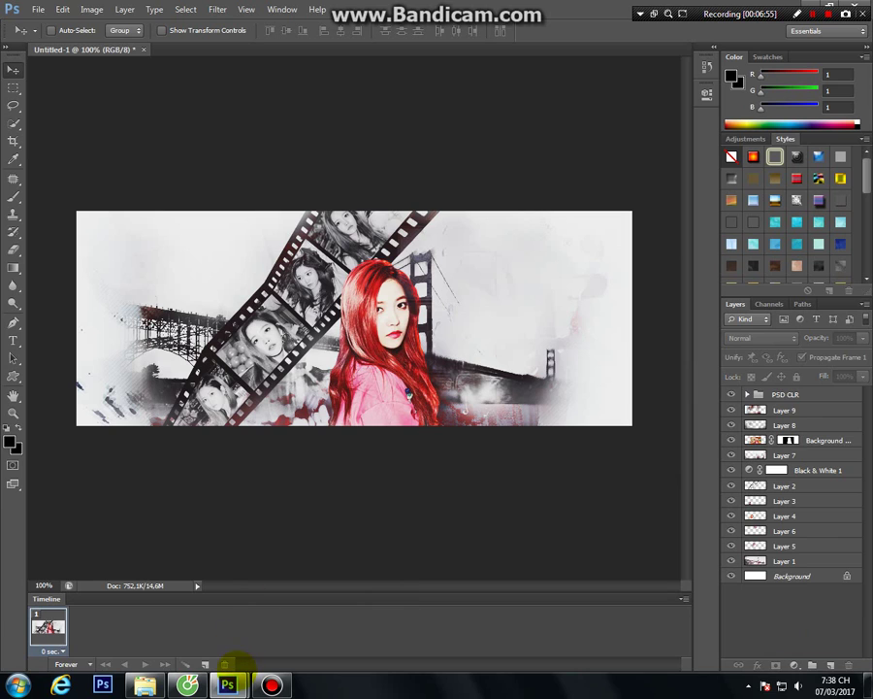
click(311, 613)
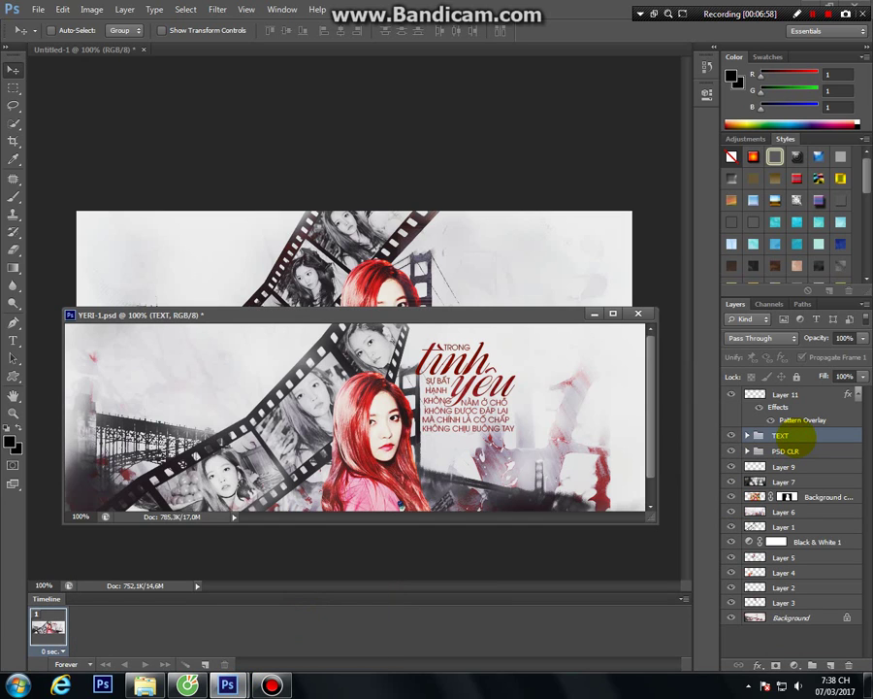
drag(684, 367, 538, 249)
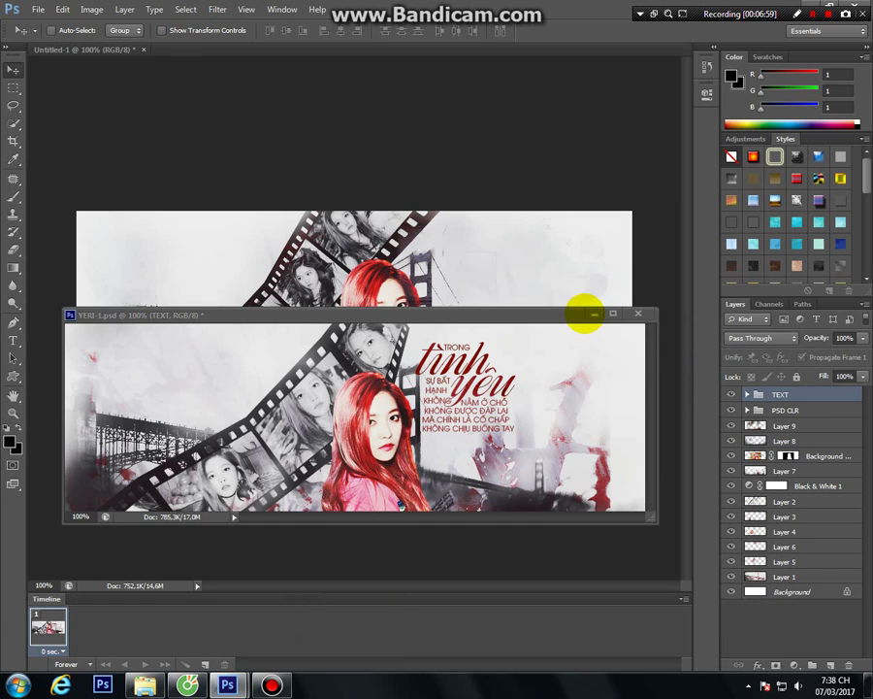
- Position the red 'trong tình yêu' text beside the girl's head above the bridge, then deselect it
click(594, 314)
drag(595, 307, 569, 281)
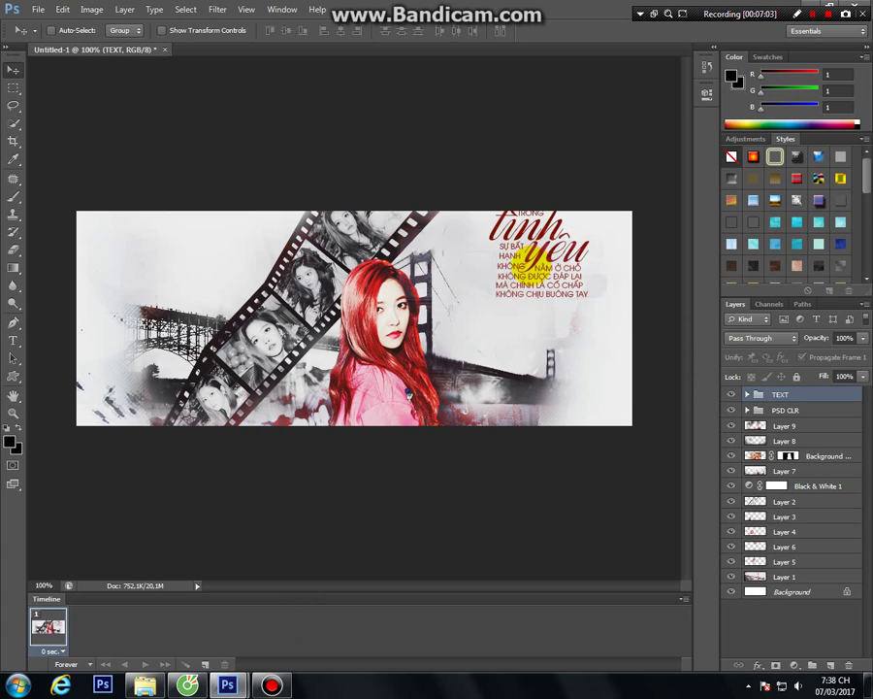
mouse_move(537, 256)
mouse_down()
mouse_move(497, 273)
mouse_move(490, 266)
mouse_up()
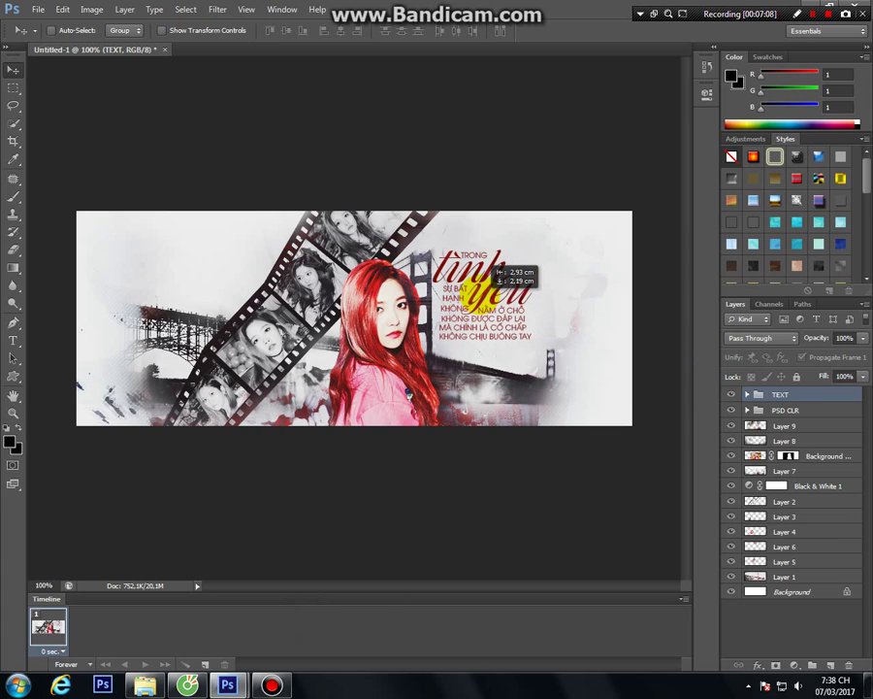
drag(490, 266, 494, 283)
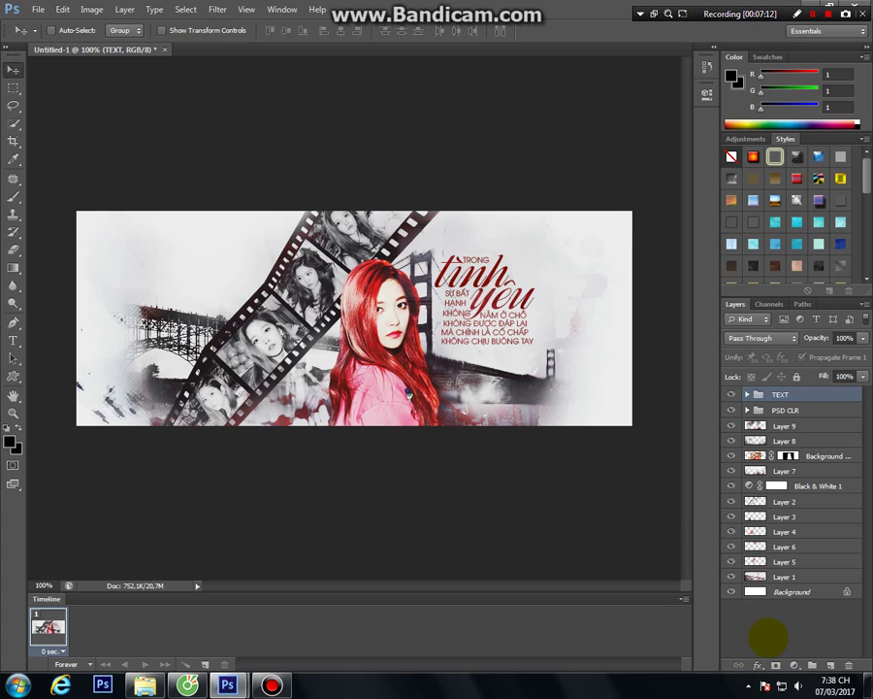
click(766, 638)
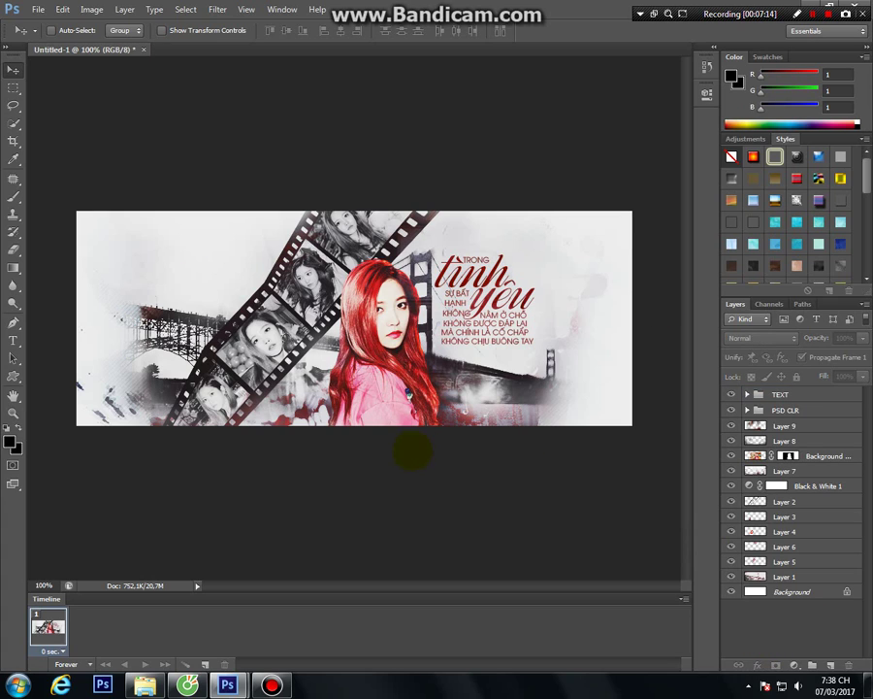